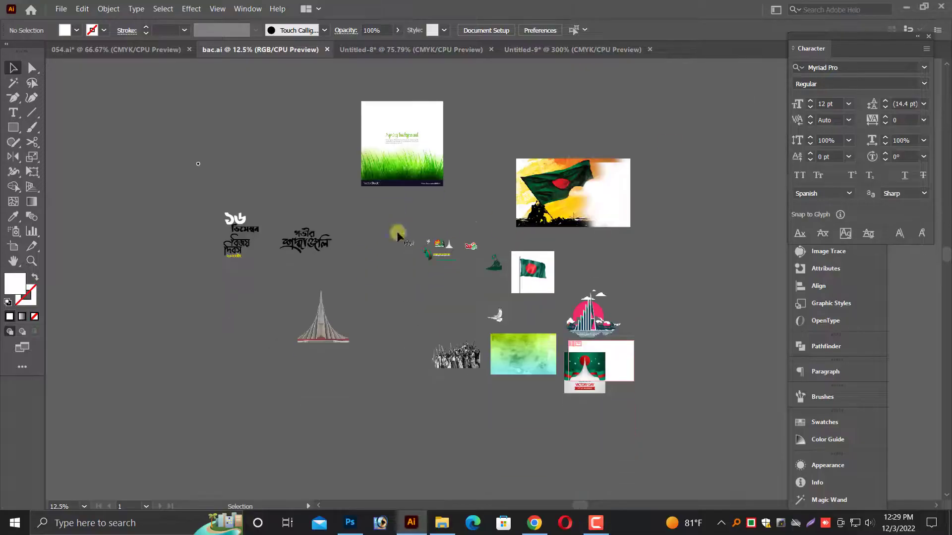
Step: Zoom over the collected Victory Day artwork in bac.ai, then bring up Photoshop
drag(781, 346, 528, 309)
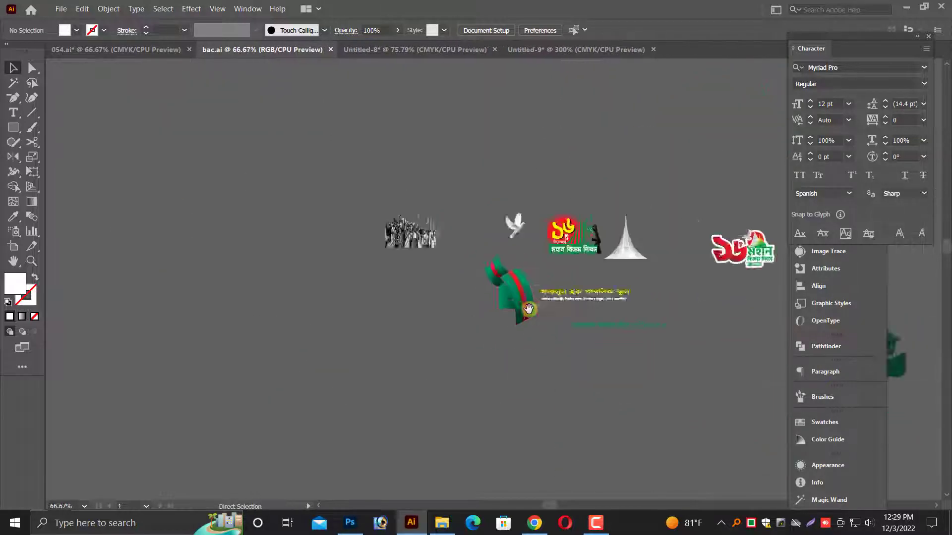
key(ctrl+minus)
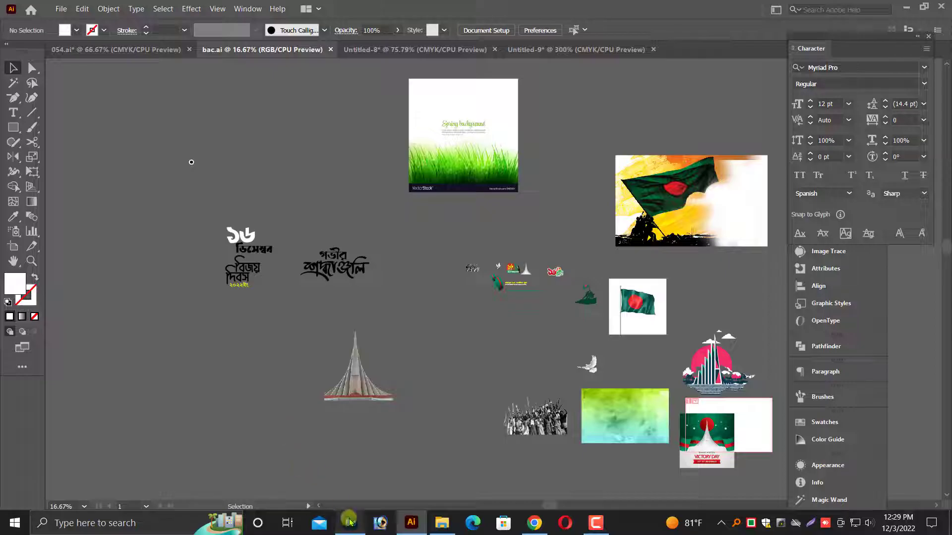
click(350, 523)
Step: Create an 8 × 3 inch RGB document and fill its background with white
click(24, 12)
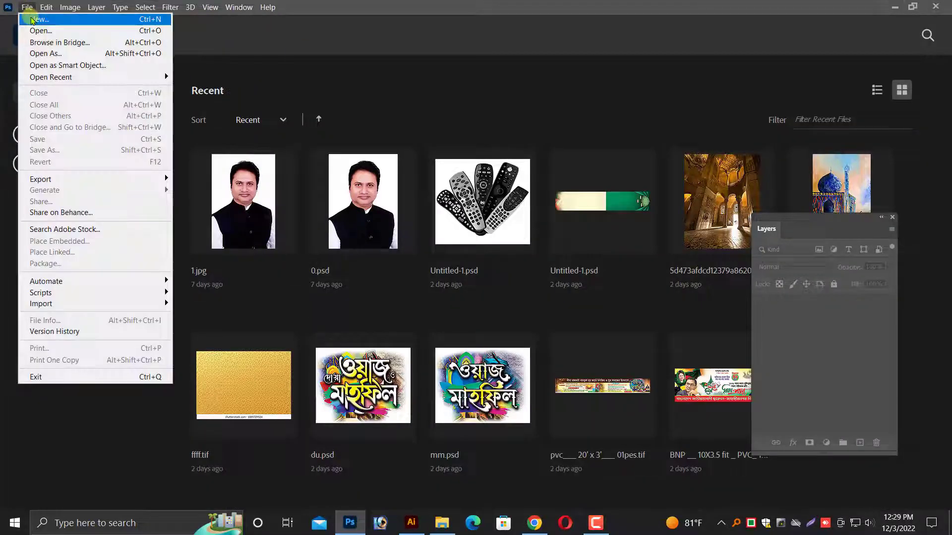
click(694, 147)
click(694, 188)
text(3)
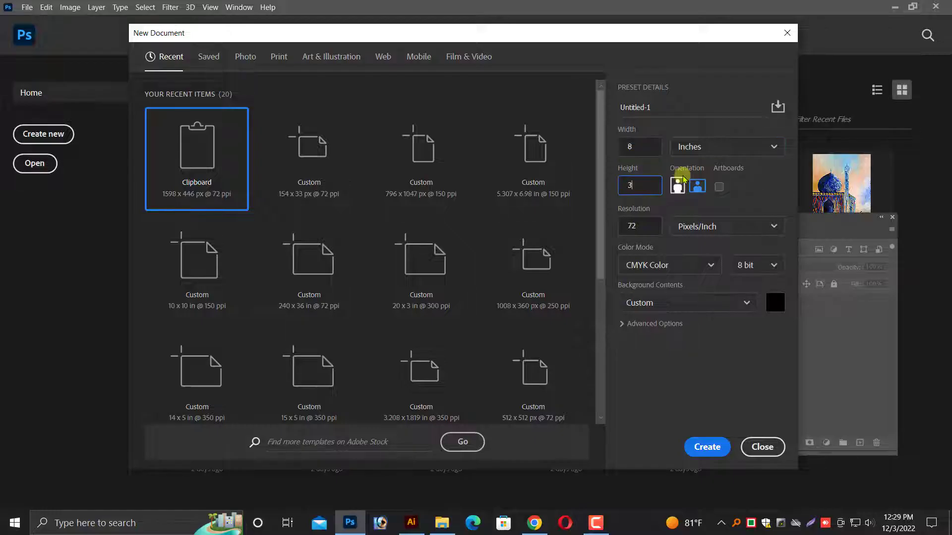
click(655, 263)
click(644, 329)
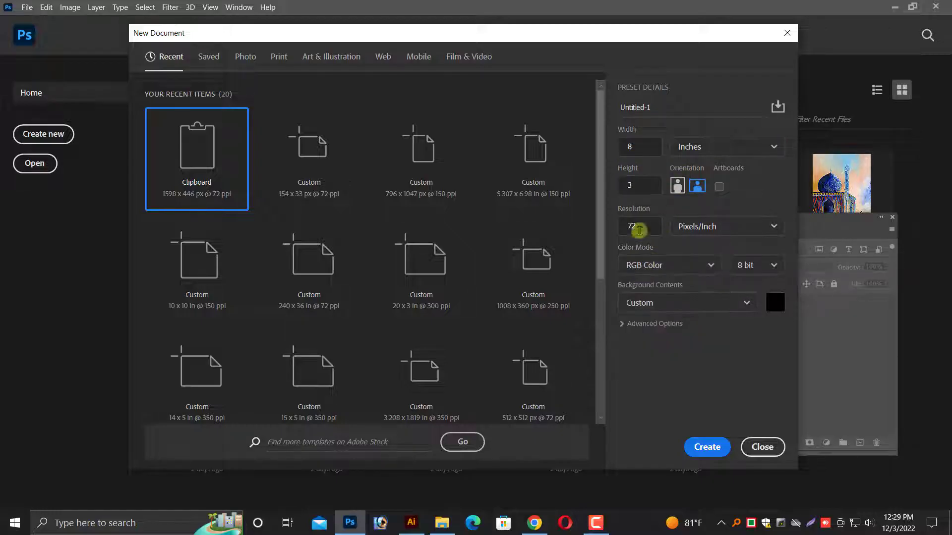
click(639, 226)
text(300)
click(704, 446)
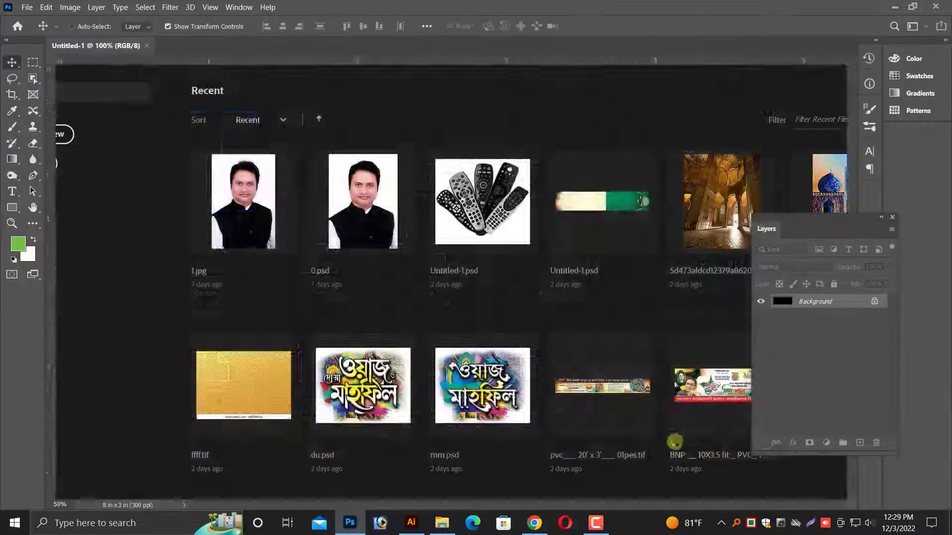
key(ctrl+BackSpace)
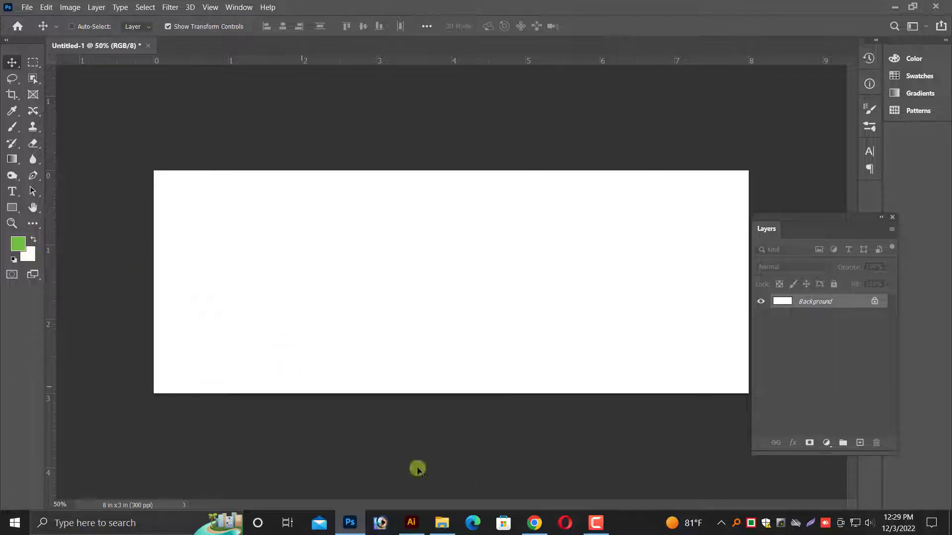
Step: Paste the flag-raising image as pixels and place it at the banner's left edge
click(411, 523)
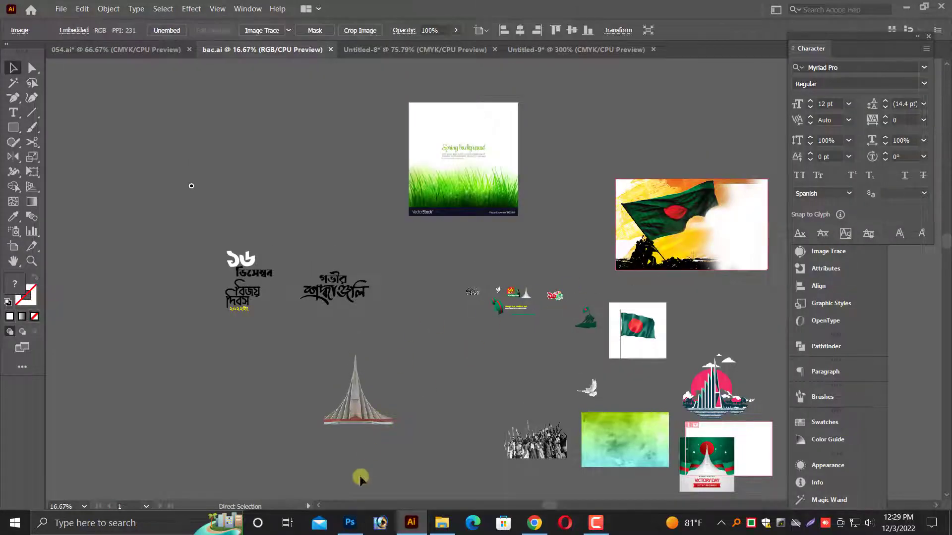
key(alt+Tab)
key(ctrl+v)
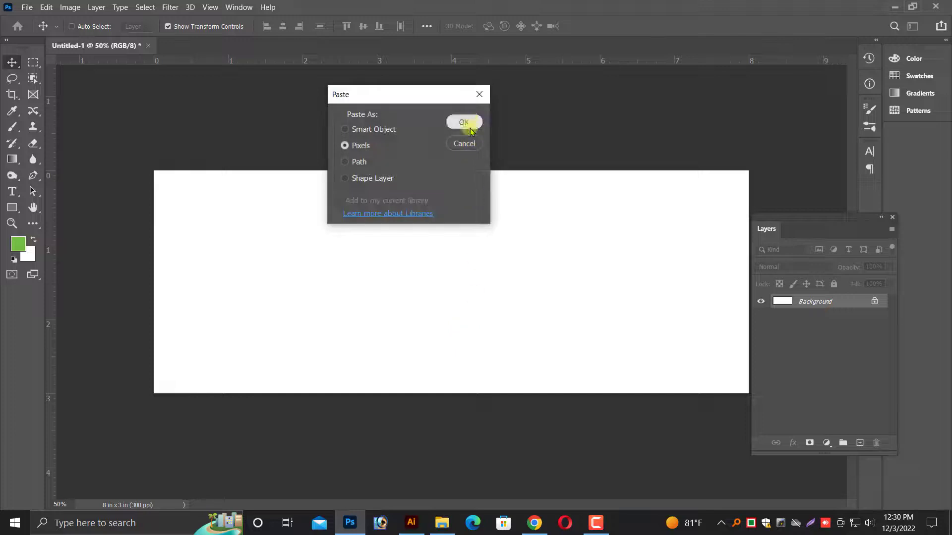
click(462, 122)
drag(446, 287, 327, 277)
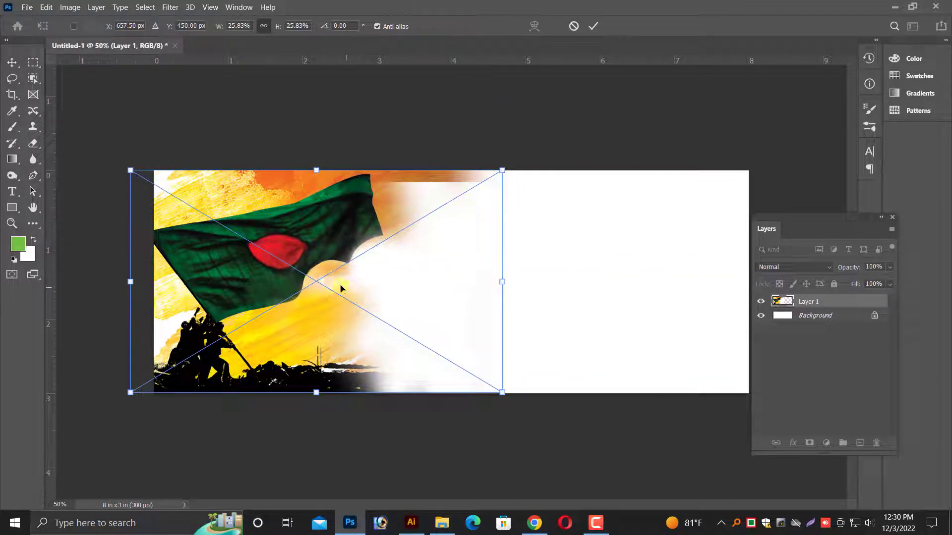
key(Return)
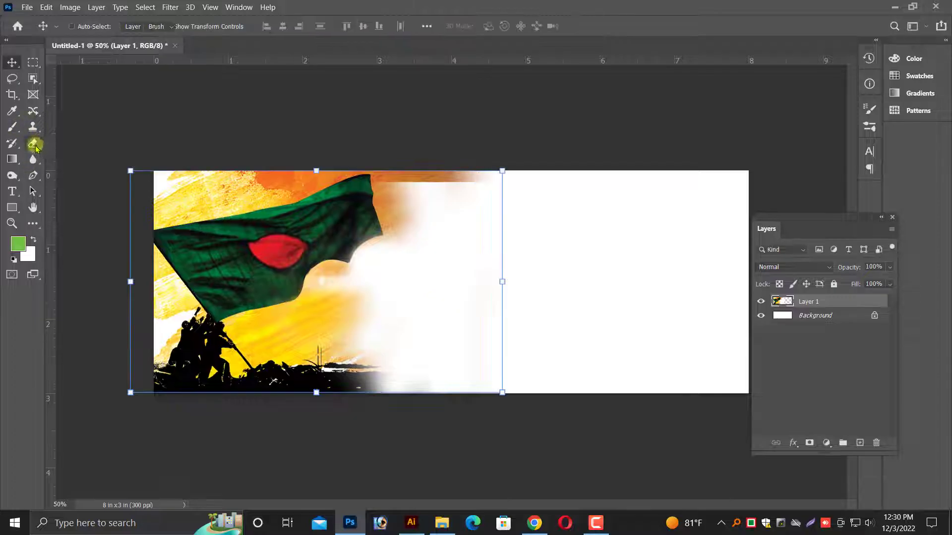
Step: Erase the orange strip along the top of the flag image with an enlarged eraser
click(34, 145)
key(bracketright)
key(bracketright)
drag(425, 148, 450, 234)
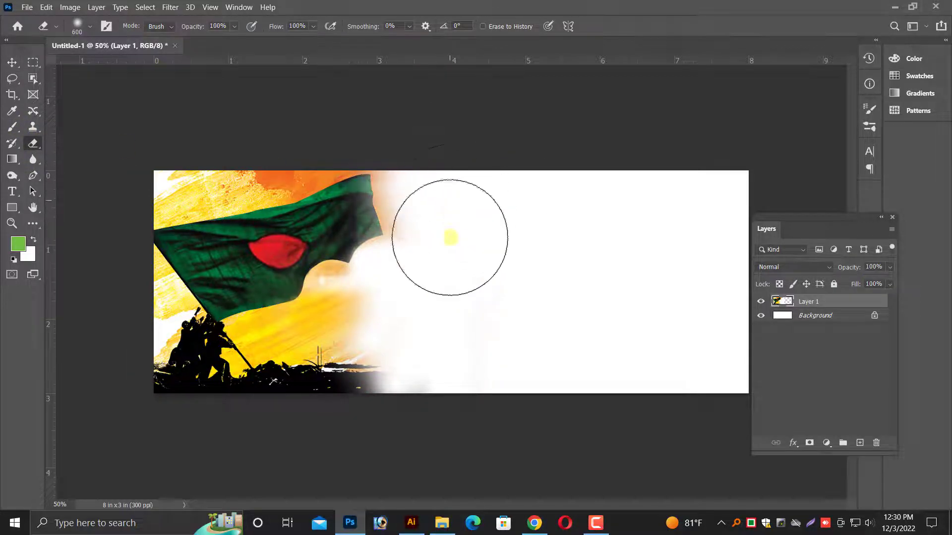
click(11, 64)
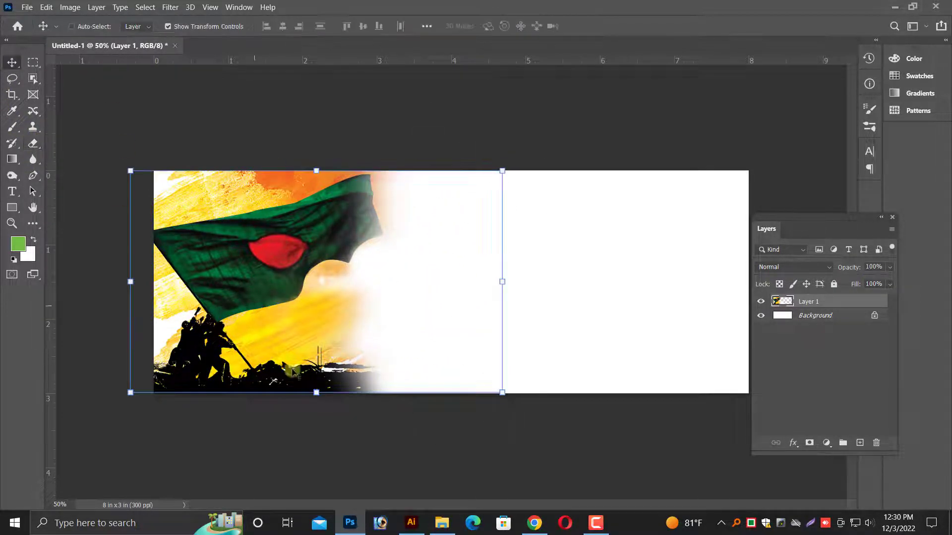
click(412, 524)
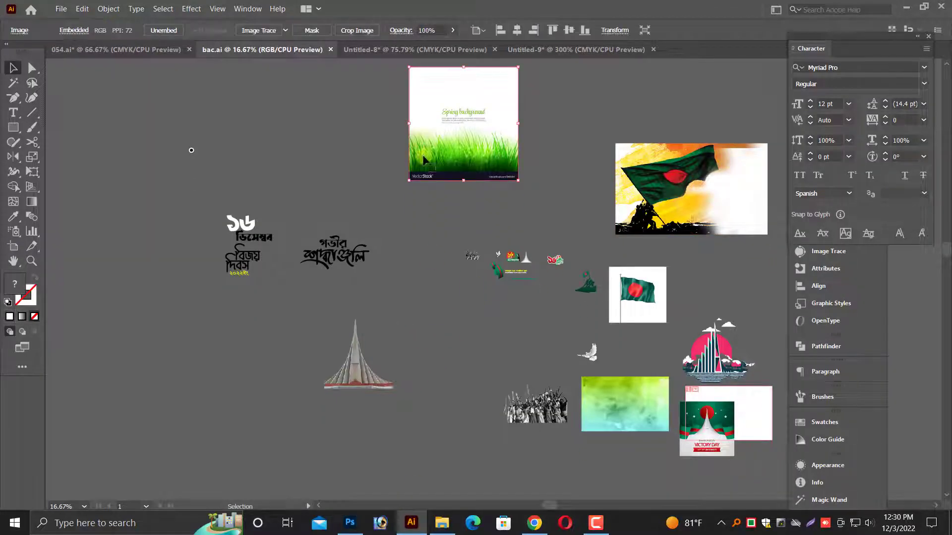
Step: Copy the green-to-cyan watercolour image and try pasting it, dismissing the invalid PDF error
click(640, 407)
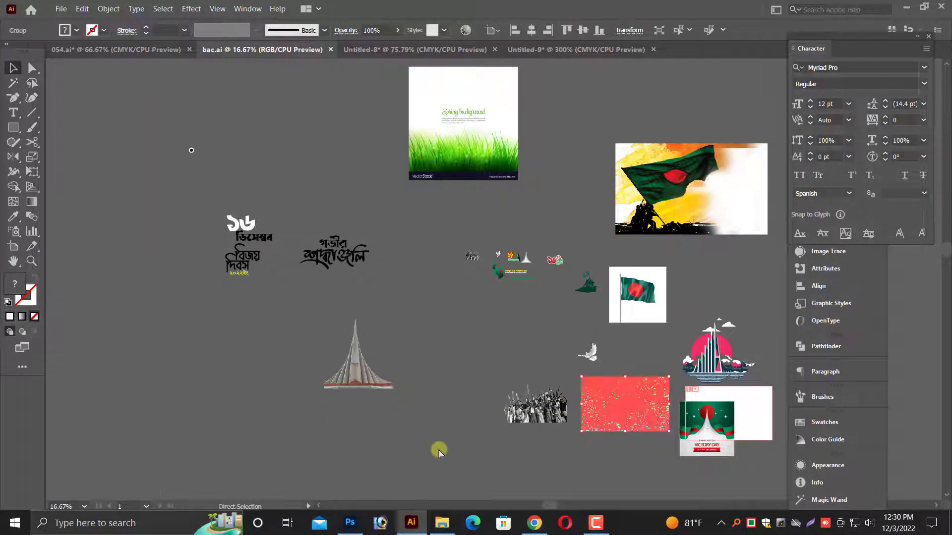
click(350, 523)
key(ctrl+v)
click(463, 121)
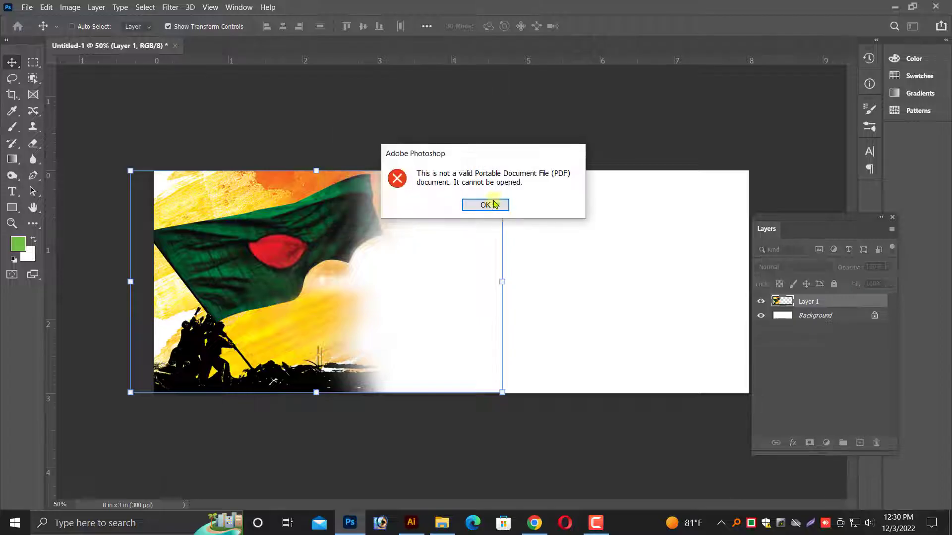
click(486, 205)
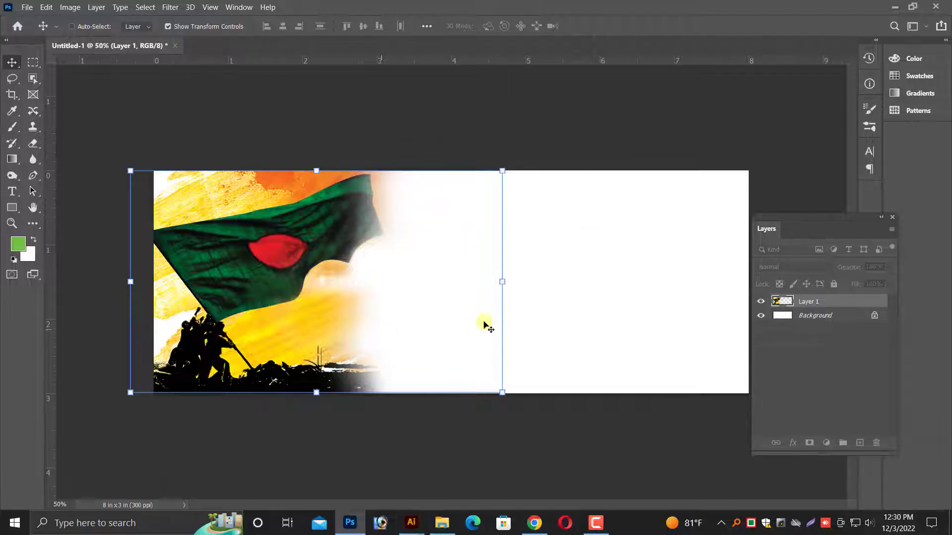
Step: Retry the paste, dismiss the error again, then drag the watercolour from Illustrator into Photoshop
drag(563, 316, 511, 355)
key(ctrl+v)
click(462, 122)
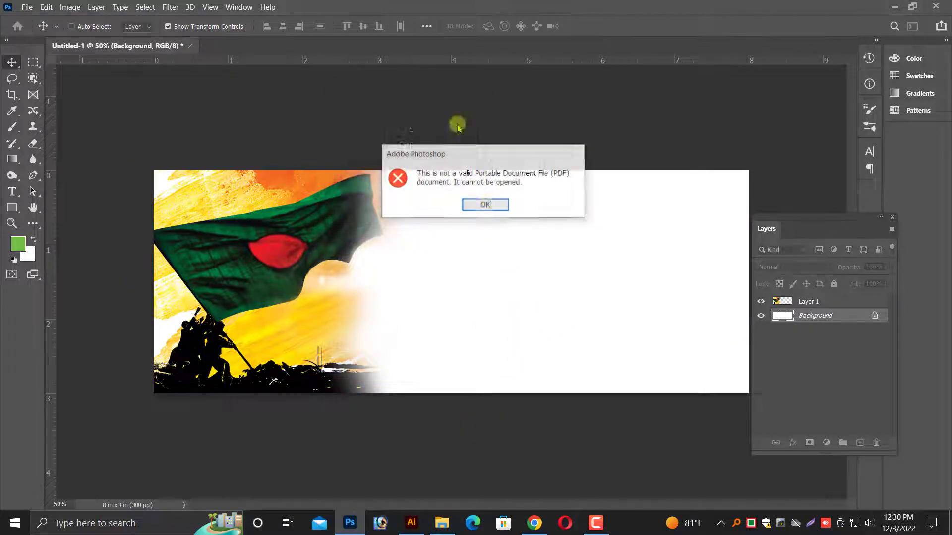
click(486, 205)
click(411, 523)
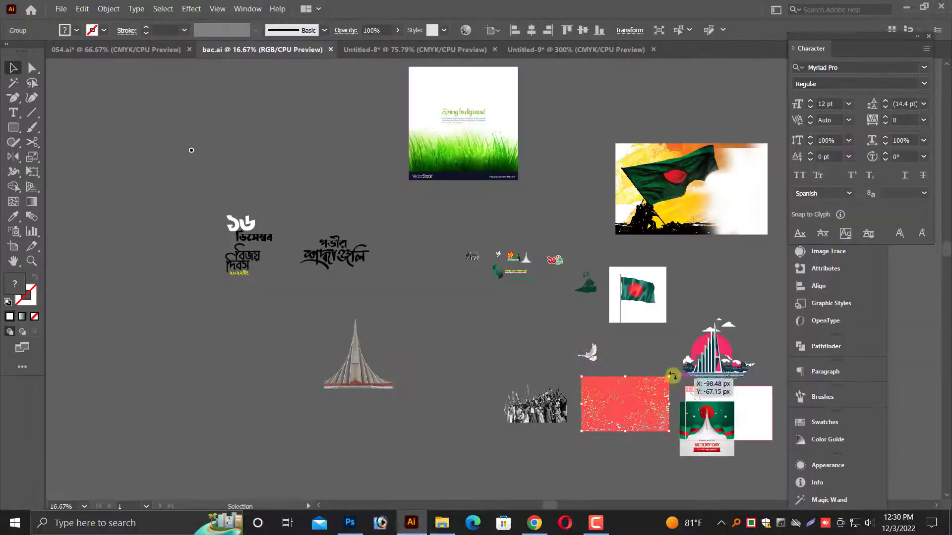
mouse_move(662, 386)
mouse_down()
mouse_move(502, 345)
mouse_move(526, 347)
mouse_move(529, 327)
mouse_up()
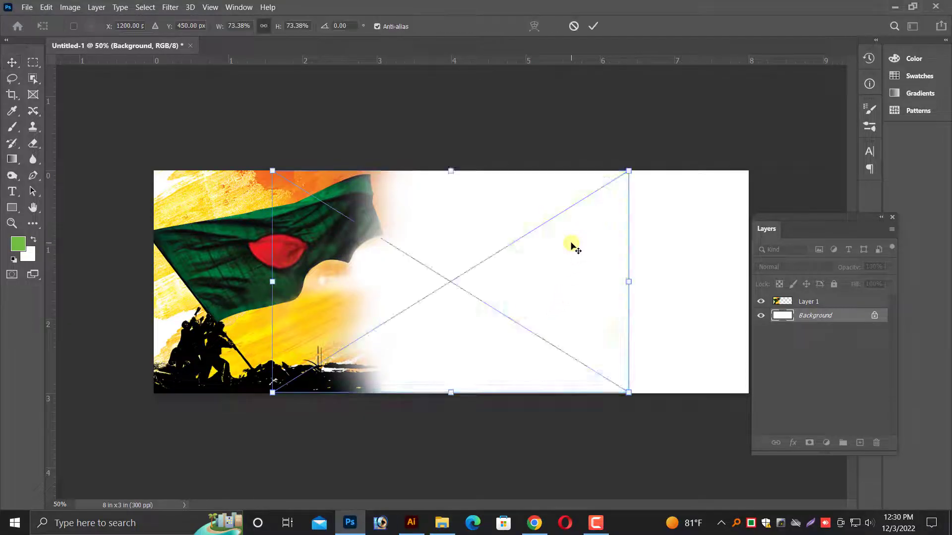
Step: Place the watercolour on the right half, tilted about 13 degrees and enlarged to cover it
mouse_move(446, 290)
mouse_down()
mouse_move(639, 292)
mouse_move(630, 286)
mouse_up()
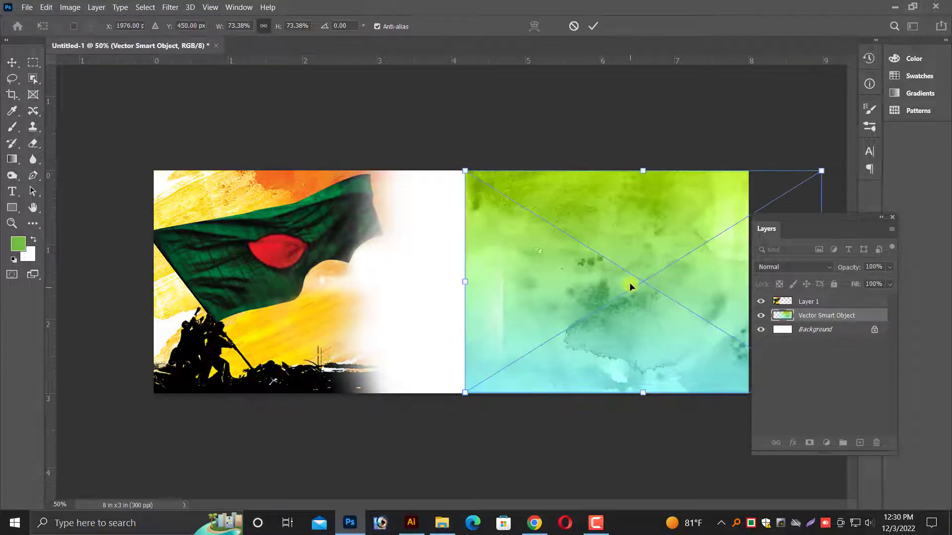
drag(835, 223, 889, 222)
mouse_move(637, 290)
mouse_down()
mouse_move(626, 281)
mouse_move(658, 279)
mouse_up()
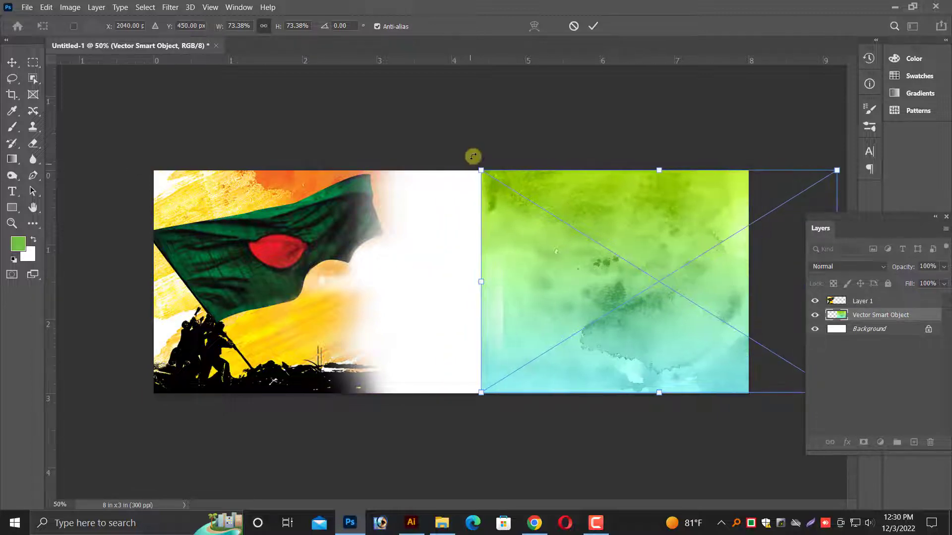
drag(471, 155, 510, 120)
drag(606, 248, 647, 234)
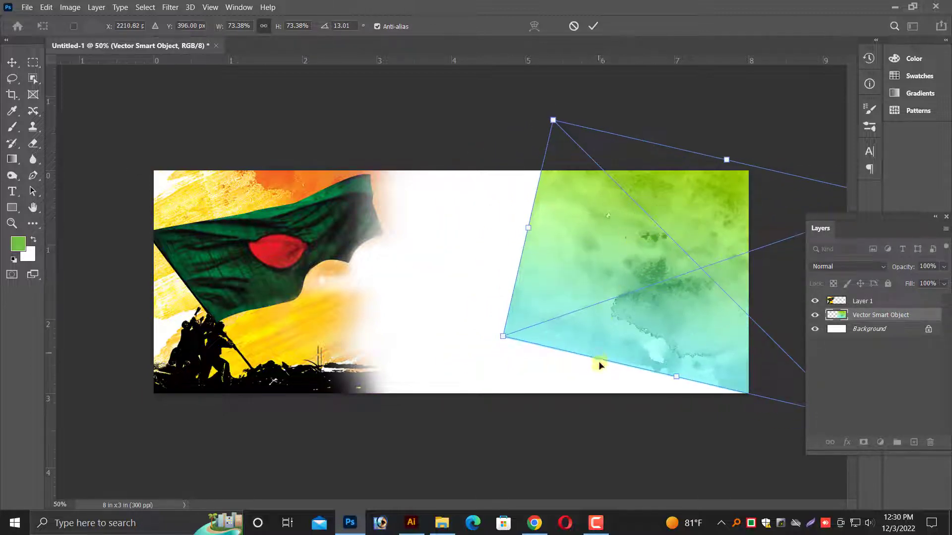
drag(599, 367, 579, 395)
key(Return)
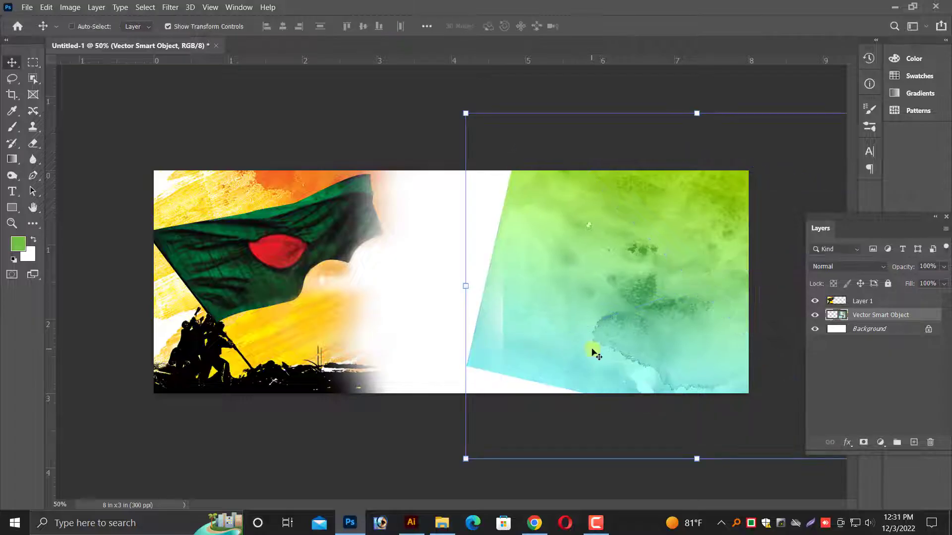
Step: Rasterize the watercolour layer and erase its hard left edge to fade into the white centre
click(34, 143)
click(527, 238)
click(485, 213)
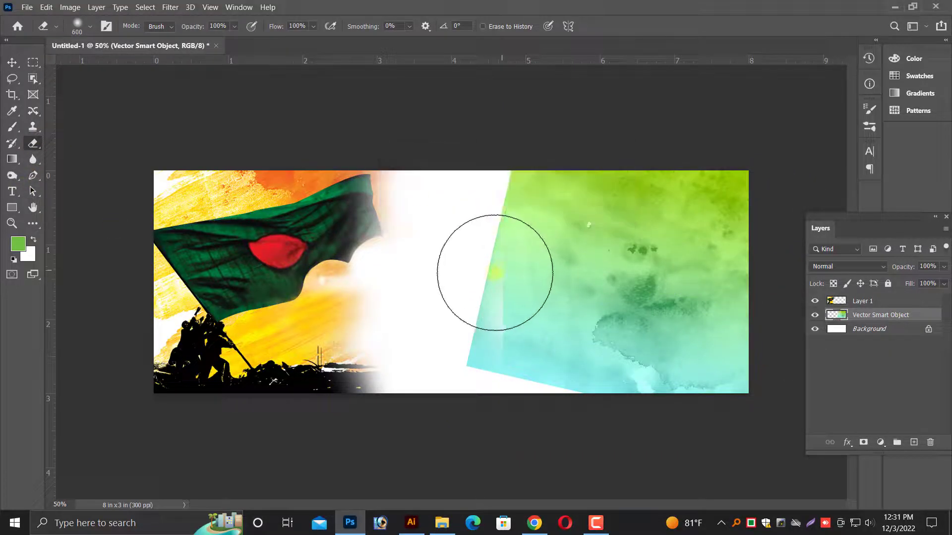
key(bracketright)
key(bracketright)
key(bracketright)
mouse_move(508, 277)
mouse_down()
mouse_move(436, 258)
mouse_move(484, 165)
mouse_move(514, 326)
mouse_up()
drag(551, 276, 490, 270)
key(ctrl+z)
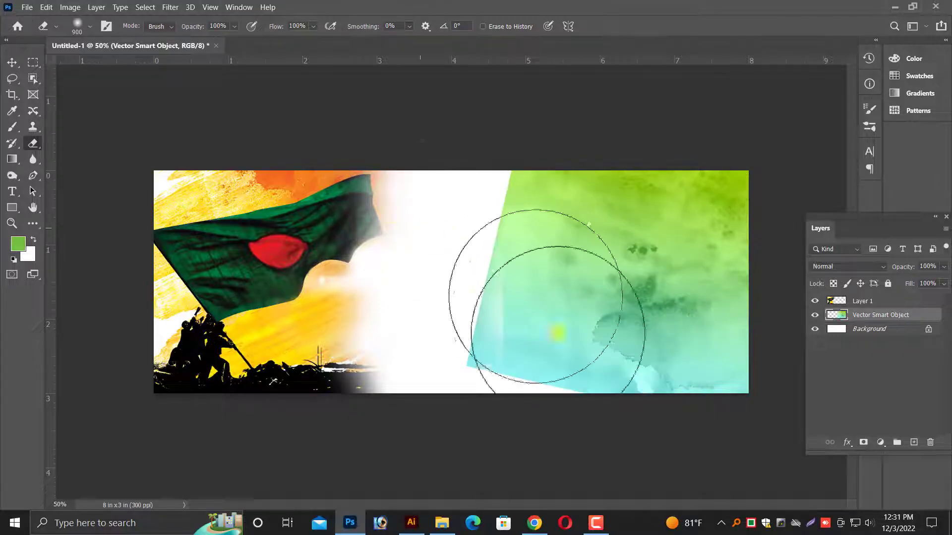
mouse_move(557, 334)
mouse_down()
mouse_move(457, 185)
mouse_move(213, 189)
mouse_move(509, 340)
mouse_move(573, 318)
mouse_move(536, 299)
mouse_move(527, 382)
mouse_up()
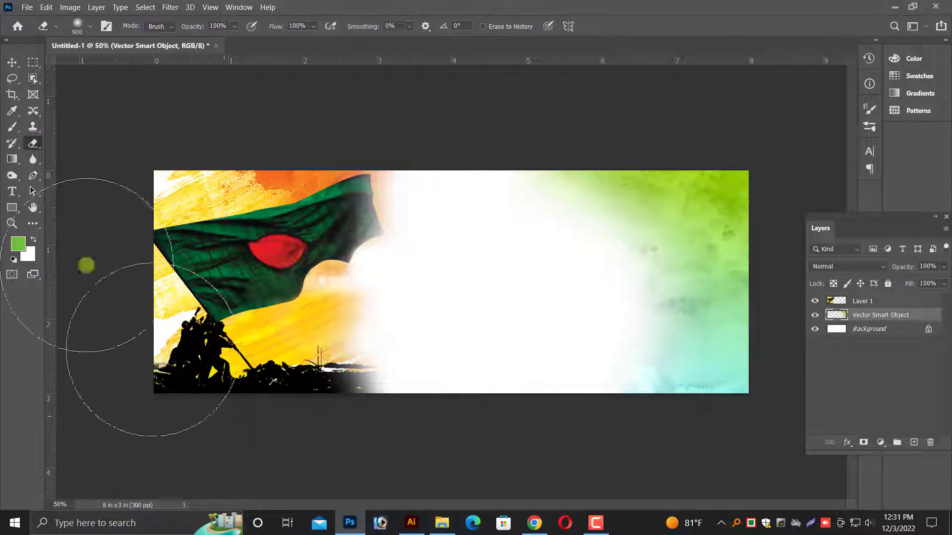
click(15, 63)
Step: Select the whole canvas, then drop the selection to finish the backdrop
key(ctrl+a)
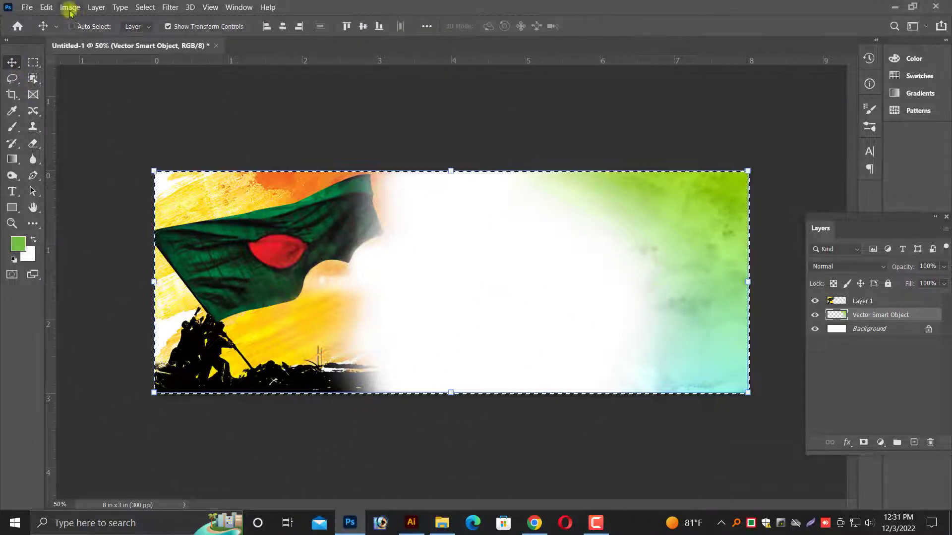
click(70, 7)
click(46, 7)
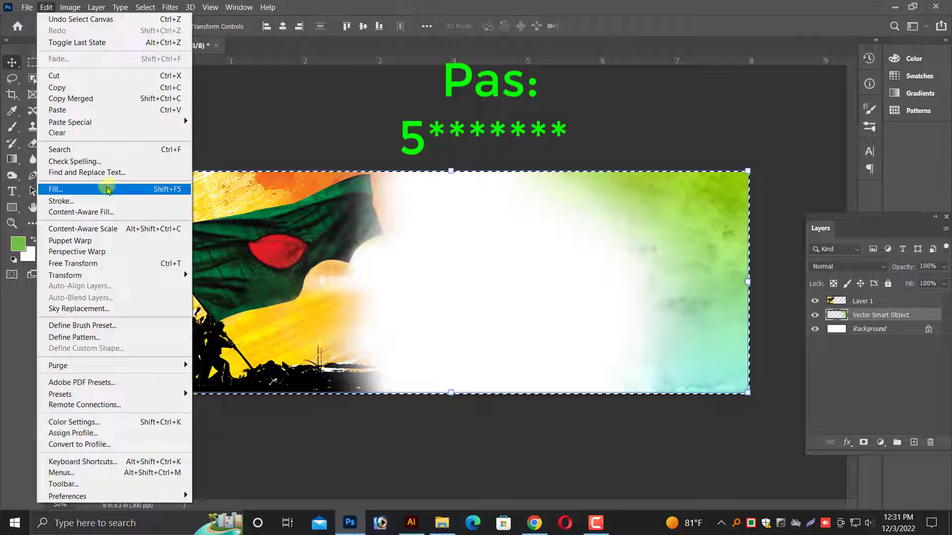
click(68, 12)
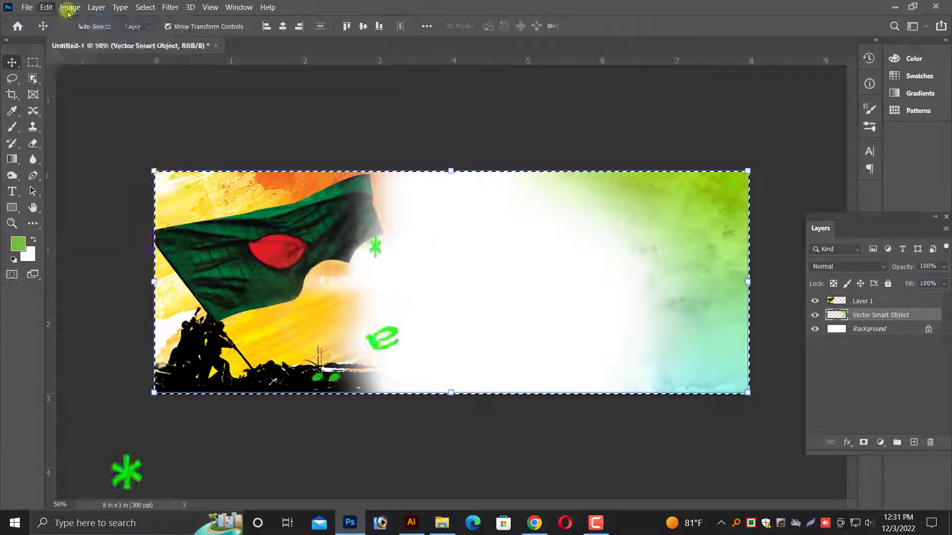
click(74, 148)
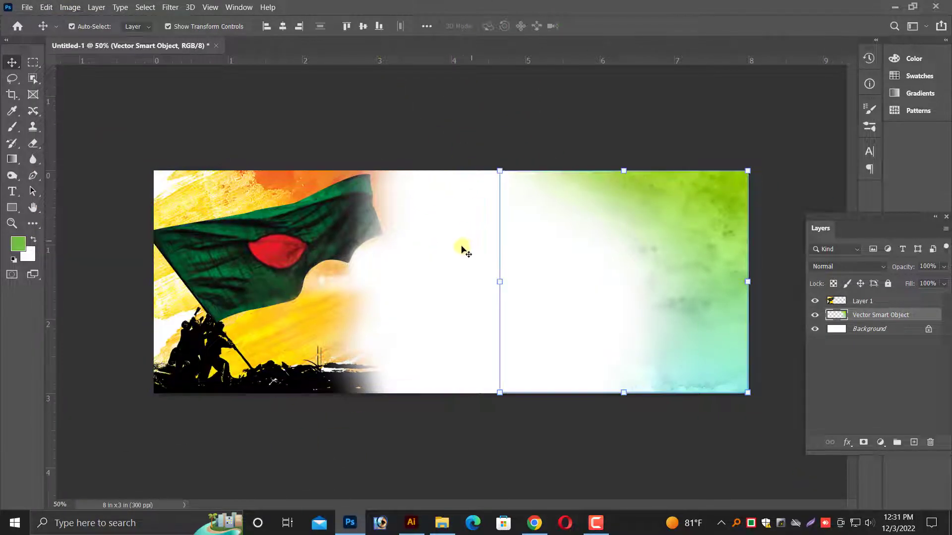
Step: Pick the flag image layer from the right-click layer list
right_click(464, 249)
click(496, 256)
right_click(297, 280)
click(328, 284)
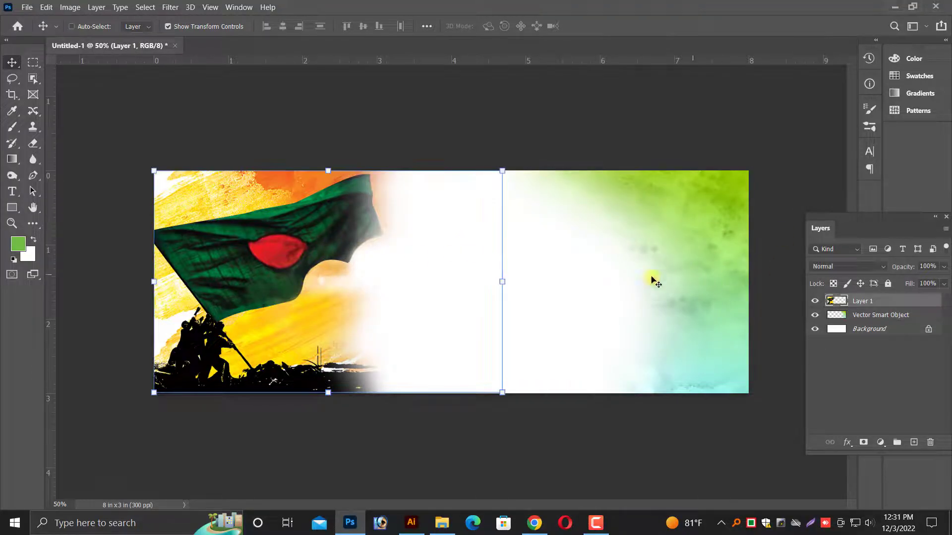
click(419, 530)
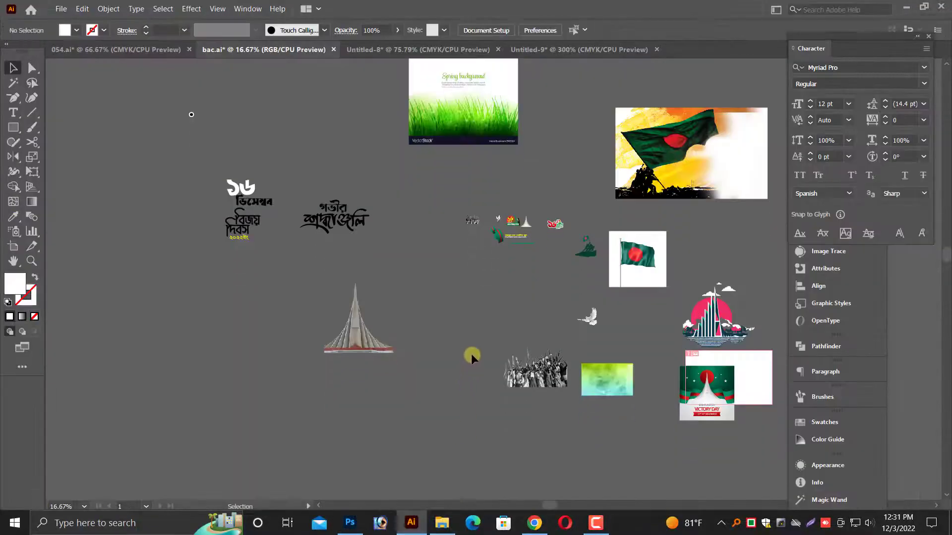
Step: Scroll around the Illustrator artwork, briefly selecting and deselecting the Victory Day piece
scroll(455, 375, down, 1)
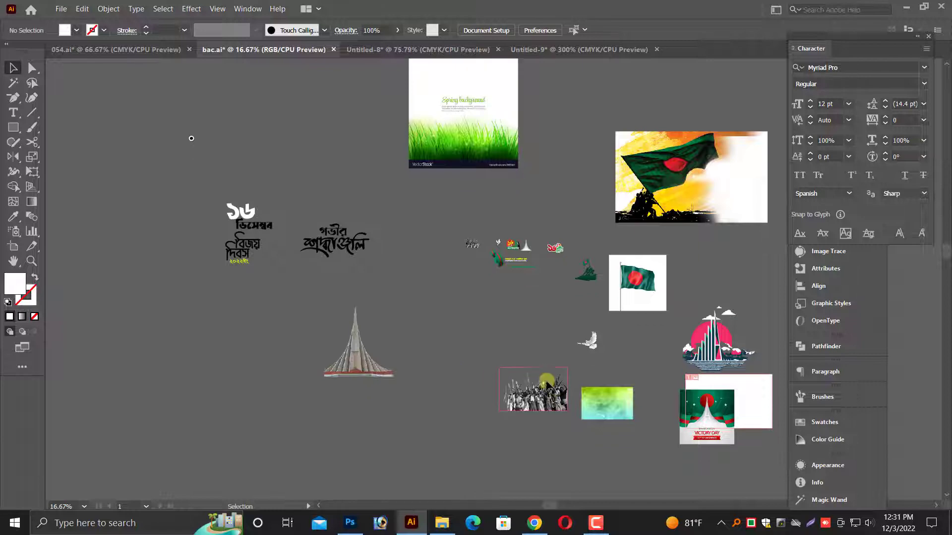
drag(651, 340, 543, 338)
scroll(543, 338, up, 2)
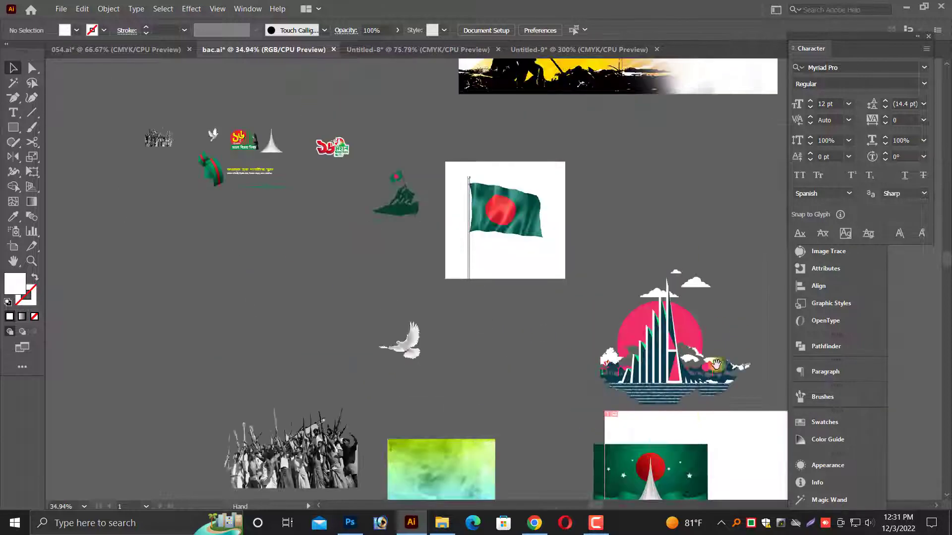
scroll(535, 342, down, 3)
scroll(536, 342, right, 3)
click(533, 345)
scroll(533, 345, down, 1)
click(563, 260)
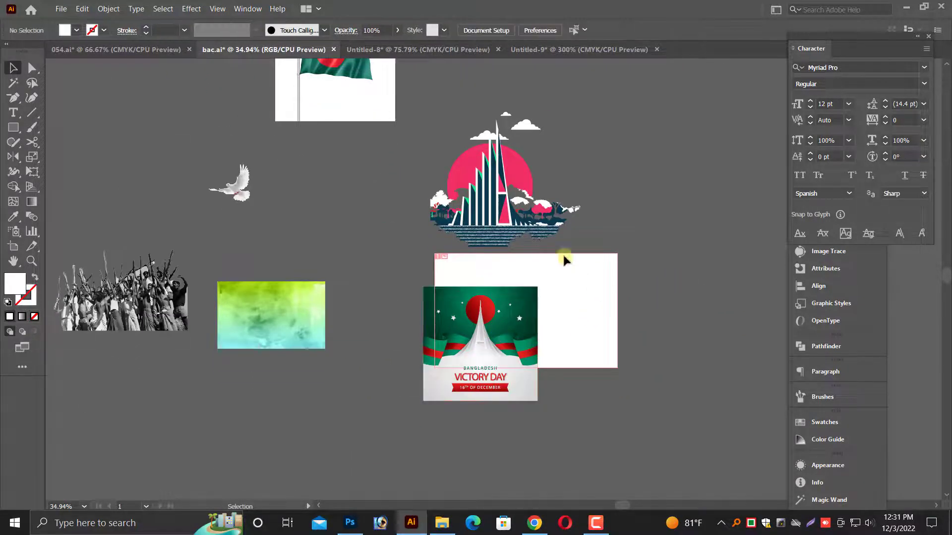
scroll(400, 219, up, 5)
scroll(399, 219, left, 5)
scroll(397, 297, up, 1)
scroll(396, 298, left, 1)
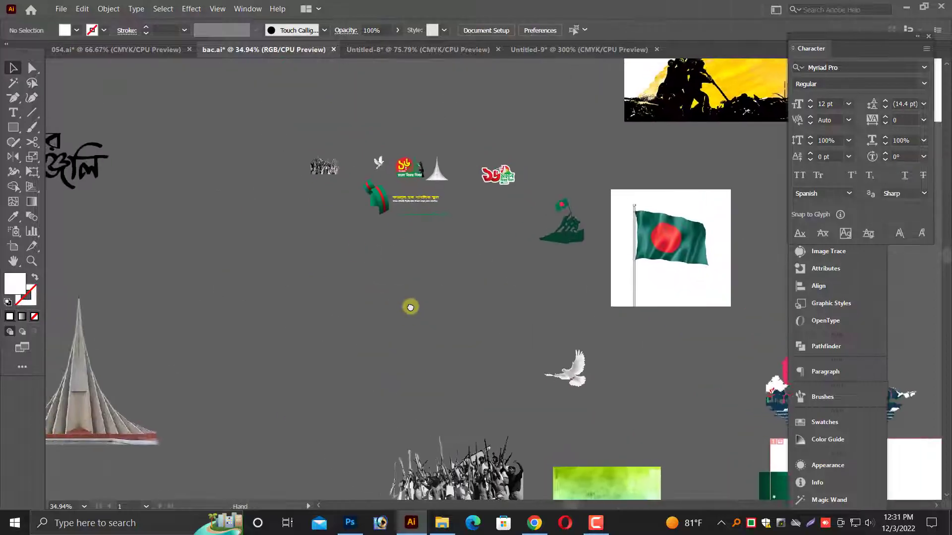
scroll(410, 278, down, 1)
scroll(410, 278, right, 2)
Step: Enlarge the flag-raising soldiers silhouette, glance at Photoshop, then clear the selection
click(466, 216)
drag(460, 222, 332, 351)
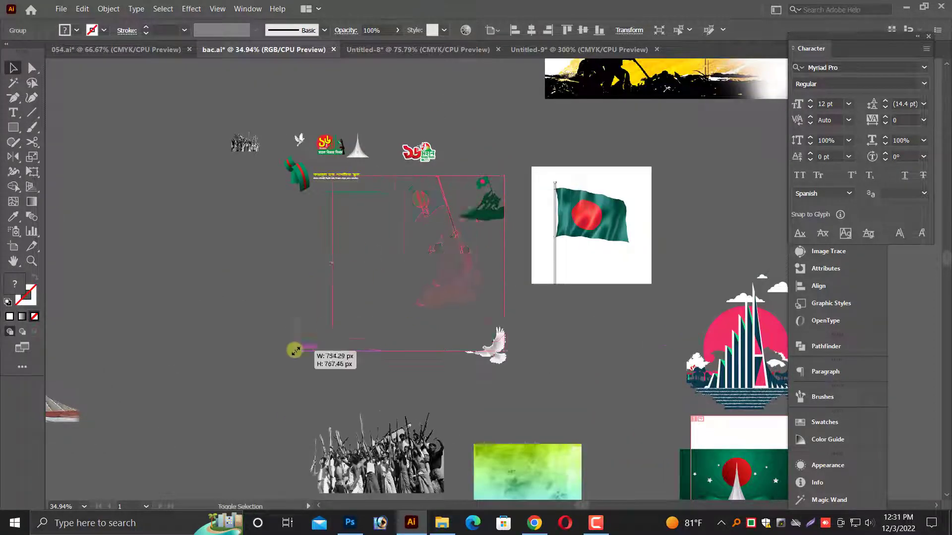
scroll(332, 351, down, 1)
click(350, 523)
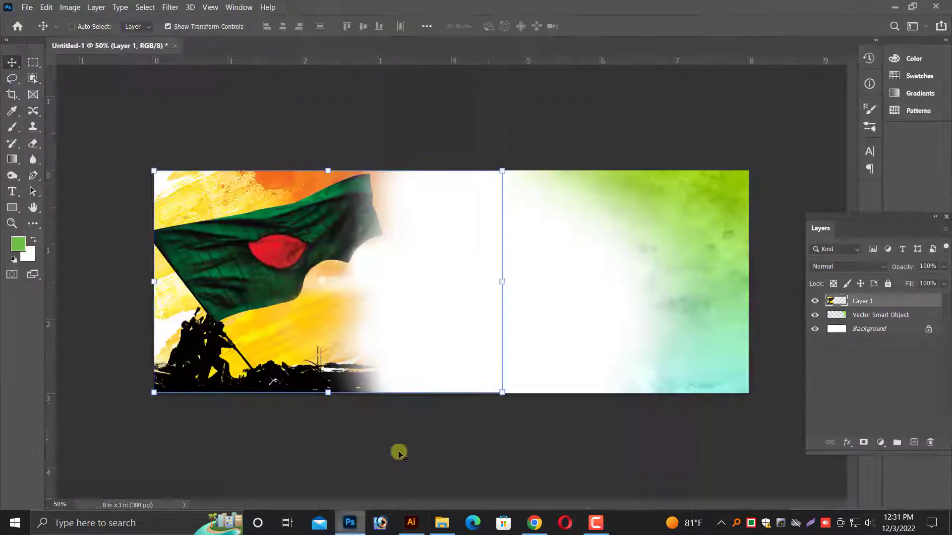
click(411, 523)
click(461, 377)
Step: Reselect the soldiers silhouette and the tower artwork while panning around the file
scroll(488, 310, left, 3)
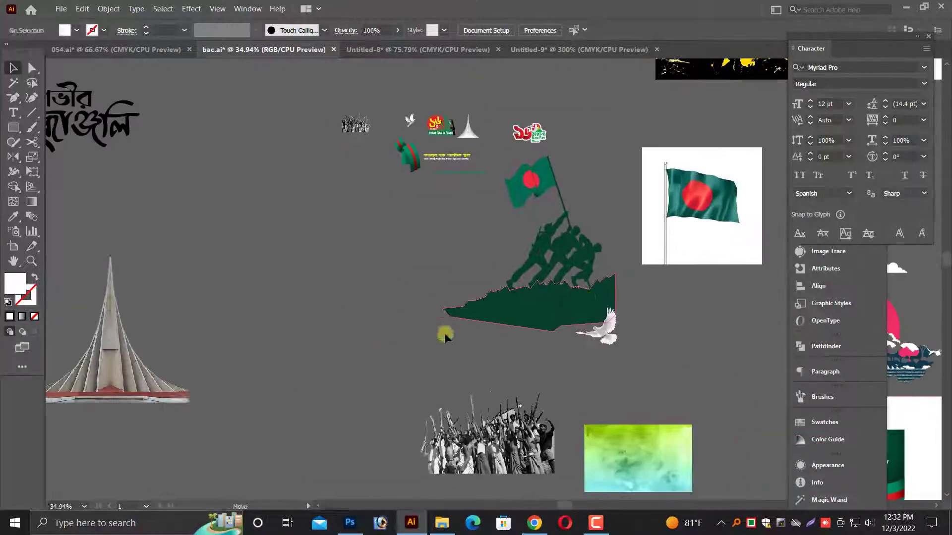
click(478, 312)
scroll(347, 327, right, 4)
scroll(347, 327, down, 1)
scroll(364, 314, right, 3)
click(552, 318)
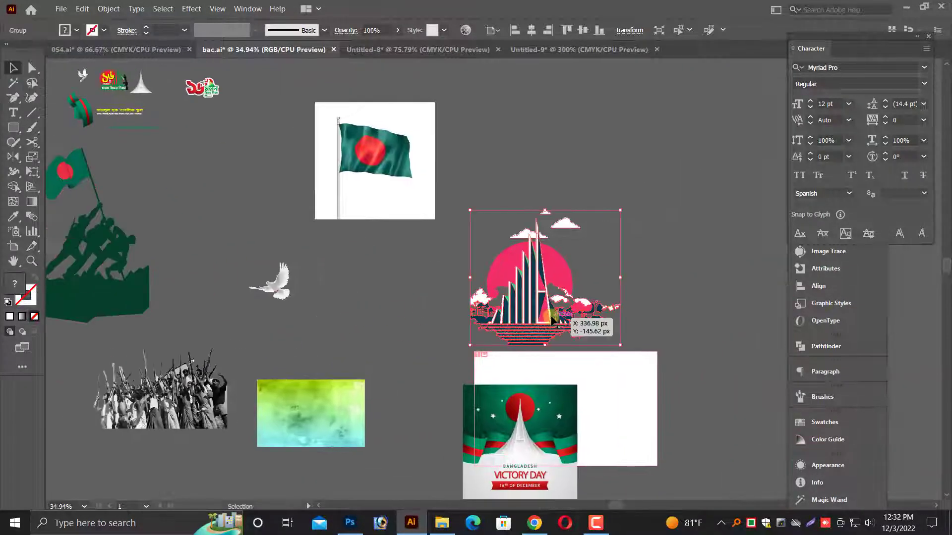
scroll(523, 315, down, 2)
scroll(429, 315, up, 10)
scroll(429, 316, left, 10)
key(alt+space)
key(Escape)
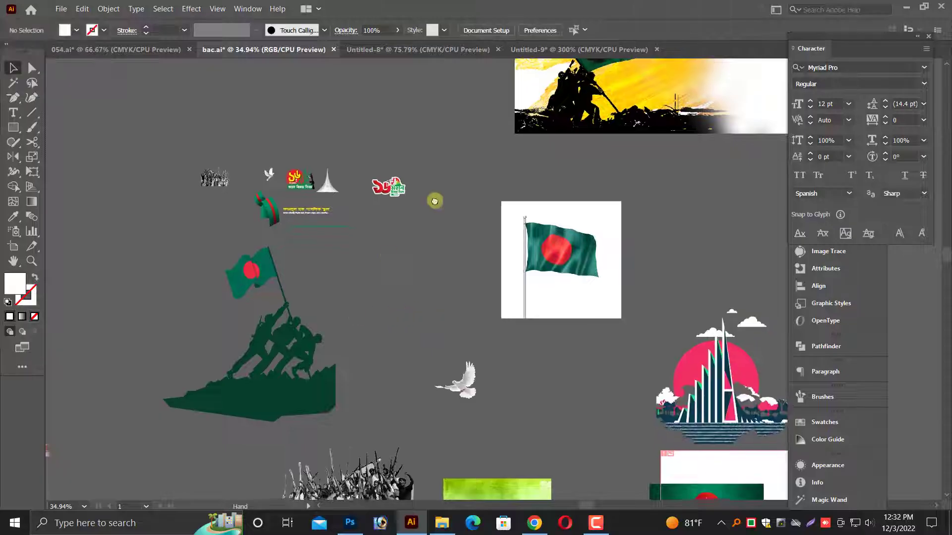
scroll(434, 248, down, 3)
scroll(433, 248, left, 2)
Step: Enlarge the small freedom fighters photo and paste it into the Photoshop banner
click(422, 367)
scroll(268, 147, up, 2)
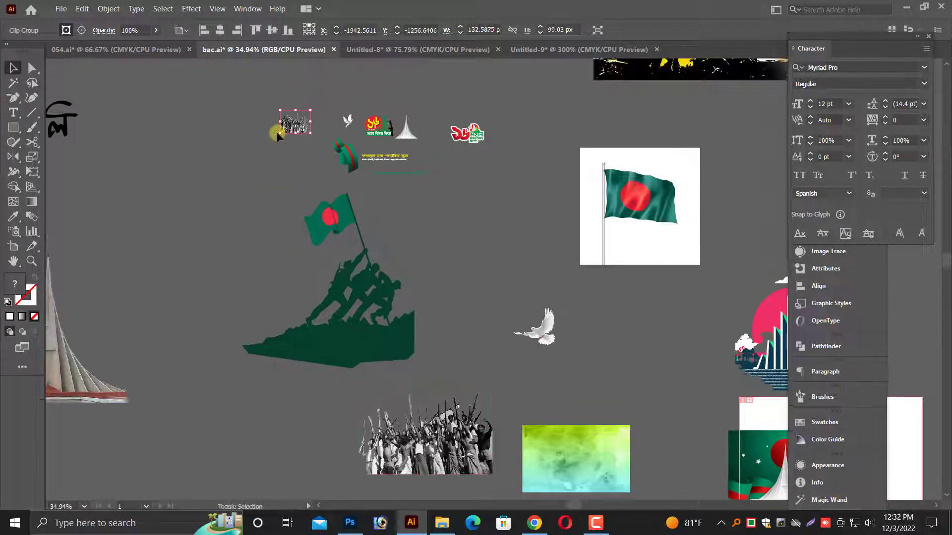
drag(277, 136, 138, 240)
drag(222, 265, 403, 270)
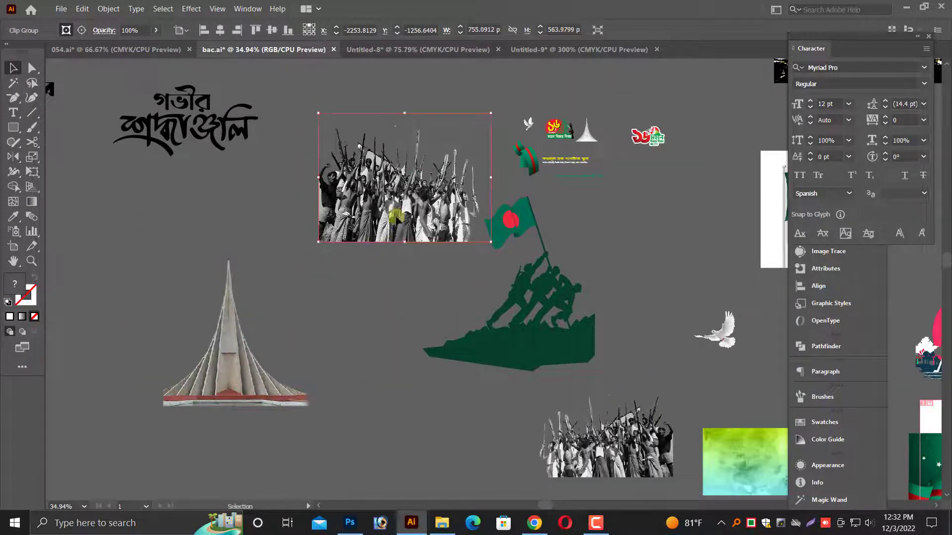
click(350, 523)
key(ctrl+v)
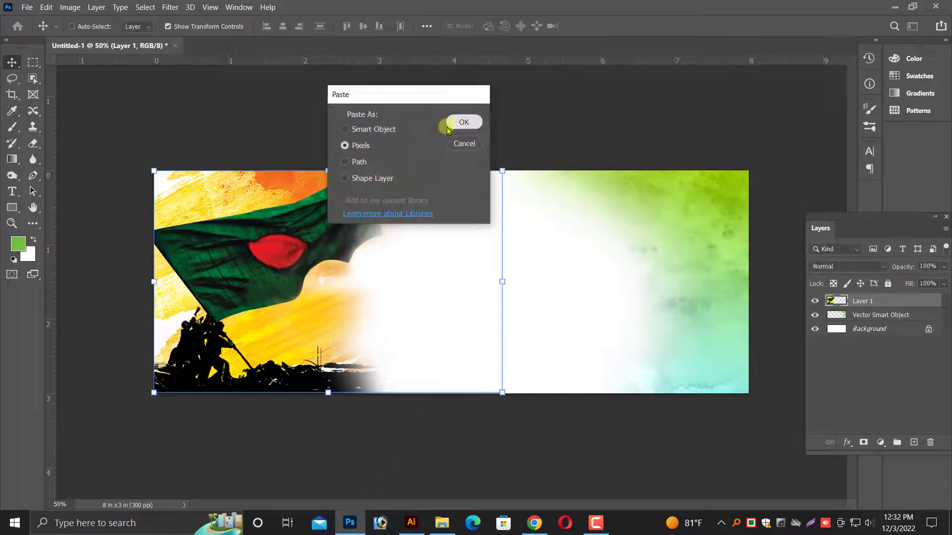
Step: Paste the photo as pixels, flip it horizontally and place it at the banner's right
click(460, 121)
drag(444, 297, 603, 310)
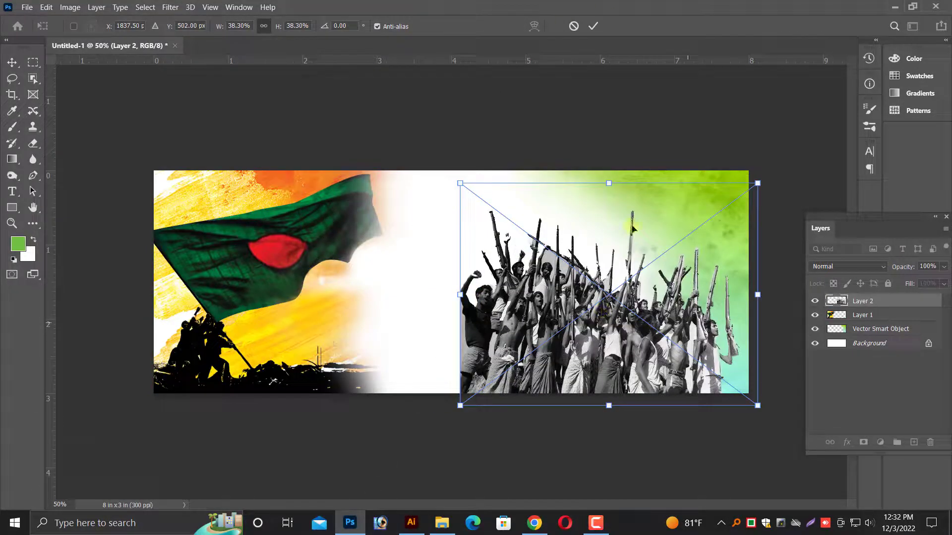
right_click(636, 272)
click(654, 459)
mouse_move(635, 403)
mouse_down()
mouse_move(689, 349)
mouse_move(743, 347)
mouse_up()
key(Return)
Step: Set the freedom fighters photo's blend mode to Multiply
key(ctrl+plus)
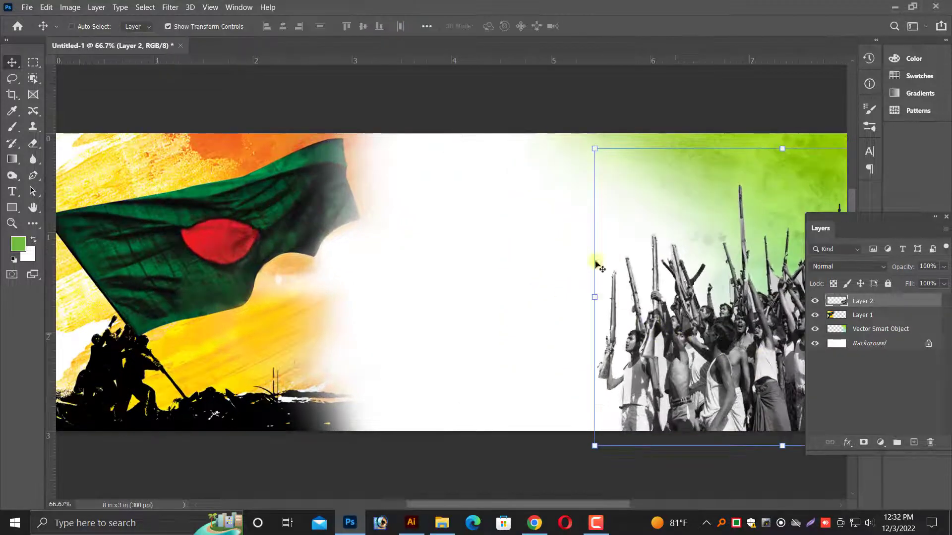
key(ctrl+z)
key(ctrl+shift+z)
key(ctrl+minus)
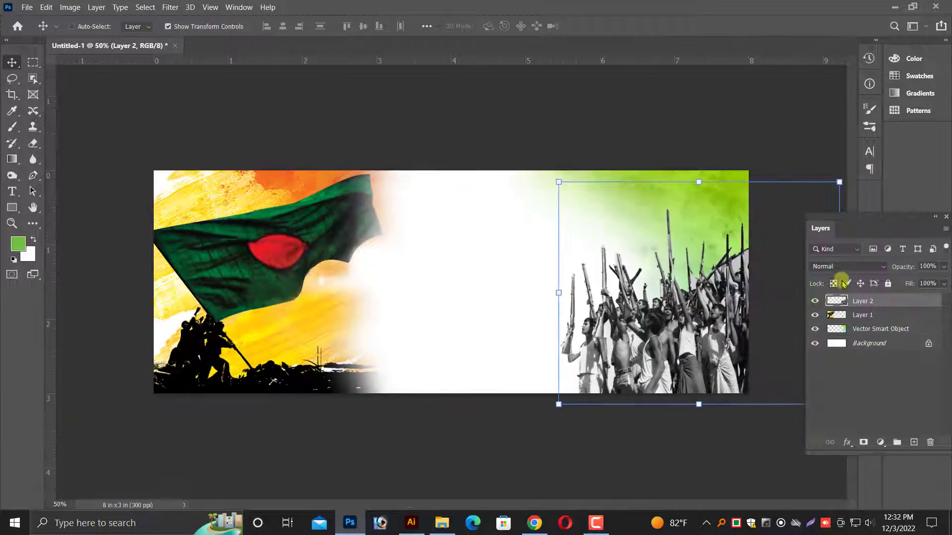
click(843, 266)
click(820, 244)
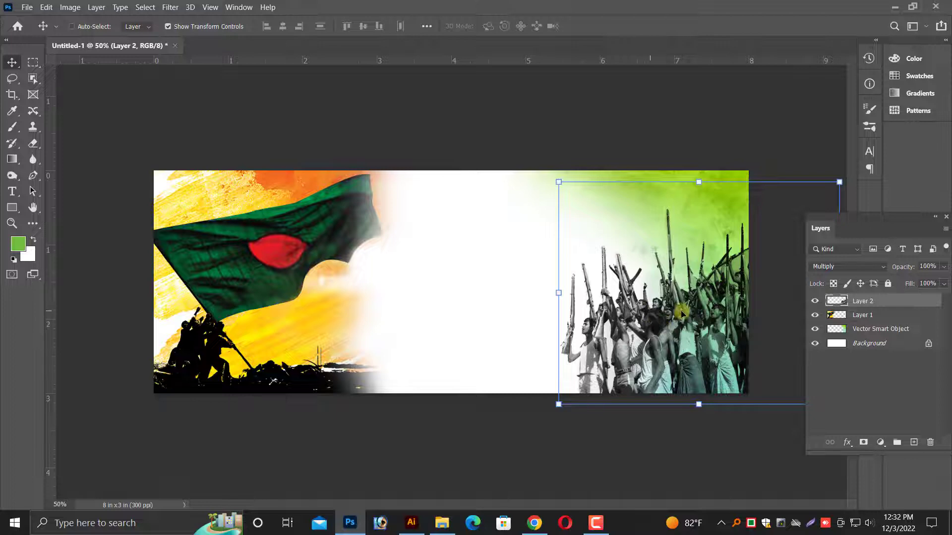
Step: Reposition the photo against the banner's right edge
key(ctrl+plus)
key(ctrl)
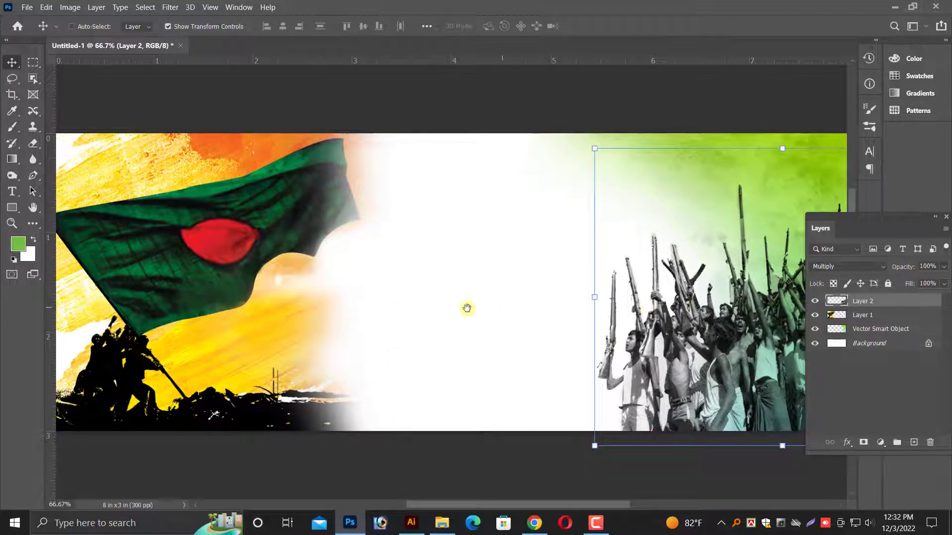
drag(467, 309, 240, 308)
key(ctrl+plus)
mouse_move(542, 335)
mouse_down()
mouse_move(581, 336)
mouse_move(543, 334)
mouse_up()
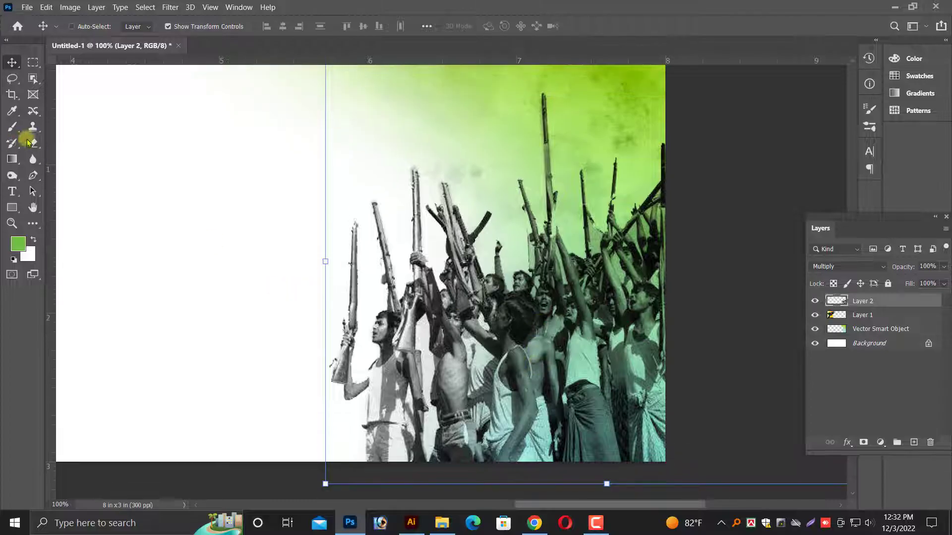
Step: Erase the photo's left side so it fades into the green backdrop, then nudge it right
click(33, 143)
mouse_move(187, 312)
mouse_down()
mouse_move(161, 330)
mouse_move(297, 255)
mouse_up()
key(ctrl+minus)
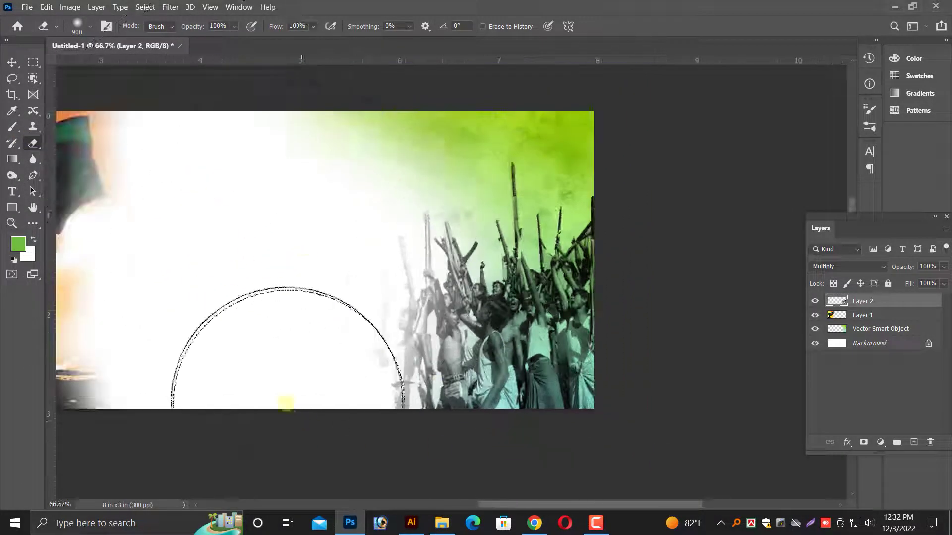
click(12, 60)
key(ctrl+minus)
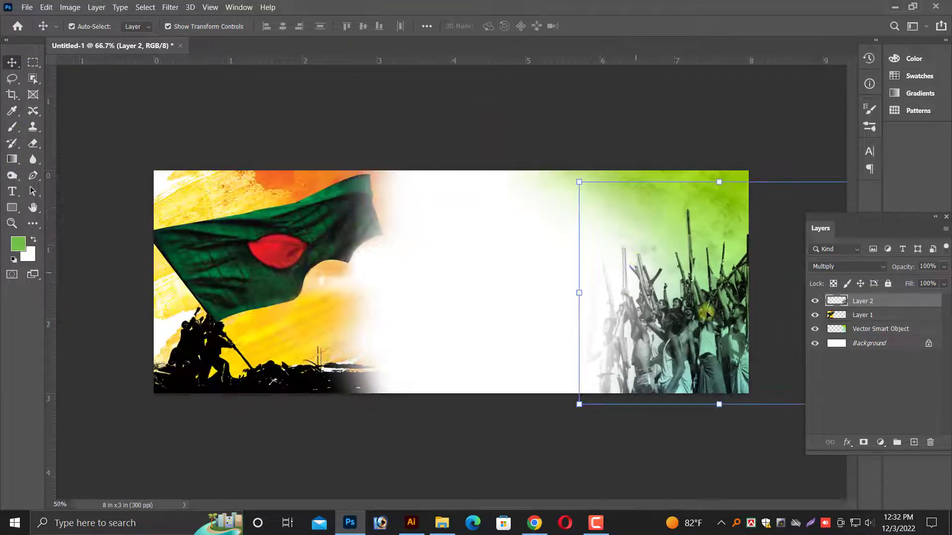
drag(725, 337, 726, 337)
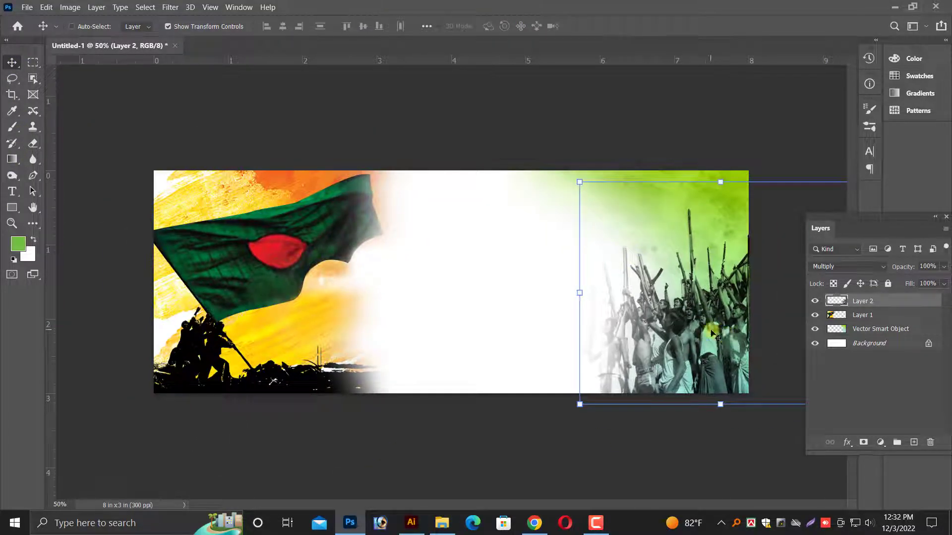
Step: Select the flag image layer and pick a very large soft brush
right_click(483, 258)
click(490, 272)
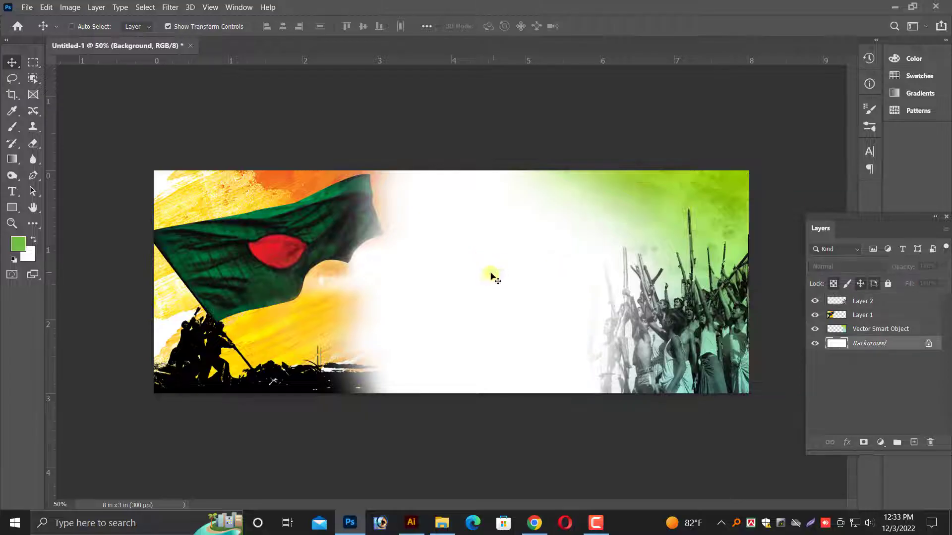
key(ctrl+plus)
right_click(520, 266)
click(521, 269)
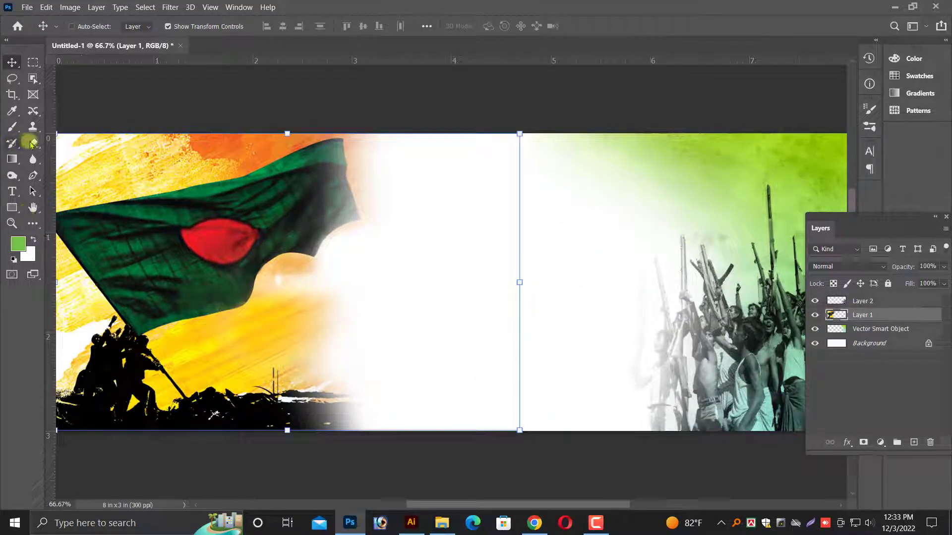
right_click(12, 126)
click(55, 128)
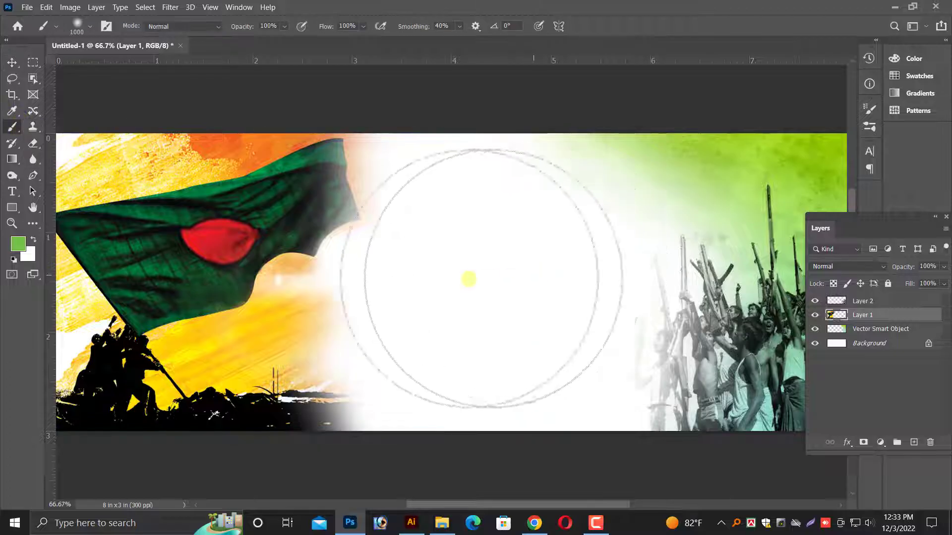
Step: Try green brush dabs mid-banner and over the flag, undoing them
click(436, 304)
key(ctrl+z)
click(310, 234)
scroll(248, 248, down, 1)
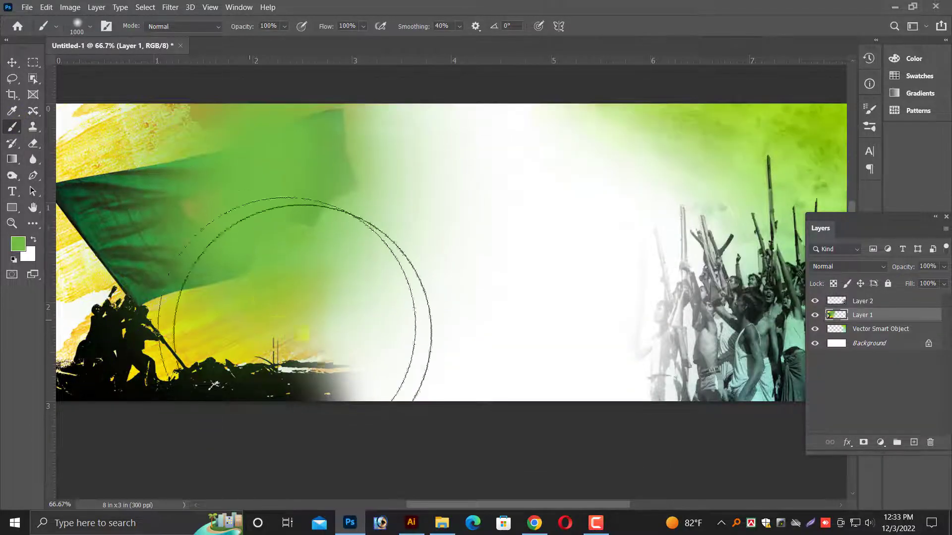
key(ctrl+z)
click(313, 376)
Step: Move Layer 1 above Layer 2 and zoom back out to the whole banner
click(295, 231)
key(v)
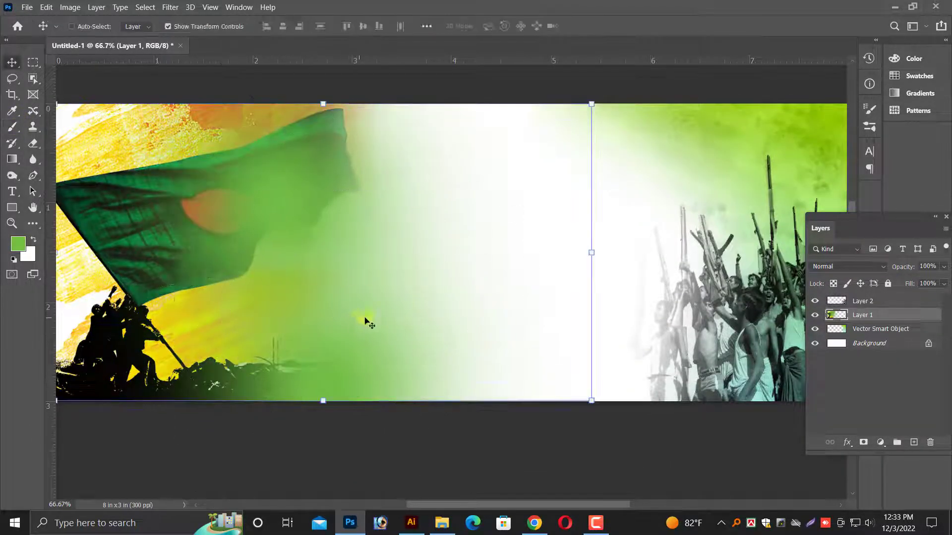
key(ctrl+bracketright)
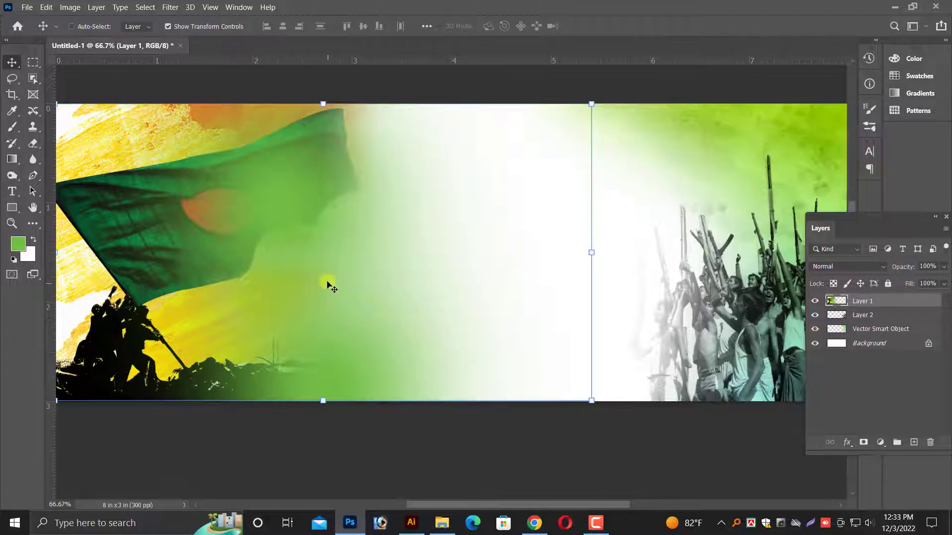
drag(328, 285, 383, 341)
key(ctrl+z)
key(ctrl+minus)
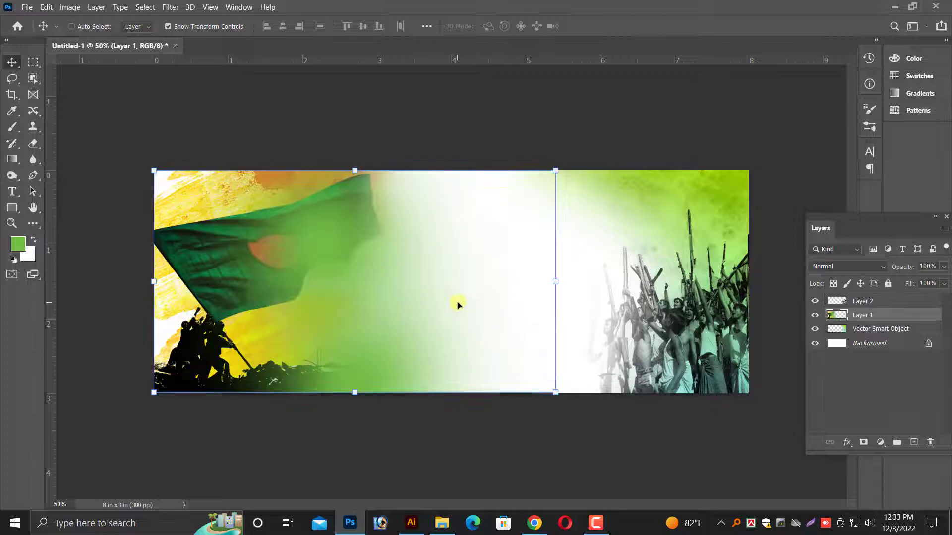
Step: Add a new empty layer directly above the Background layer
right_click(469, 277)
click(488, 284)
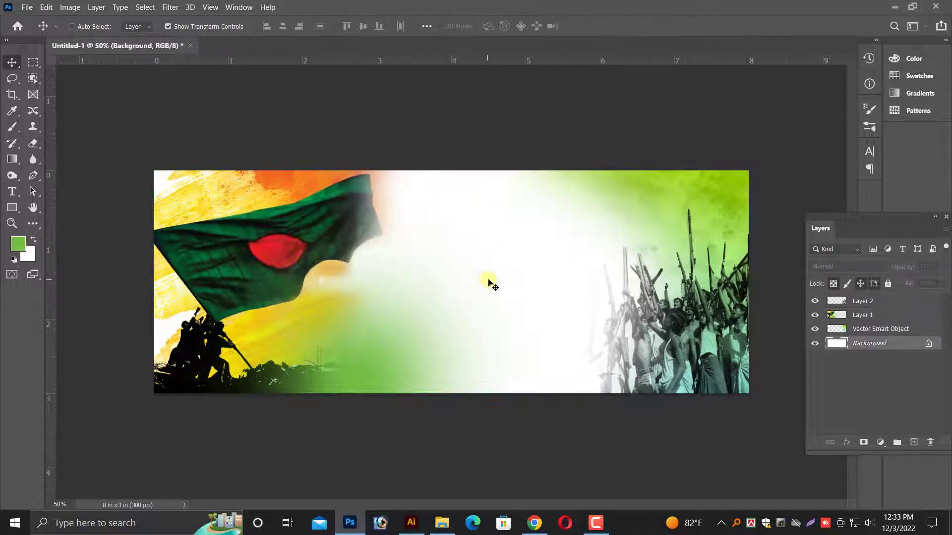
drag(489, 283, 488, 292)
click(914, 442)
Step: Brush soft green over the banner's white centre and the crowd on the right
right_click(15, 126)
click(75, 127)
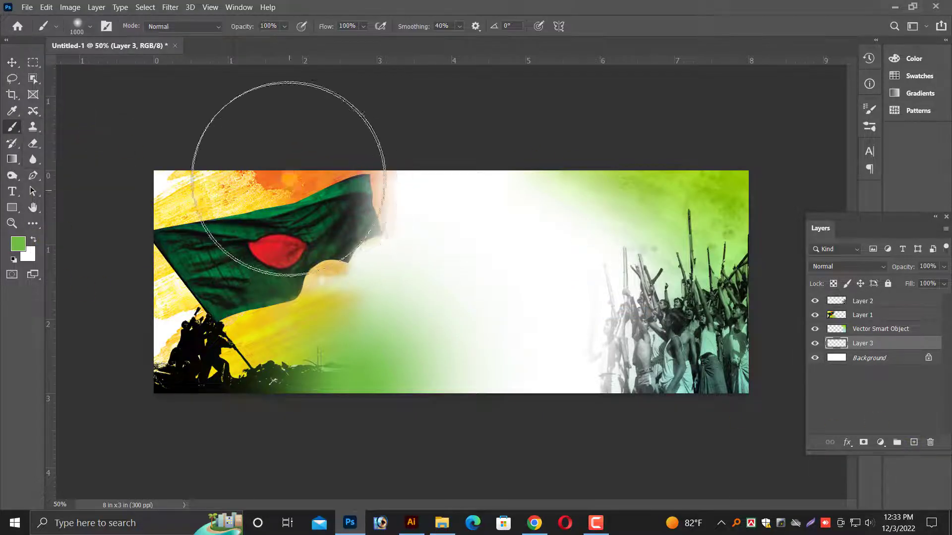
drag(463, 144, 546, 144)
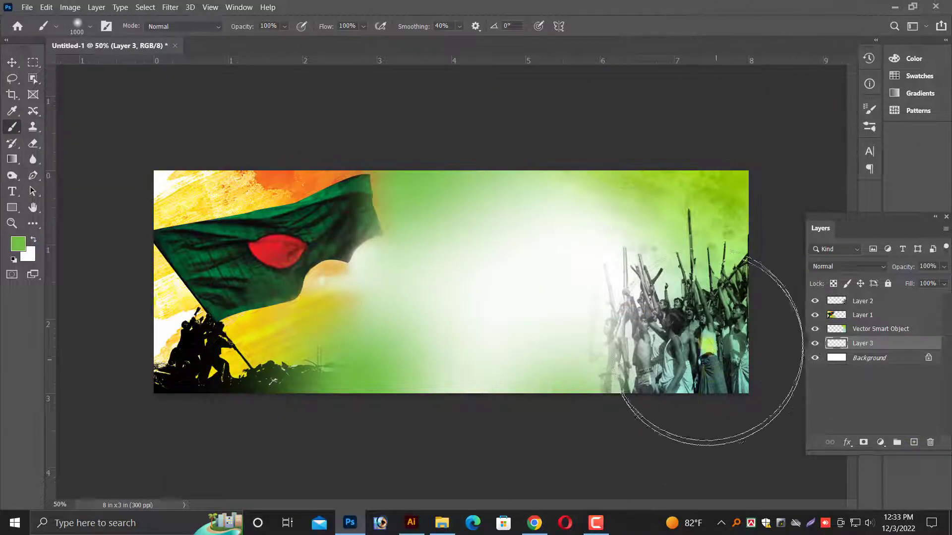
drag(754, 318, 684, 385)
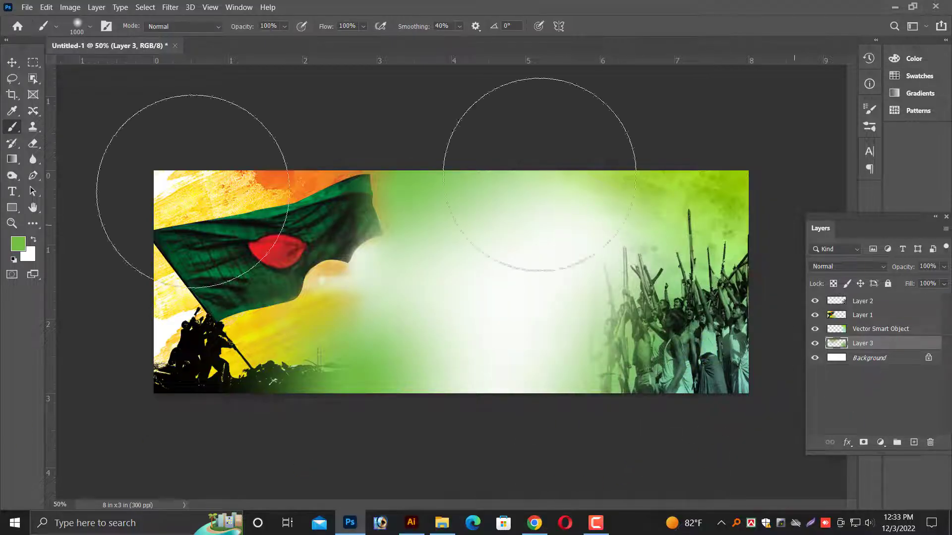
click(11, 62)
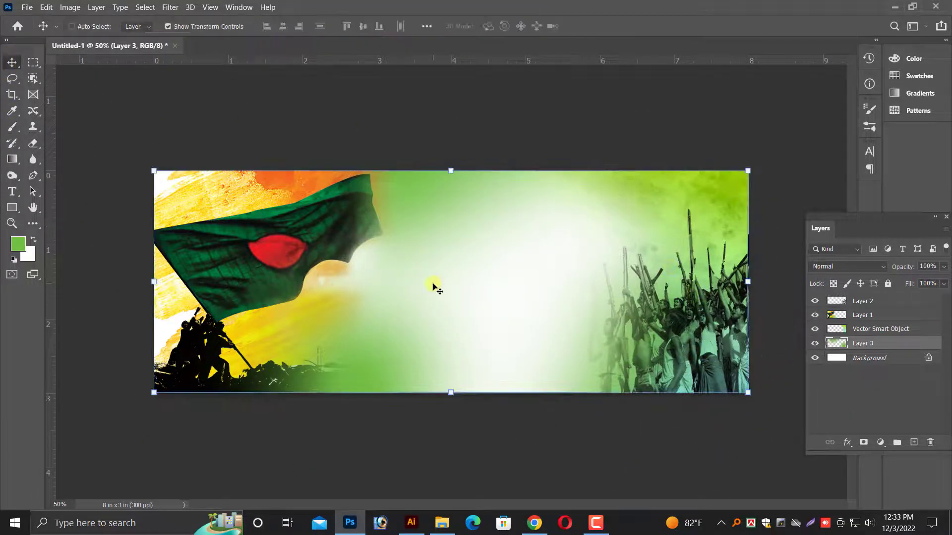
drag(640, 267, 576, 281)
Step: Select the whole canvas, browse the Image and Edit menus, then deselect
key(ctrl+a)
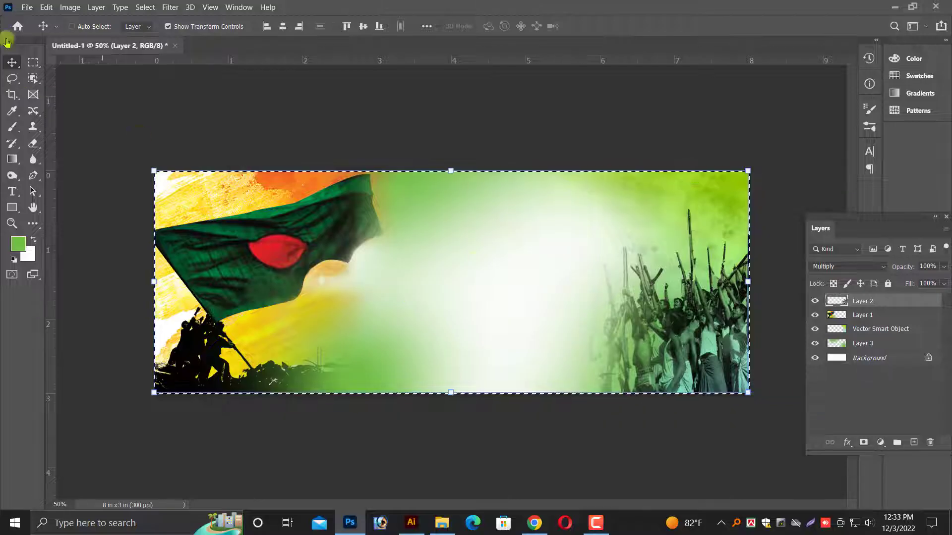
click(70, 7)
click(46, 7)
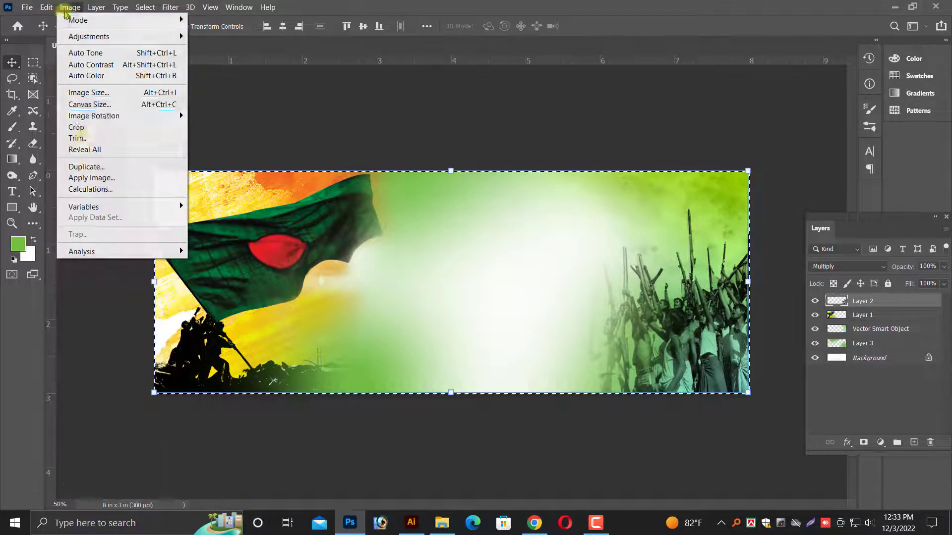
click(91, 121)
key(ctrl+d)
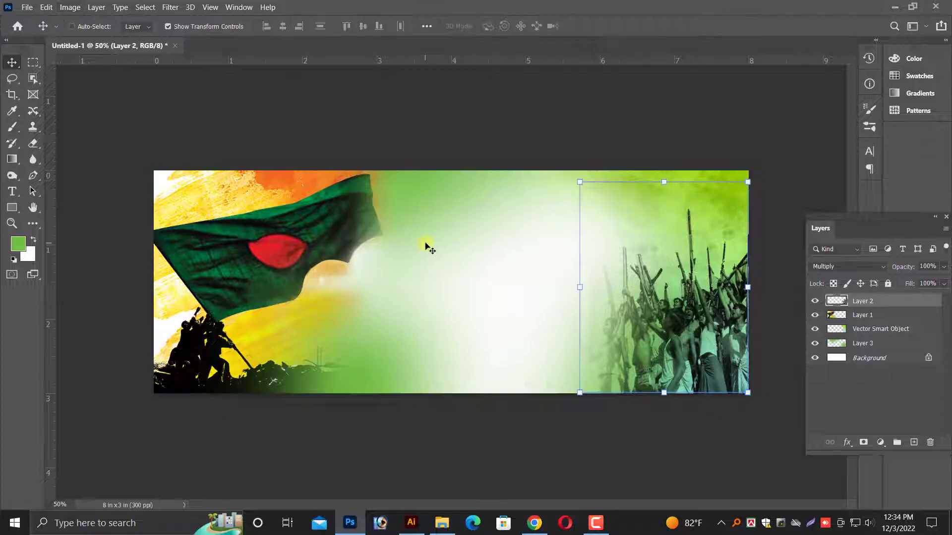
Step: Switch between the Background and flag layers, ending on Layer 1, and open the File menu
right_click(513, 265)
click(526, 273)
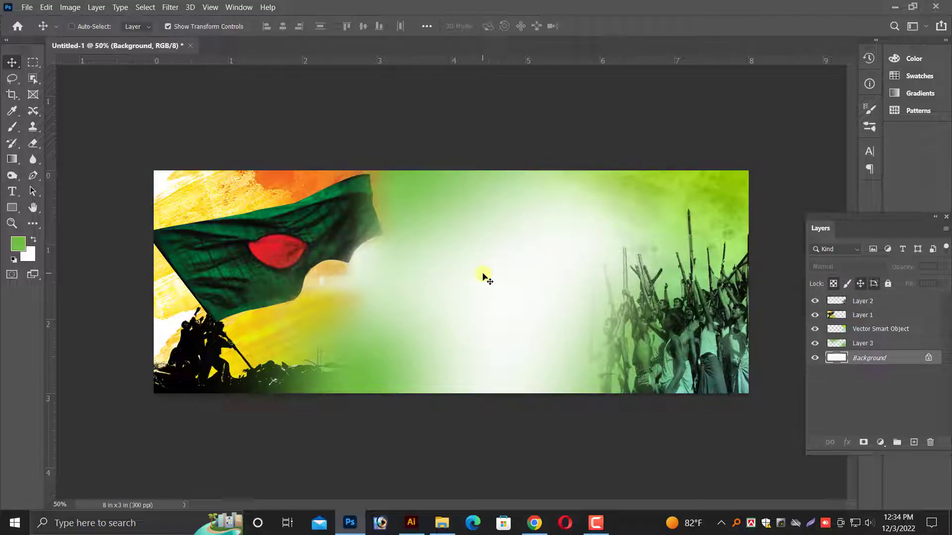
ctrl+click(347, 240)
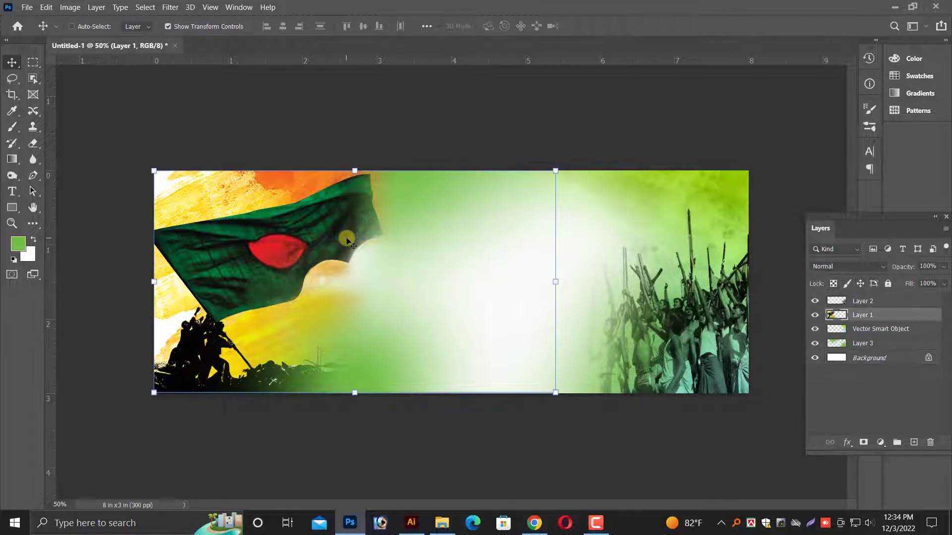
ctrl+click(476, 300)
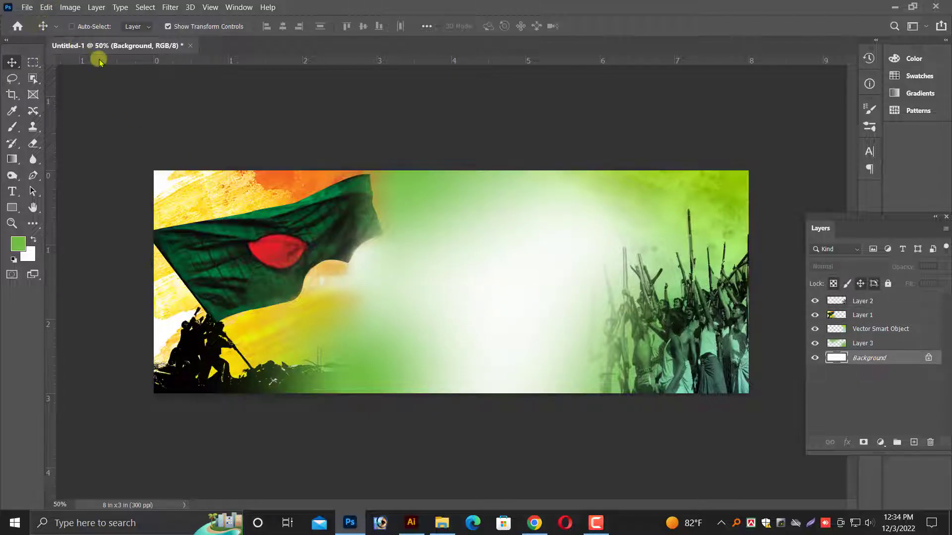
ctrl+click(488, 310)
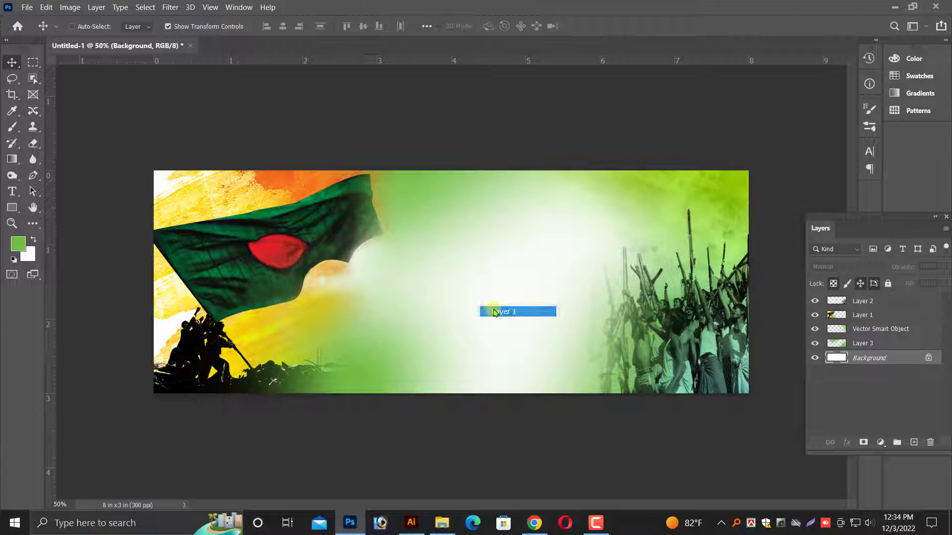
right_click(498, 277)
click(504, 279)
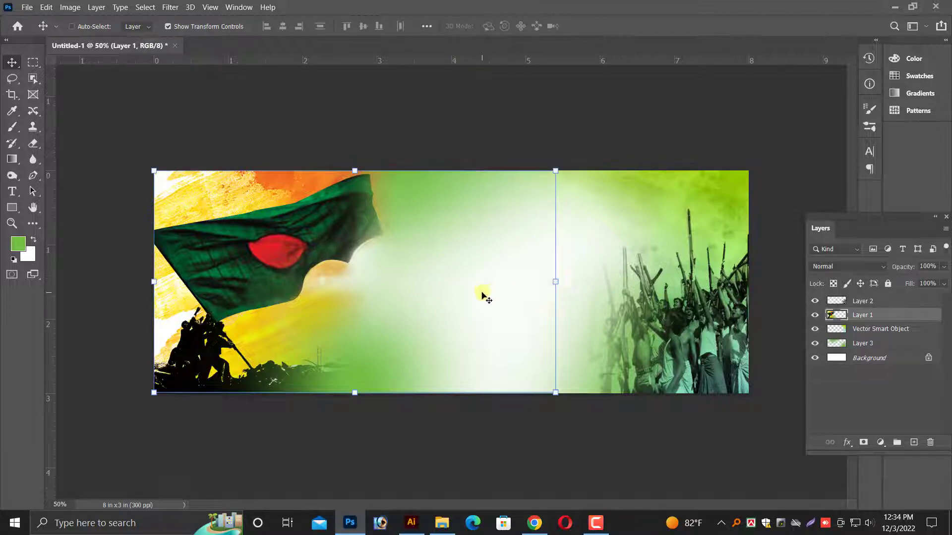
click(27, 7)
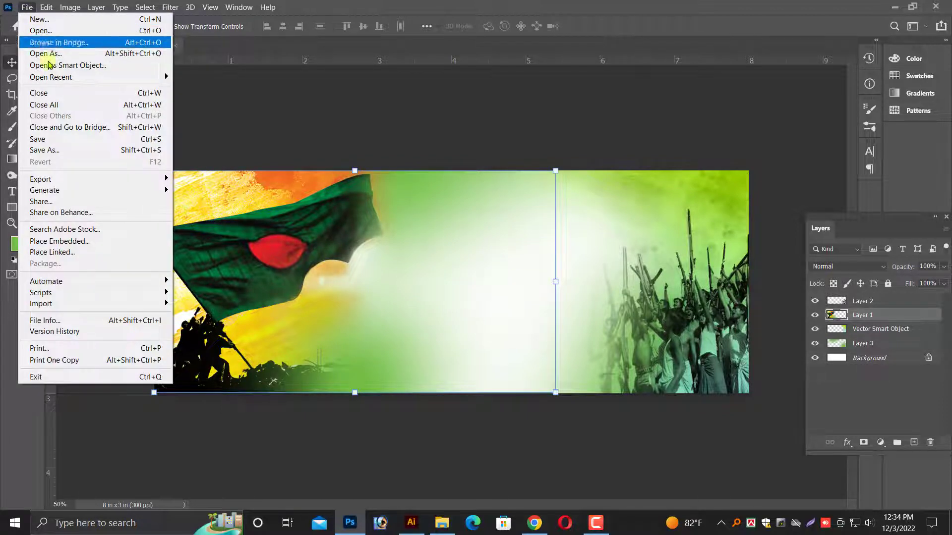
Step: Save As to this computer's Desktop as the TIFF file 454
click(56, 150)
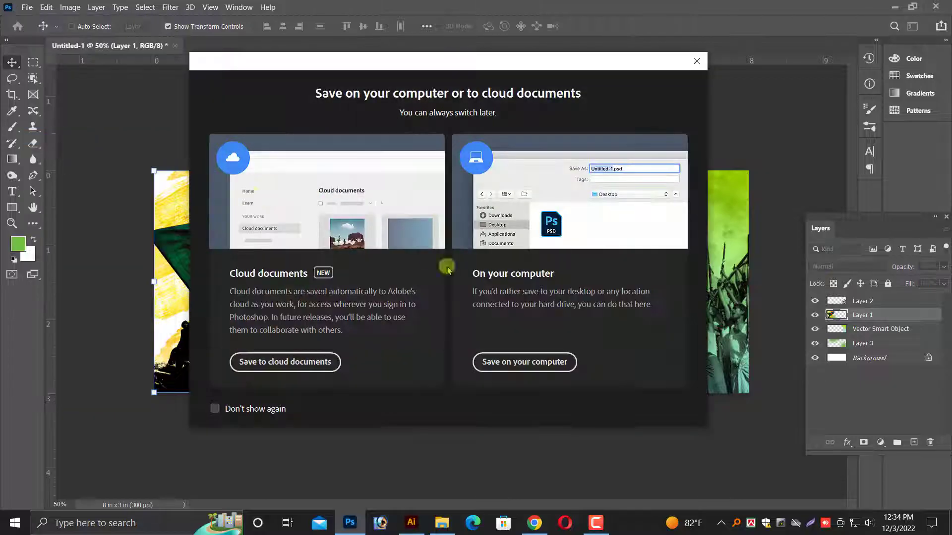
click(508, 361)
click(50, 214)
text(454)
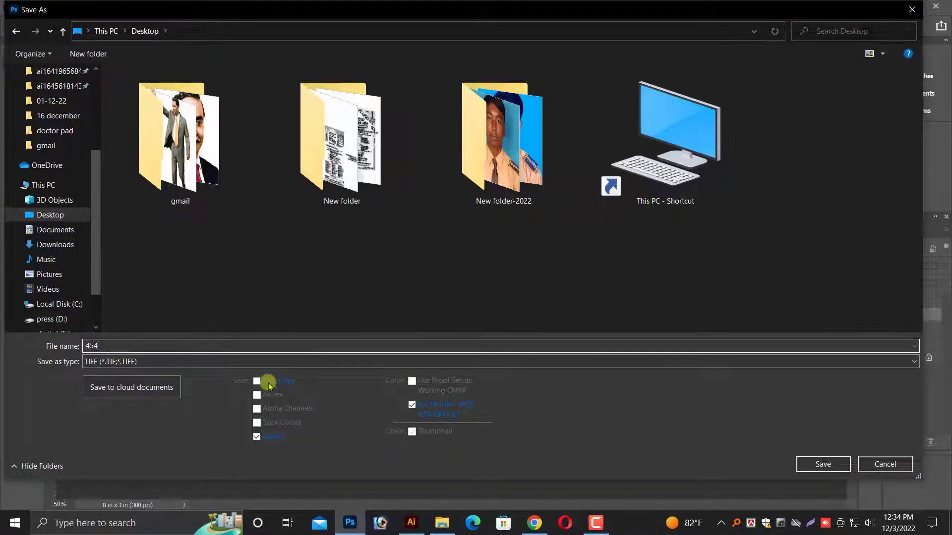
key(Return)
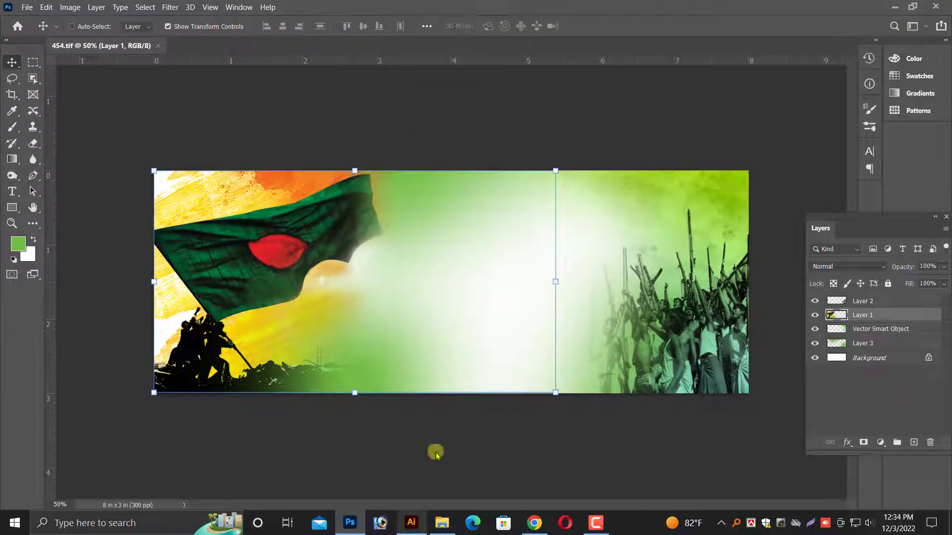
Step: Open 454.tif in Illustrator, accepting the TIFF import settings
click(411, 523)
scroll(397, 389, down, 2)
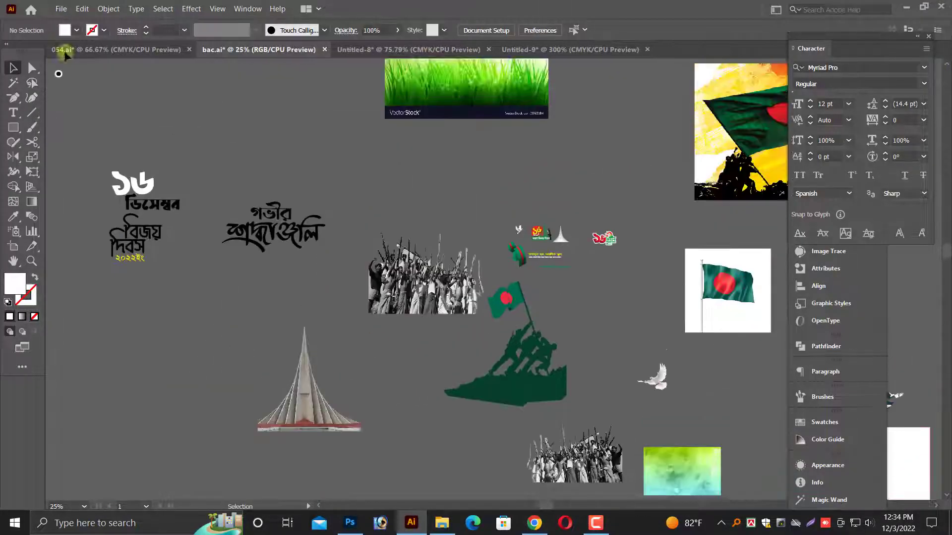
click(58, 10)
click(69, 43)
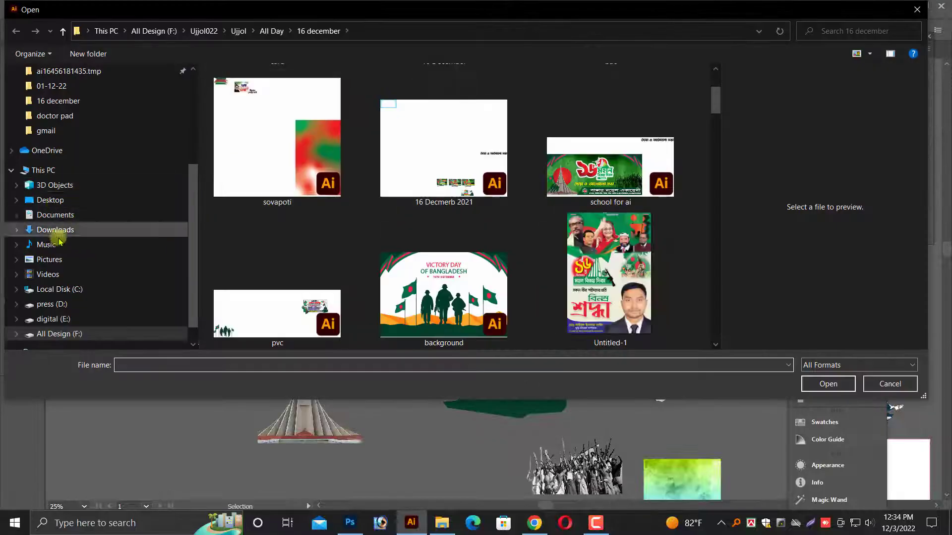
double_click(441, 298)
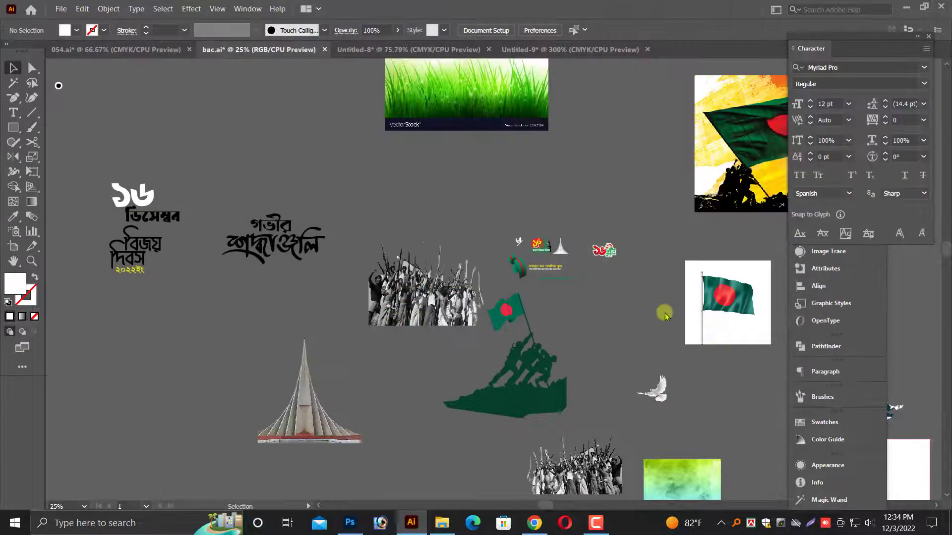
click(437, 392)
Step: Select both banner images, cut them, and close 454.tif without saving
click(620, 347)
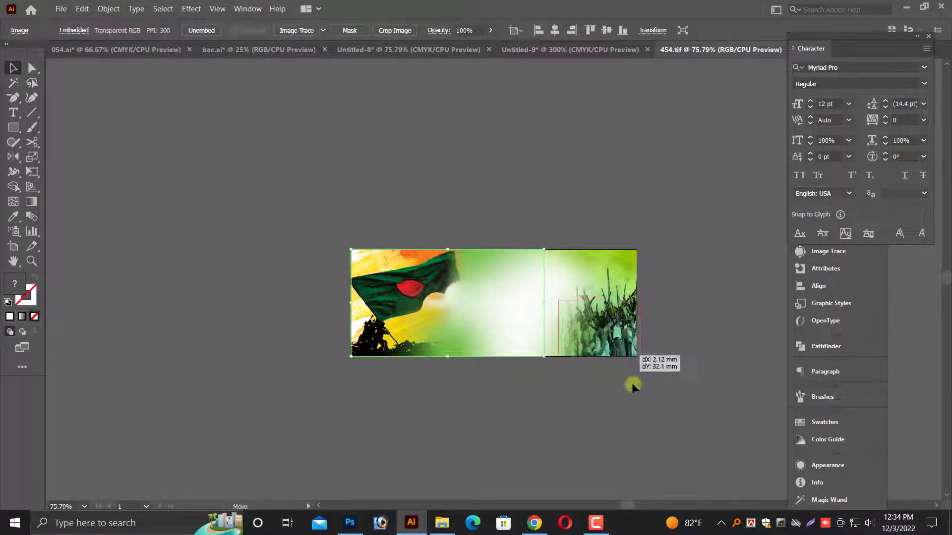
drag(350, 213, 686, 412)
mouse_move(629, 355)
mouse_down()
mouse_move(629, 382)
mouse_move(572, 228)
mouse_up()
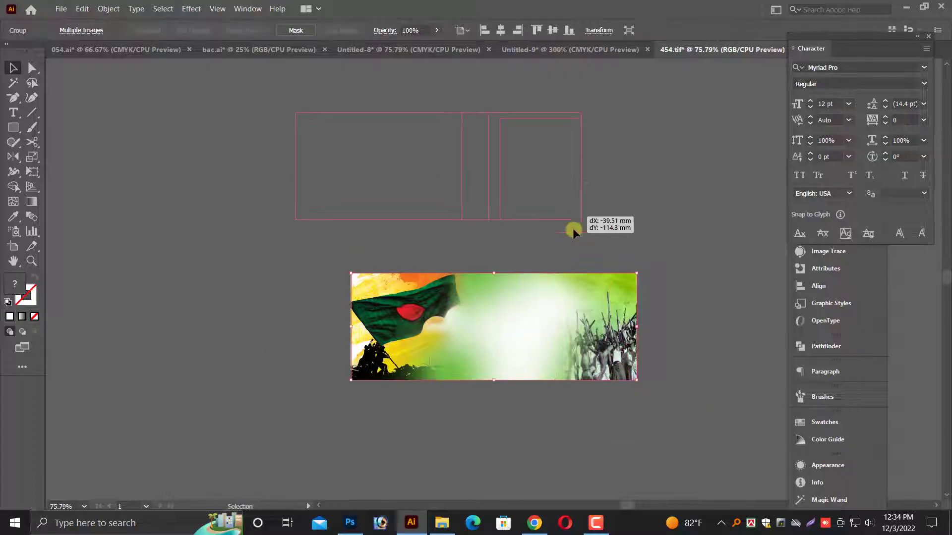
key(ctrl+z)
key(ctrl+z)
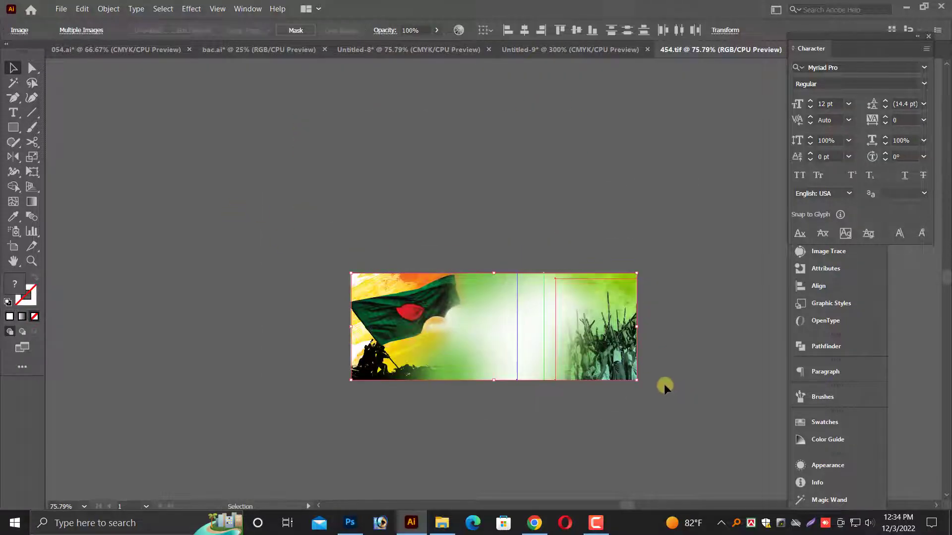
scroll(645, 367, down, 2)
drag(633, 358, 599, 215)
scroll(610, 215, up, 3)
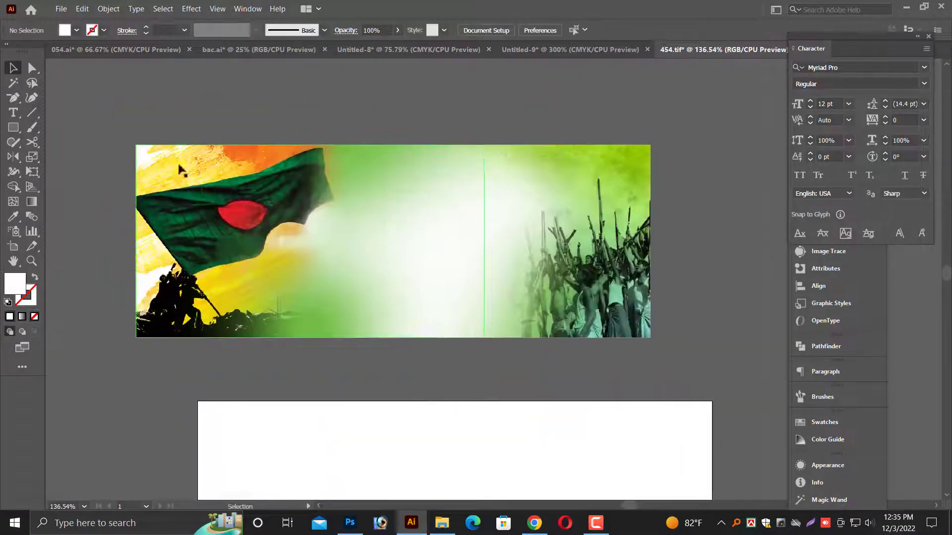
key(Delete)
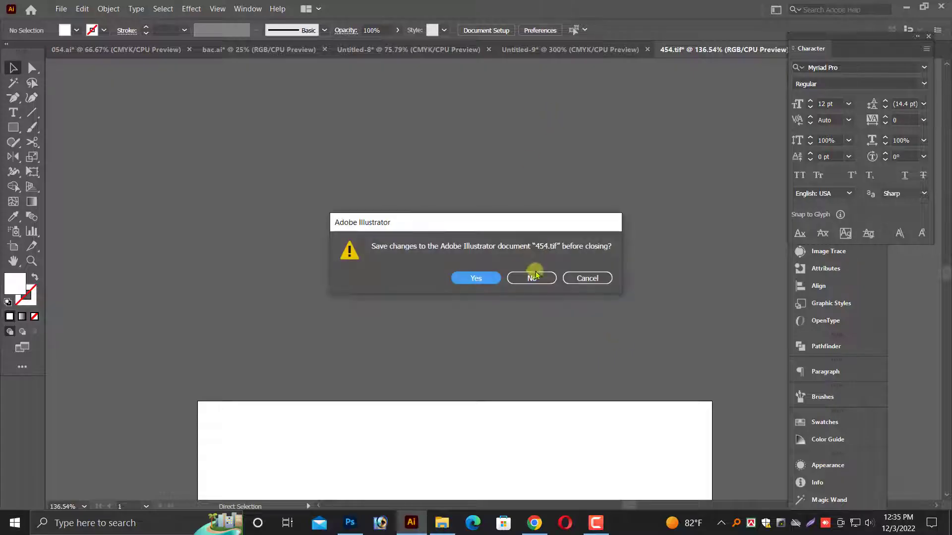
click(532, 276)
Step: Paste the banner images into bac.ai, accepting colour conversion, and move them top left
click(518, 291)
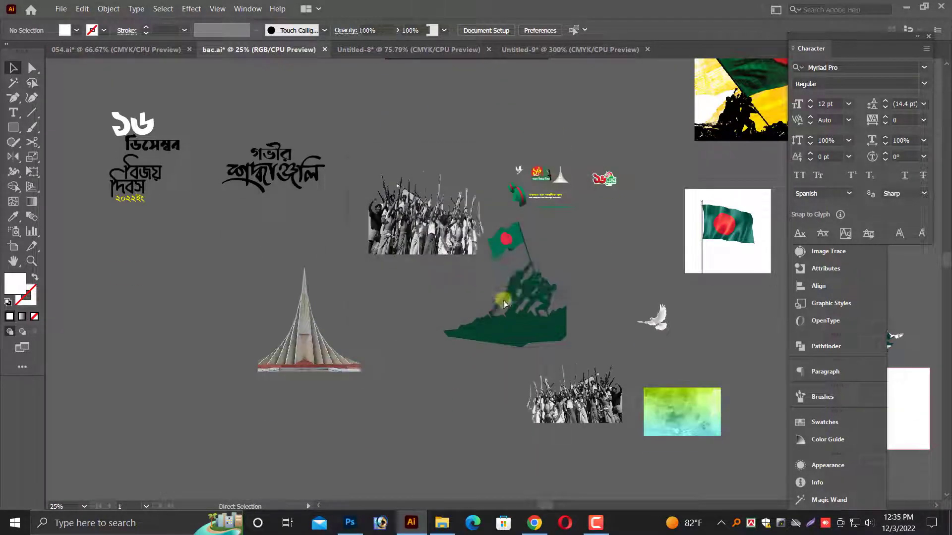
scroll(513, 312, up, 2)
drag(521, 333, 389, 179)
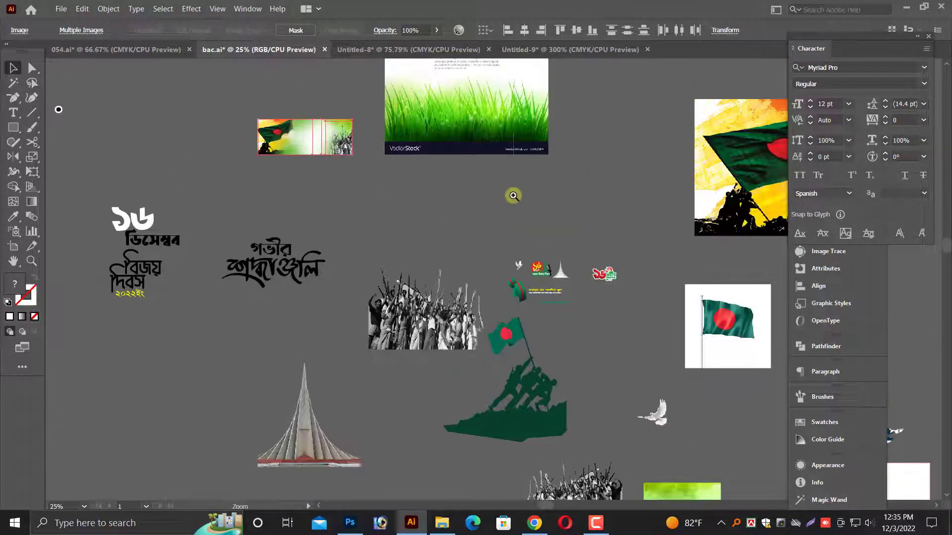
drag(513, 195, 562, 366)
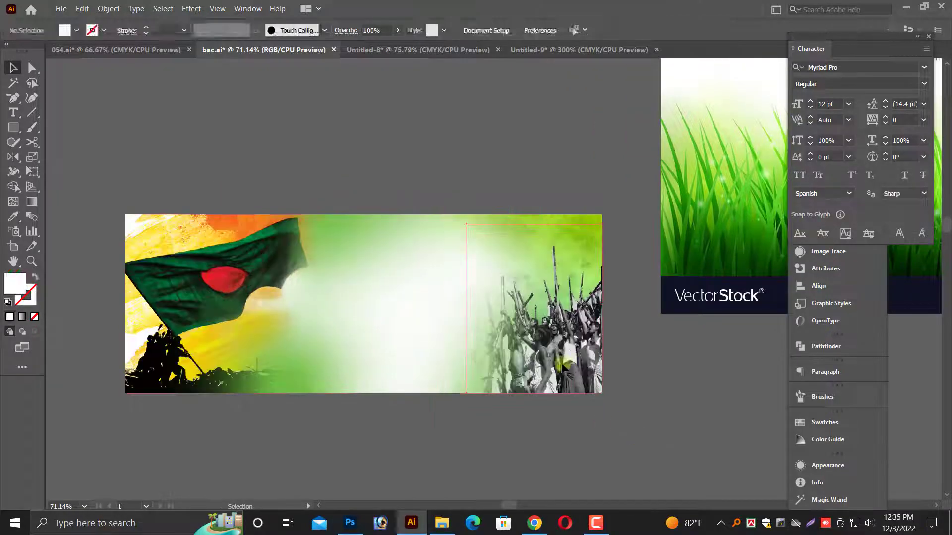
Step: Set the crowd photo's blend mode to Darken in the Transparency panel
click(562, 367)
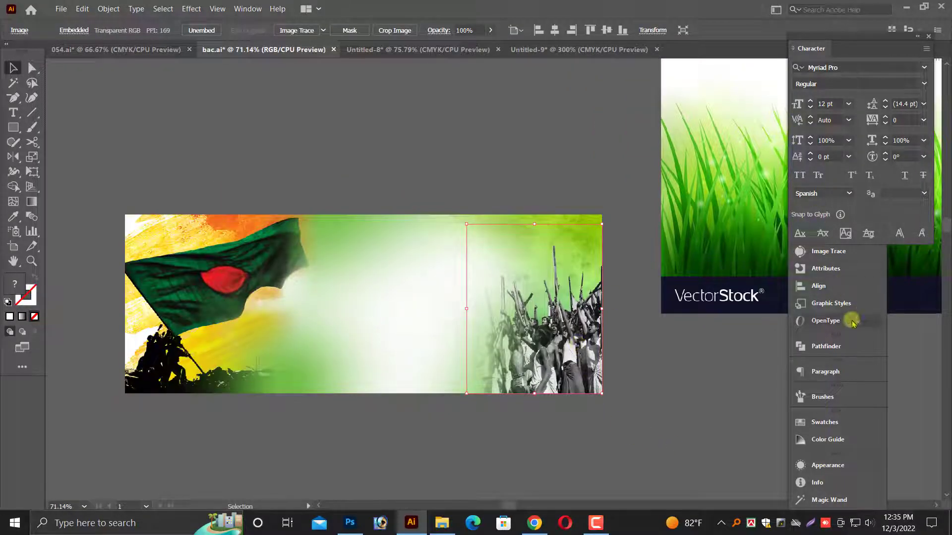
key(ctrl+shift+F10)
click(679, 94)
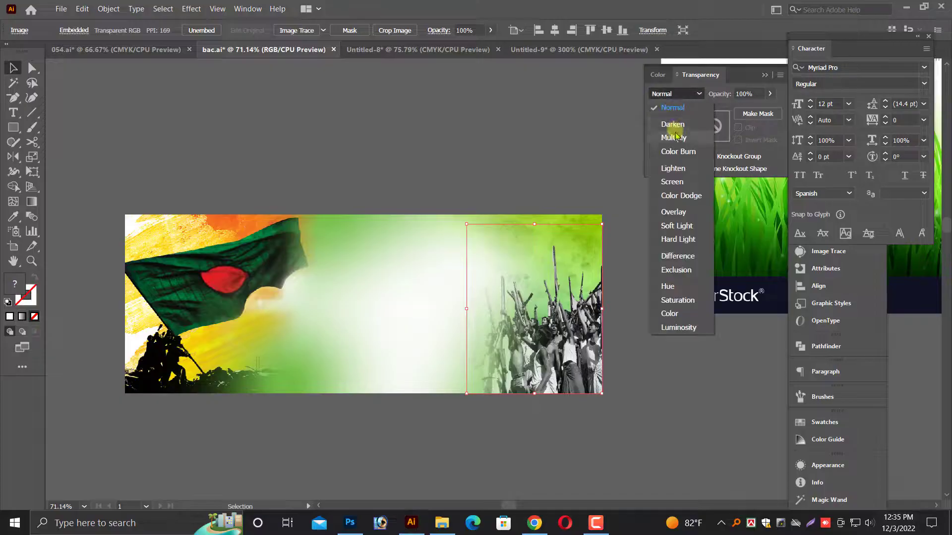
click(664, 123)
click(728, 388)
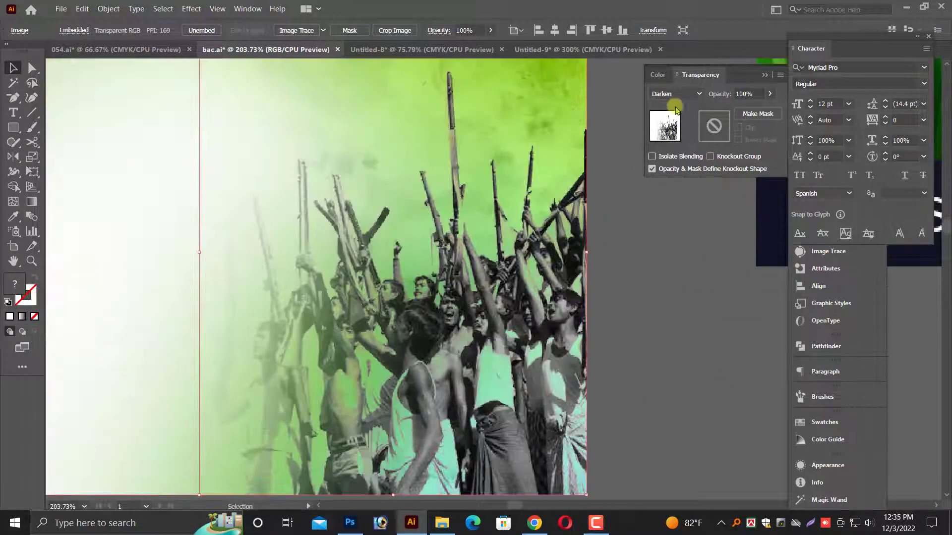
click(676, 94)
click(653, 338)
key(ctrl+minus)
key(ctrl+minus)
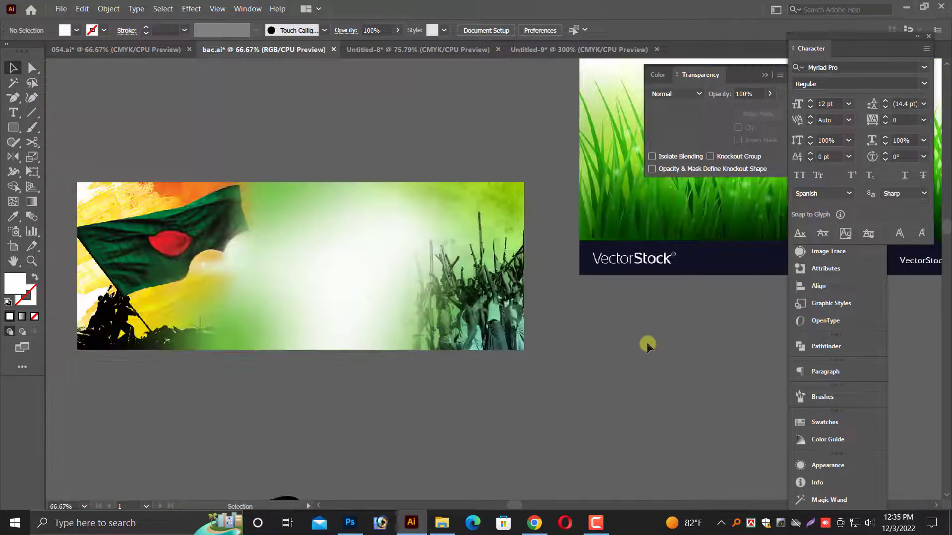
click(523, 381)
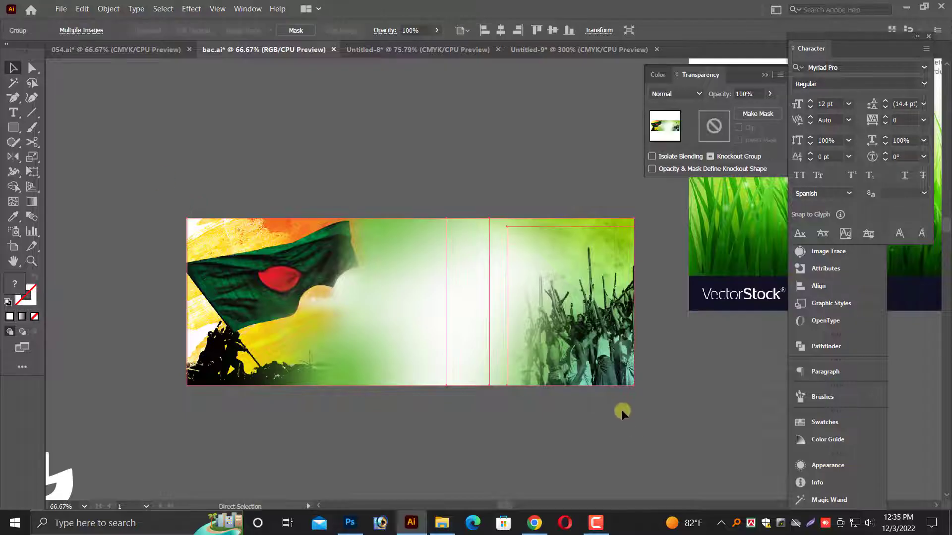
Step: Nudge the ১৬ ডিসেম্বর বিজয় দিবস text group slightly up and right
key(ctrl+minus)
scroll(586, 384, down, 2)
scroll(586, 384, right, 5)
scroll(384, 317, down, 2)
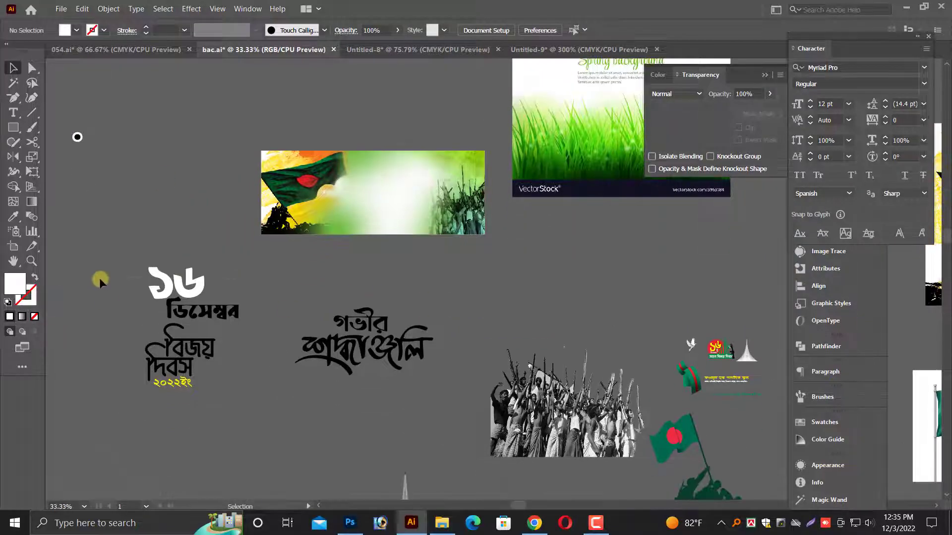
click(202, 332)
drag(203, 331, 224, 322)
click(316, 286)
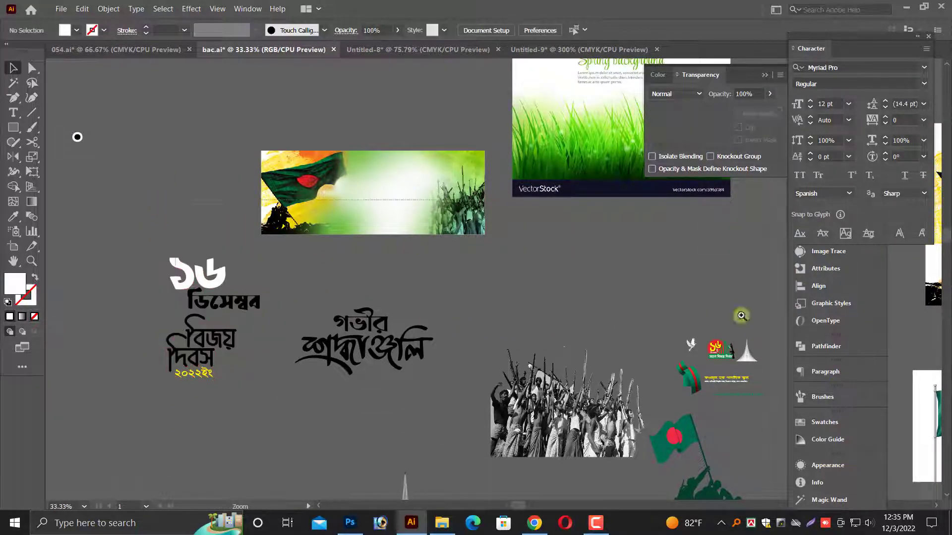
Step: Zoom out and pan to bring the surrounding artwork into view
scroll(286, 113, up, 2)
scroll(160, 394, down, 1)
scroll(161, 395, down, 1)
key(ctrl+minus)
key(ctrl+minus)
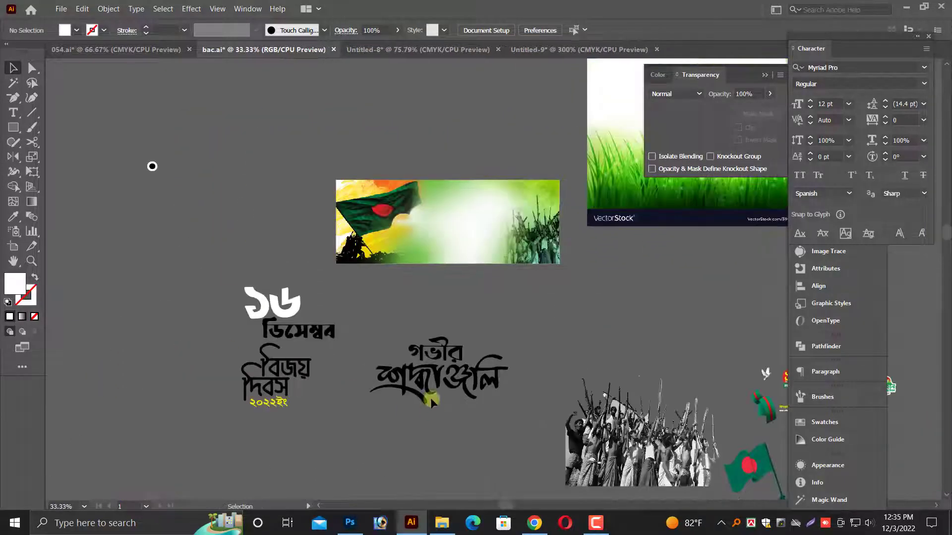
scroll(446, 347, right, 5)
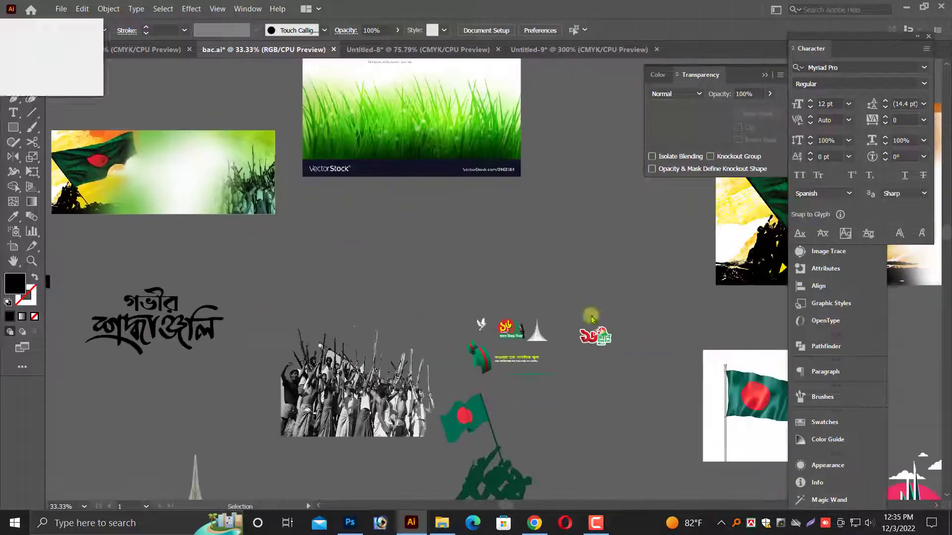
scroll(385, 299, down, 2)
key(alt+space)
mouse_move(385, 299)
mouse_down()
mouse_move(653, 366)
mouse_move(676, 404)
mouse_up()
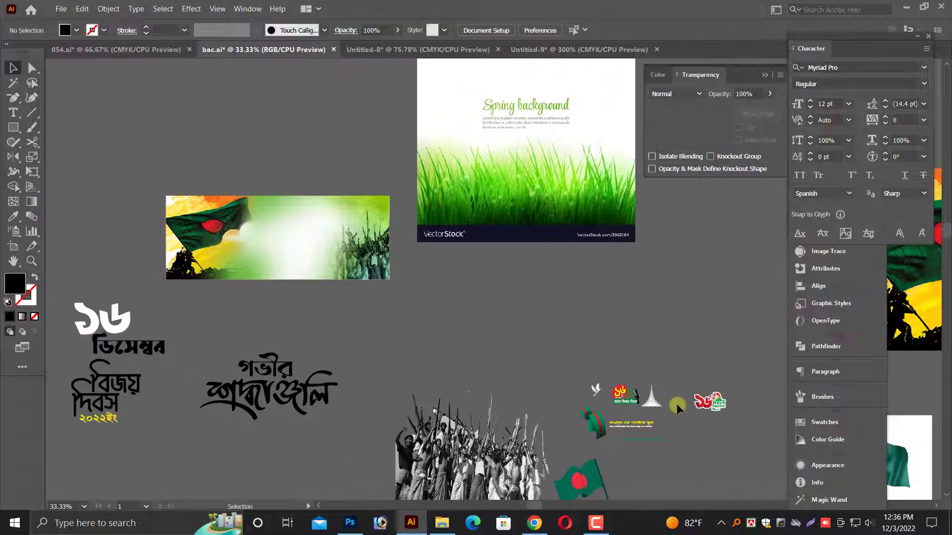
Step: Move the 16 December badge to the banner's top centre and shrink it to about three quarters
click(635, 401)
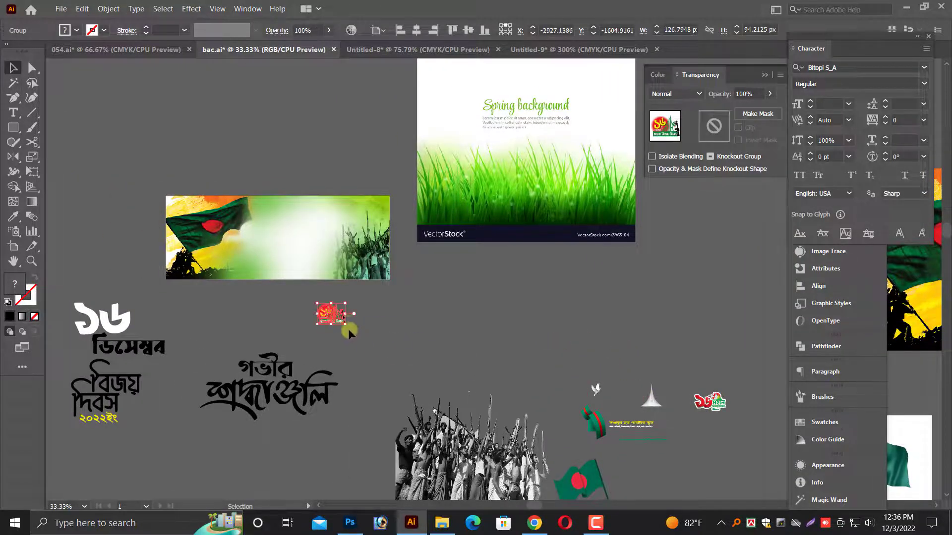
drag(345, 328, 365, 342)
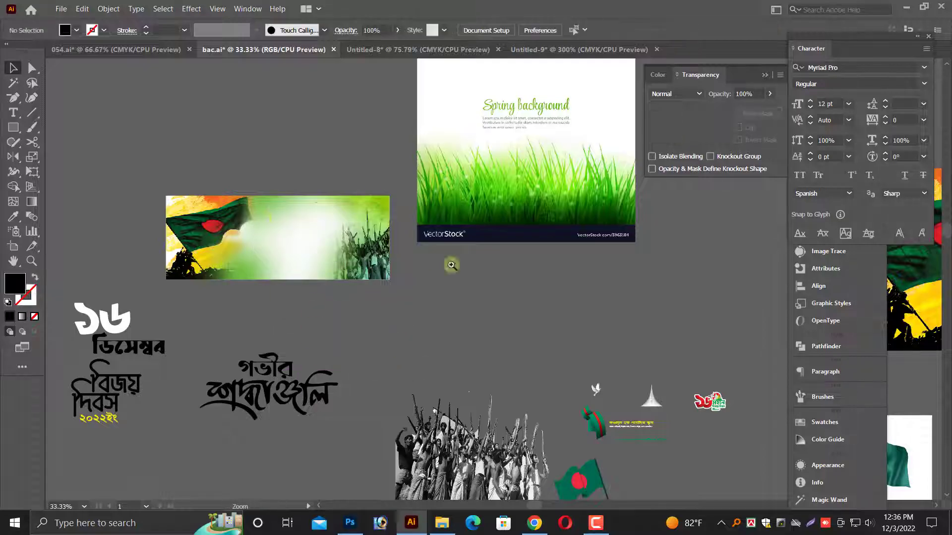
scroll(359, 254, up, 5)
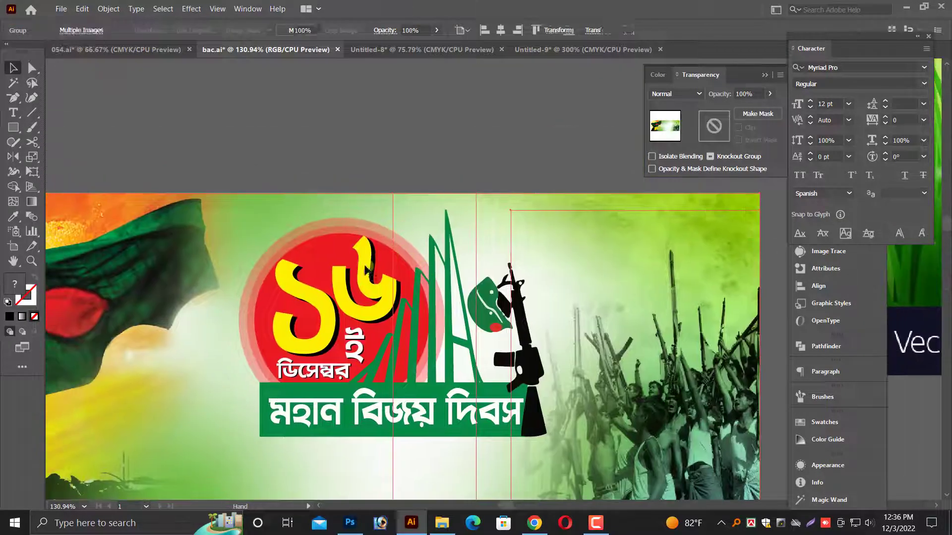
click(507, 436)
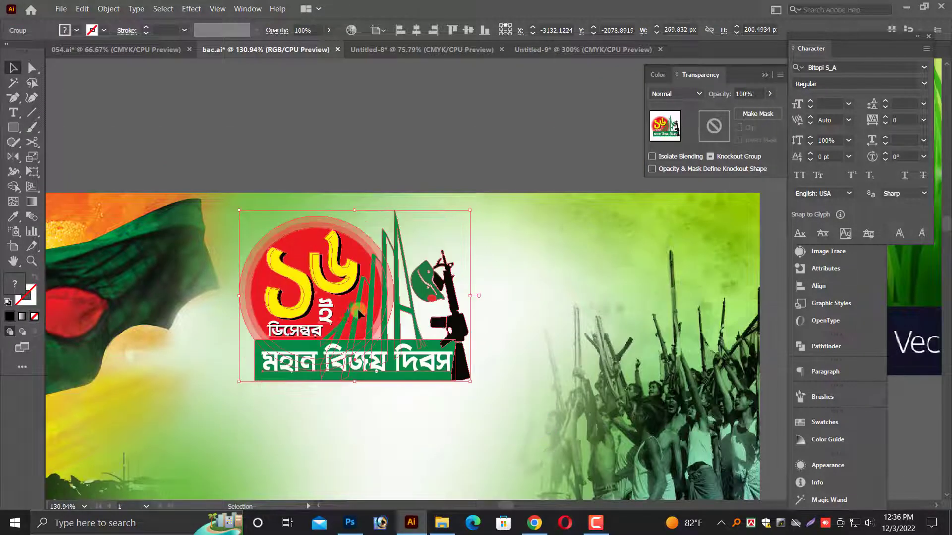
drag(545, 438, 489, 372)
click(394, 118)
key(ctrl+minus)
key(ctrl+minus)
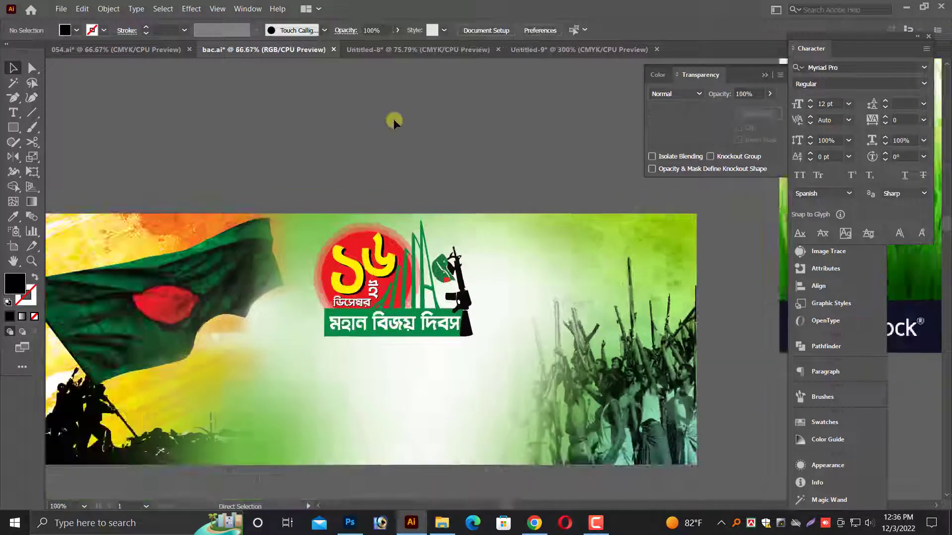
key(ctrl+minus)
Step: Place the white dove image right beside the Victory Day badge
scroll(626, 401, down, 3)
scroll(625, 400, right, 5)
click(750, 376)
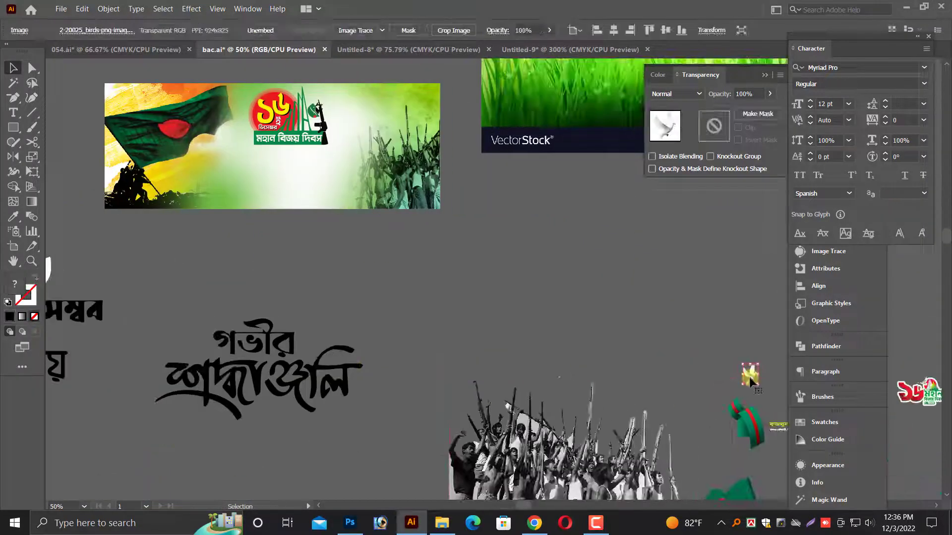
drag(261, 136, 413, 172)
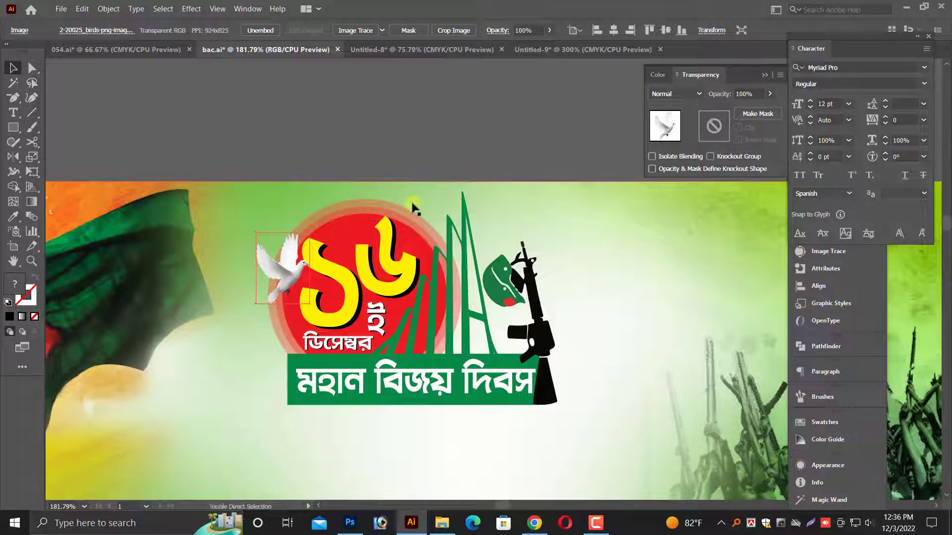
drag(370, 218, 531, 250)
mouse_move(458, 306)
mouse_down()
mouse_move(518, 253)
mouse_move(441, 296)
mouse_up()
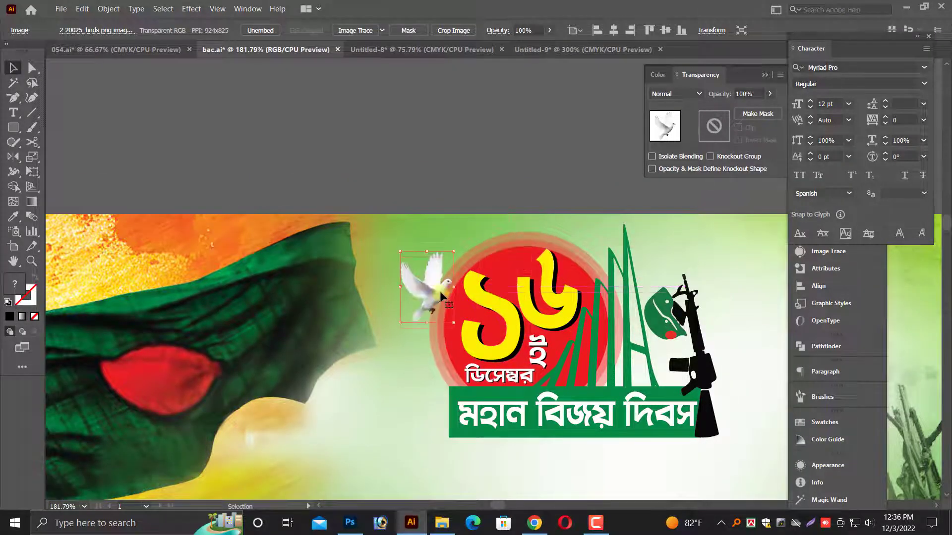
click(457, 205)
key(ctrl+1)
Step: Add dove copies above the flag and arrange them into a flock of three
mouse_move(300, 277)
mouse_down()
mouse_move(208, 285)
mouse_move(278, 268)
mouse_move(248, 250)
mouse_move(270, 227)
mouse_move(346, 203)
mouse_move(321, 234)
mouse_up()
scroll(213, 285, up, 5)
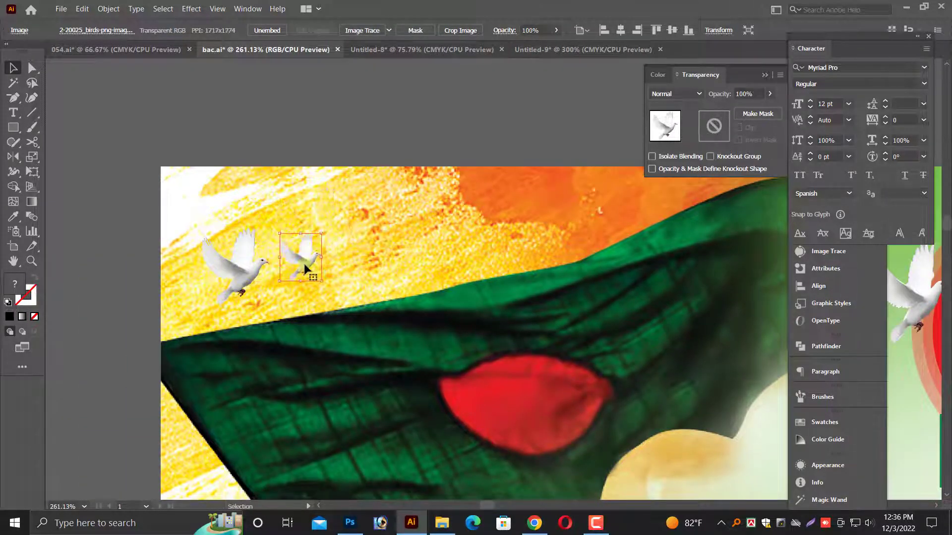
drag(283, 311, 281, 314)
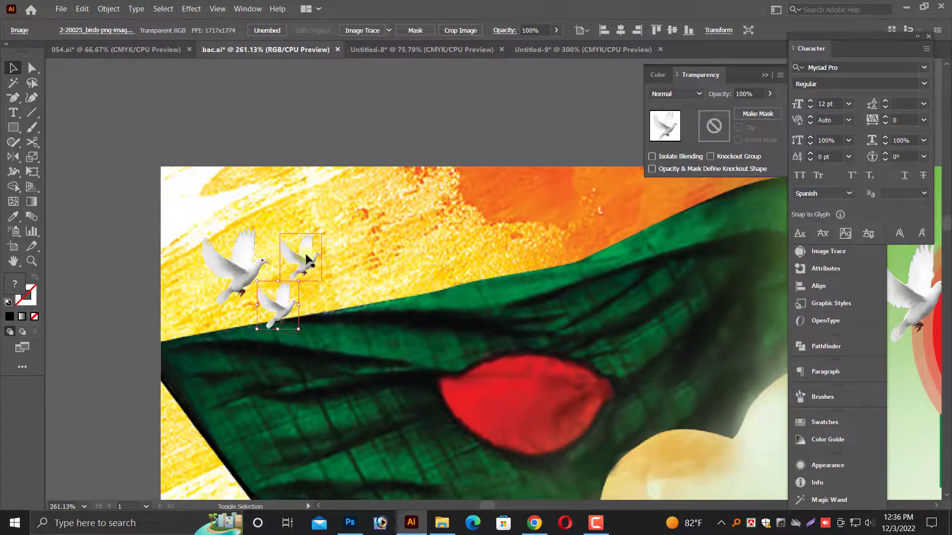
shift+click(244, 257)
drag(245, 258, 235, 230)
drag(272, 297, 268, 275)
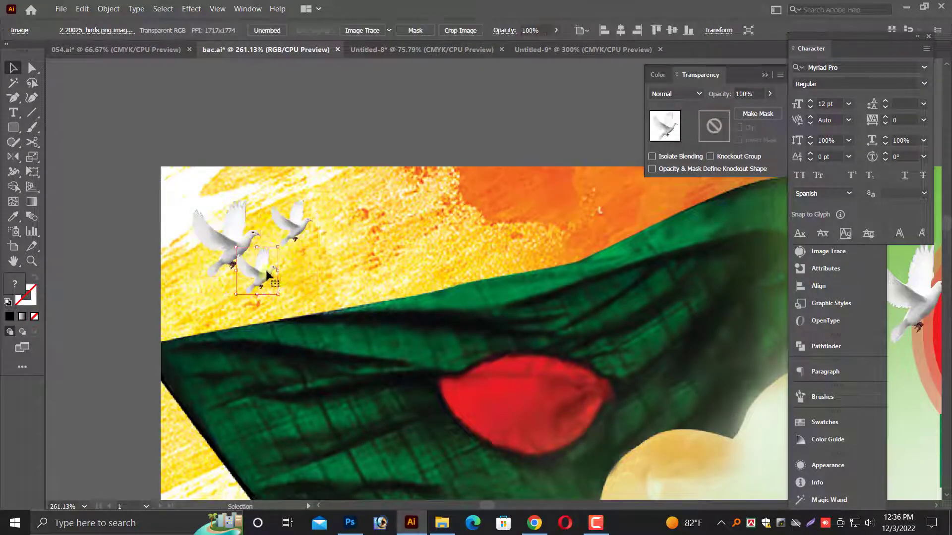
click(326, 159)
key(ctrl+minus)
key(ctrl+minus)
key(ctrl+minus)
Step: Zoom out and locate the white monument artwork beside the banner
scroll(224, 185, right, 5)
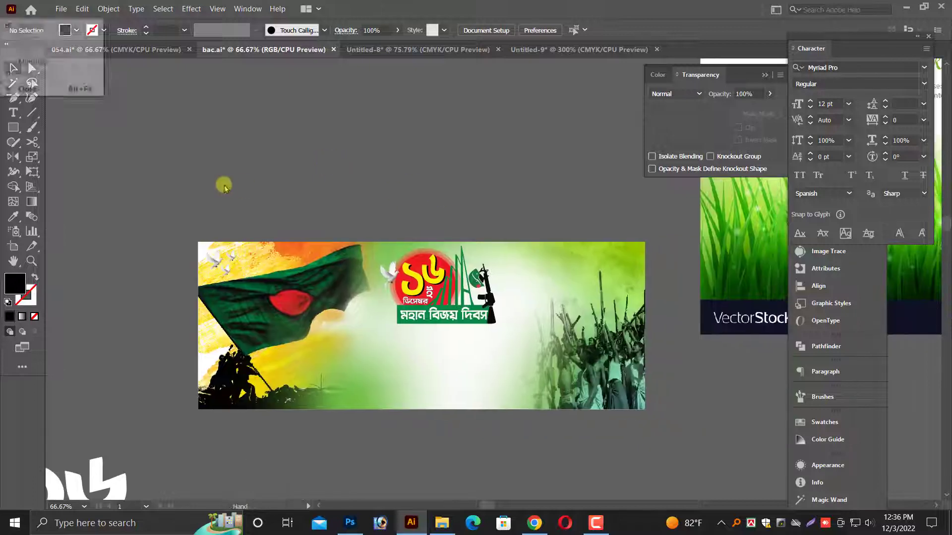
scroll(324, 325, down, 1)
key(ctrl+minus)
key(ctrl+minus)
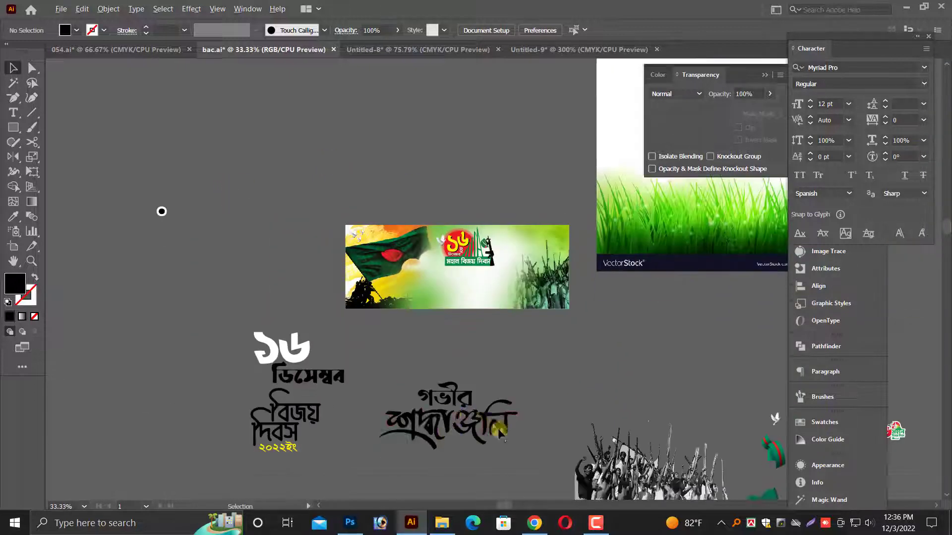
scroll(478, 331, right, 5)
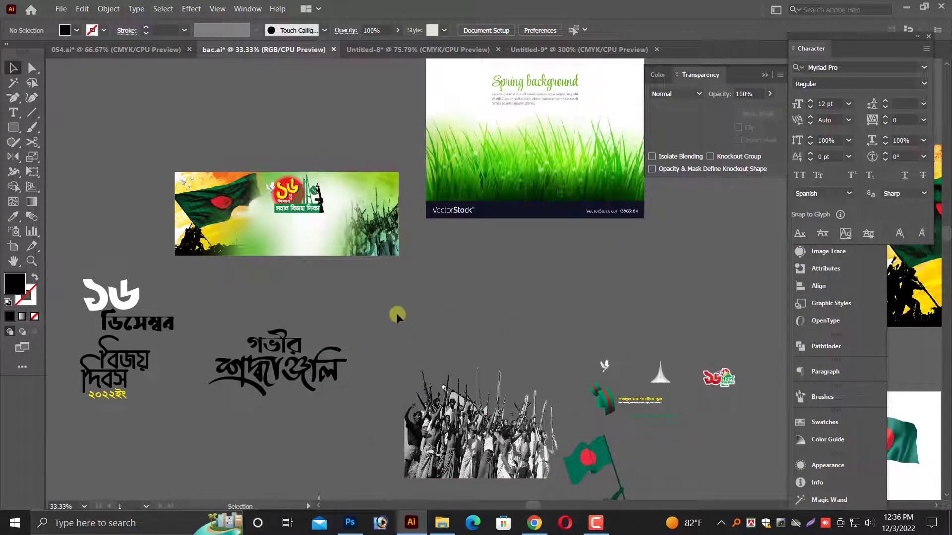
drag(670, 427, 599, 362)
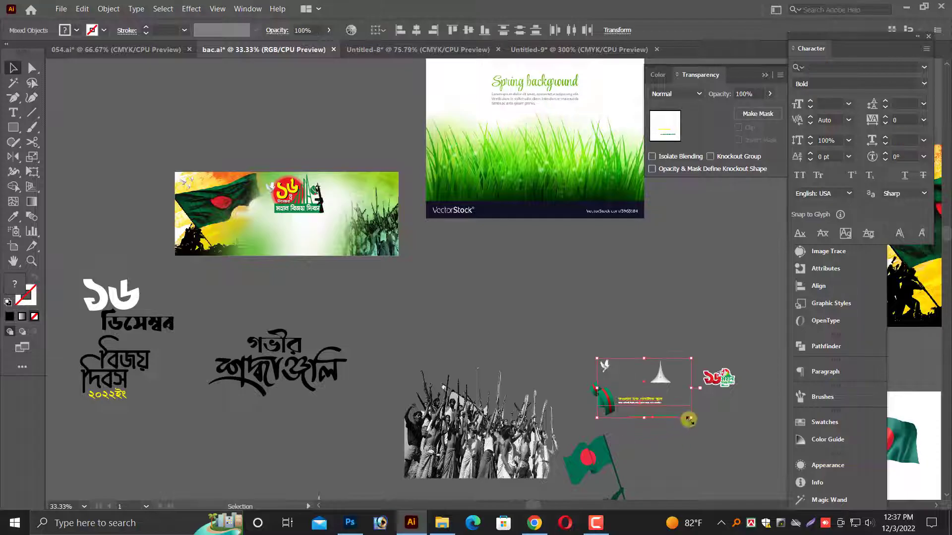
click(673, 341)
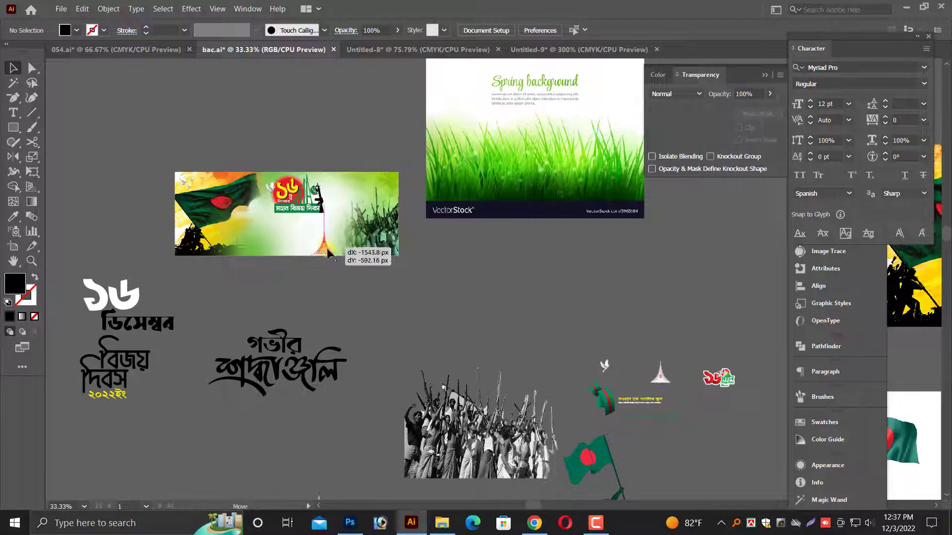
Step: Move the monument into the banner below the badge and enlarge it
scroll(327, 254, up, 5)
drag(329, 253, 325, 170)
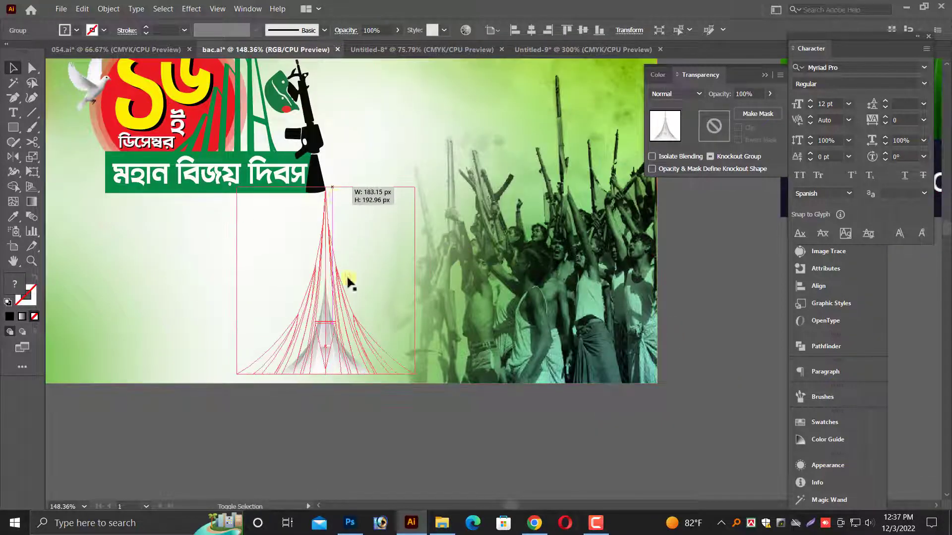
drag(339, 374, 359, 403)
click(380, 422)
key(ctrl+1)
scroll(380, 421, down, 2)
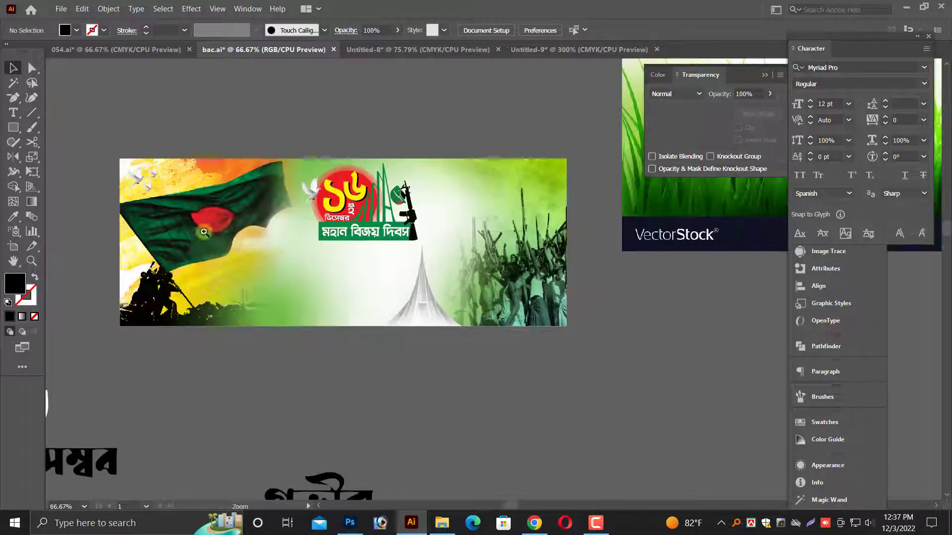
scroll(515, 365, up, 4)
Step: Set the monument's blend mode to Darken so it merges with the background
click(516, 365)
click(675, 94)
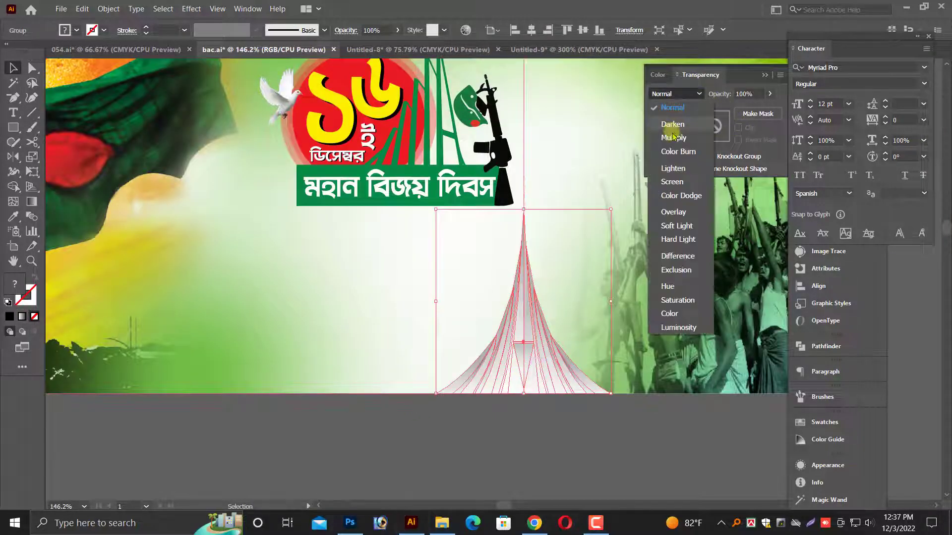
click(669, 149)
click(561, 453)
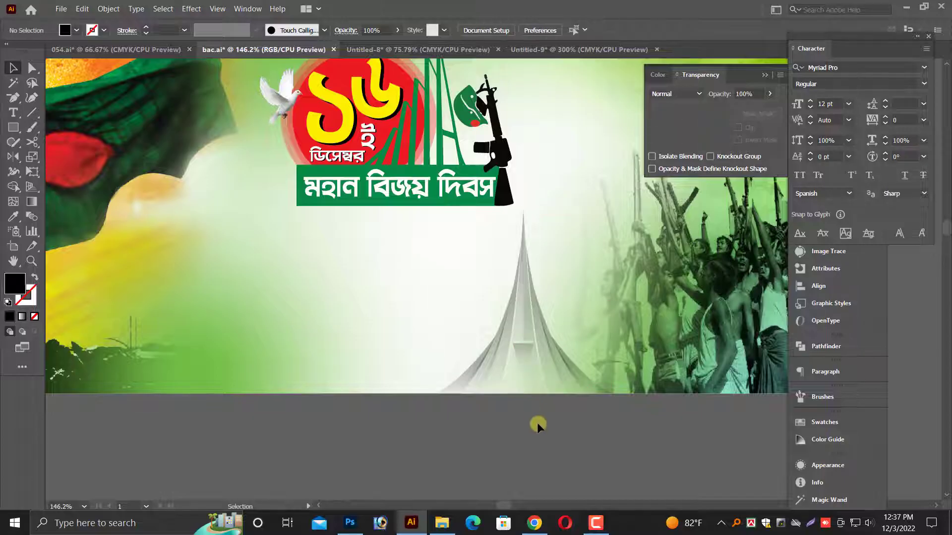
scroll(537, 421, down, 3)
scroll(593, 389, right, 5)
Step: Check the 16 December logo, flag group and school-name text by selecting each in turn
scroll(453, 389, down, 1)
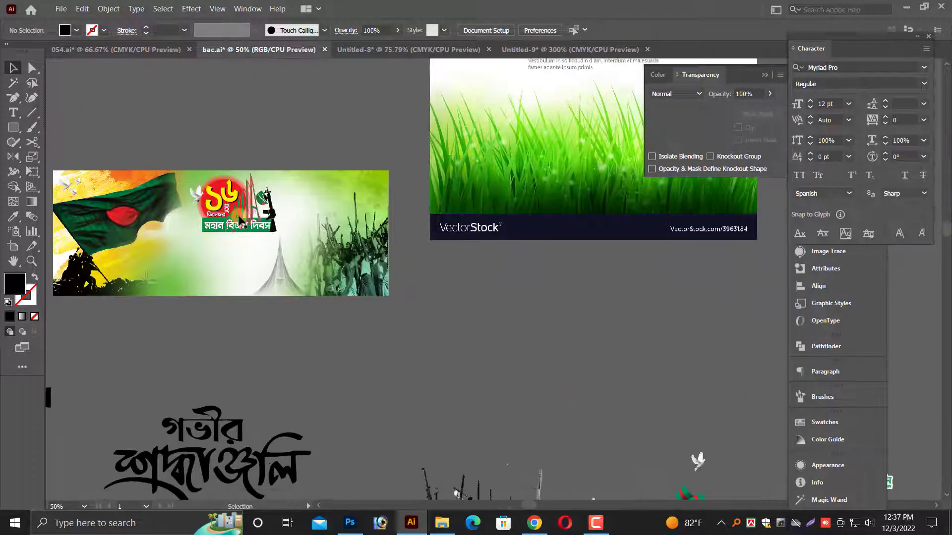
click(233, 208)
click(325, 333)
scroll(509, 335, down, 1)
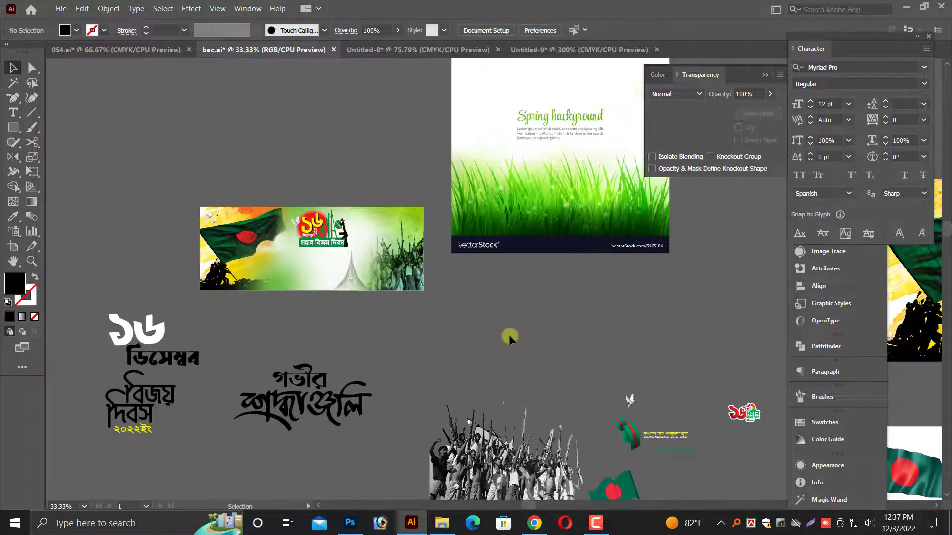
scroll(679, 380, right, 2)
click(586, 406)
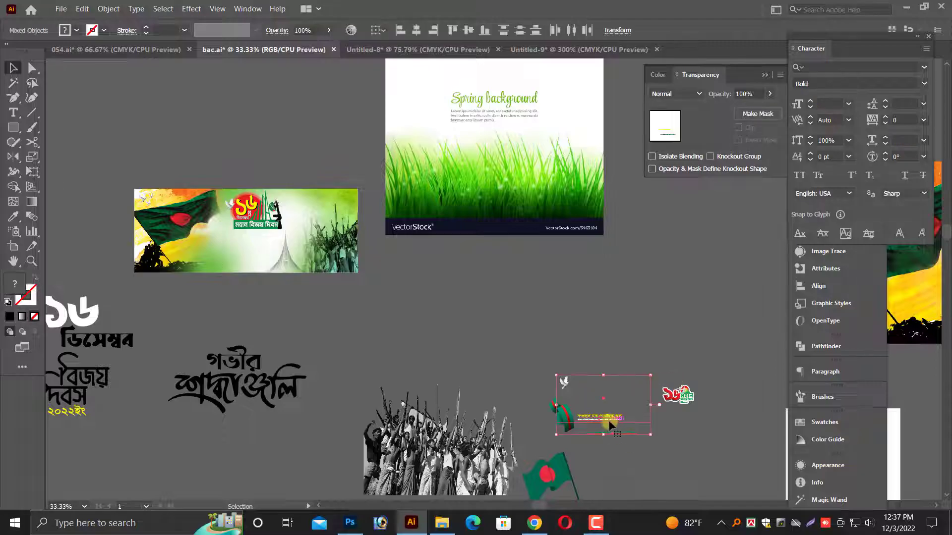
click(618, 440)
click(611, 418)
click(618, 387)
click(615, 410)
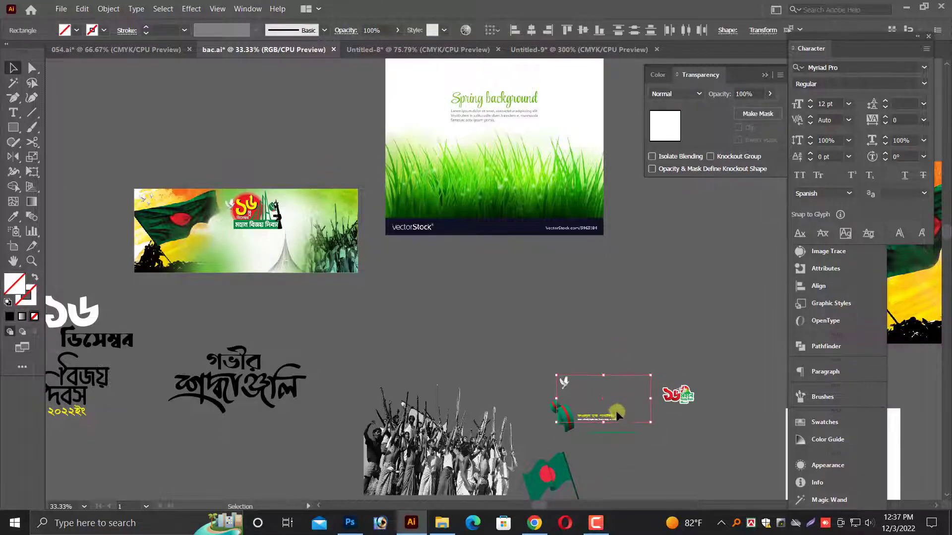
click(608, 396)
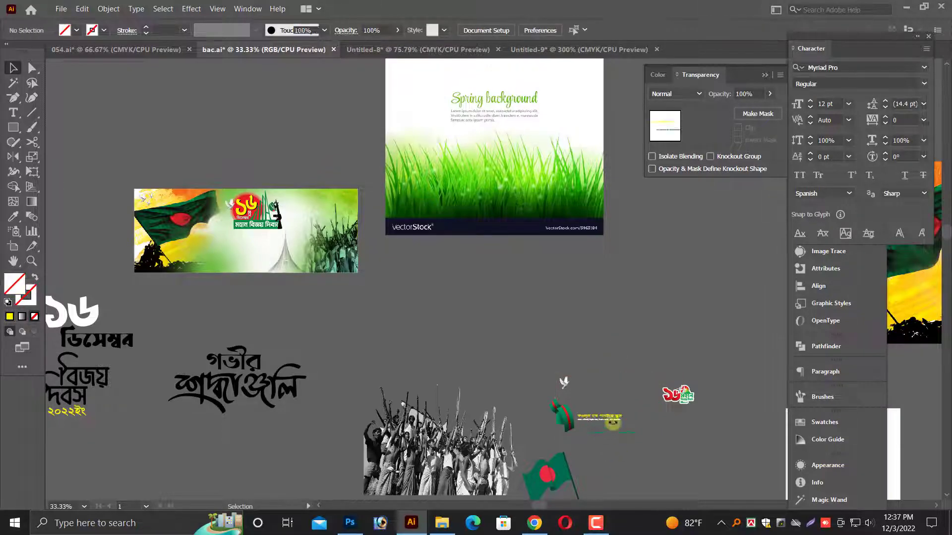
click(613, 422)
Step: Shrink the গভীর শ্রদ্ধাঞ্জলি lettering group and move it onto the banner
scroll(313, 390, up, 5)
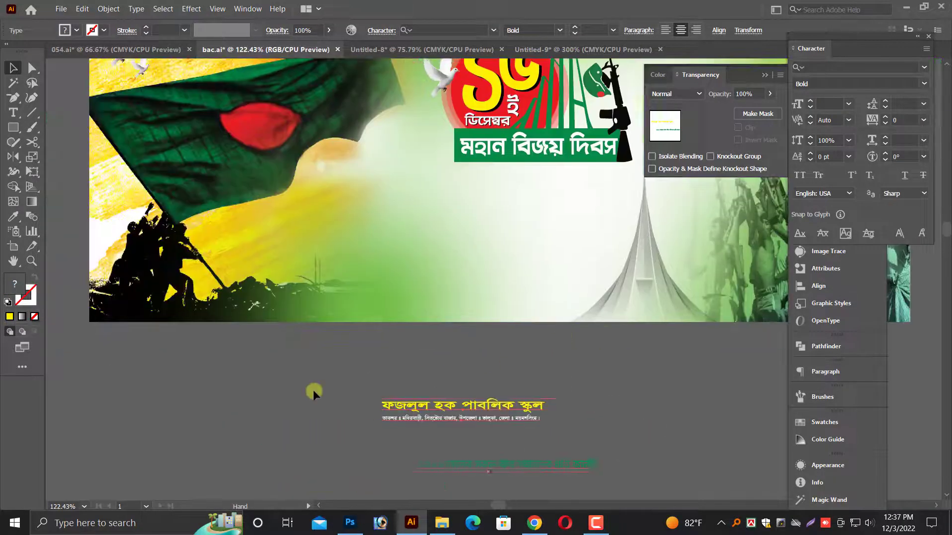
scroll(314, 389, down, 2)
scroll(307, 391, down, 2)
scroll(415, 393, down, 3)
click(563, 400)
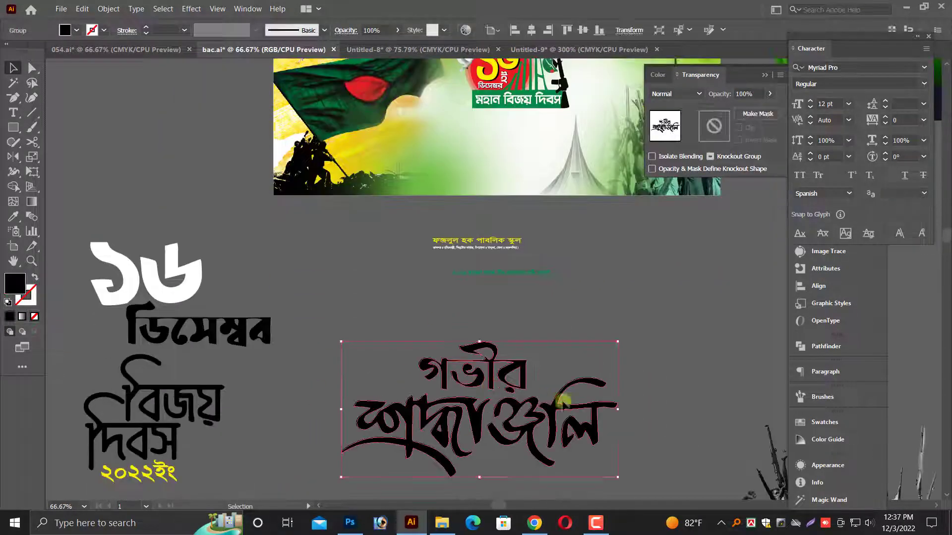
mouse_move(618, 409)
mouse_down()
mouse_move(543, 408)
mouse_move(484, 141)
mouse_up()
Step: Colour the lettering red using CMYK mixing in the Color panel
key(ctrl+plus)
key(ctrl+plus)
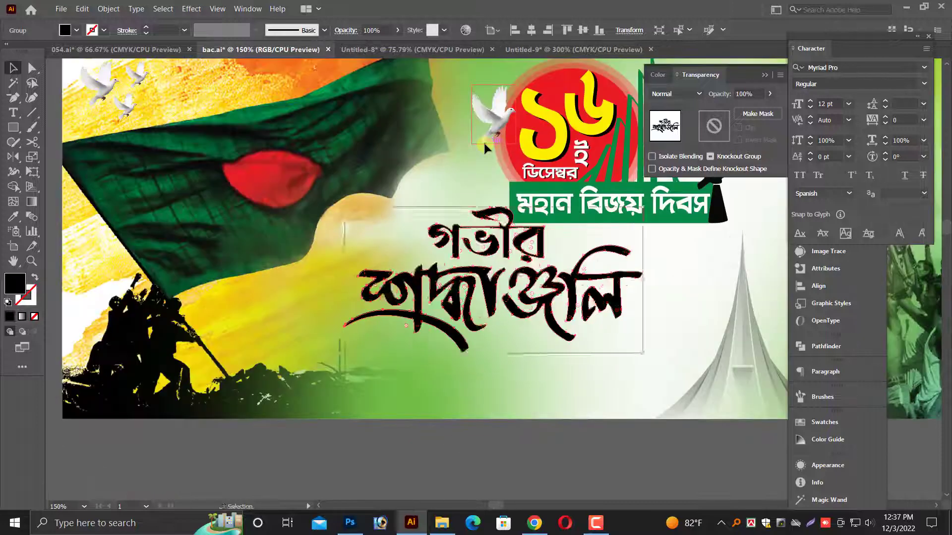
scroll(483, 141, up, 3)
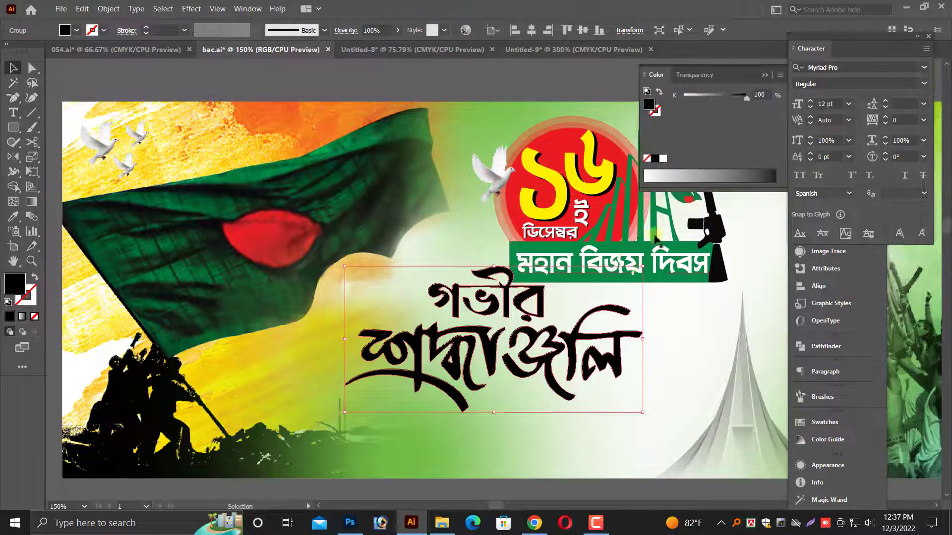
click(780, 76)
click(813, 129)
click(747, 110)
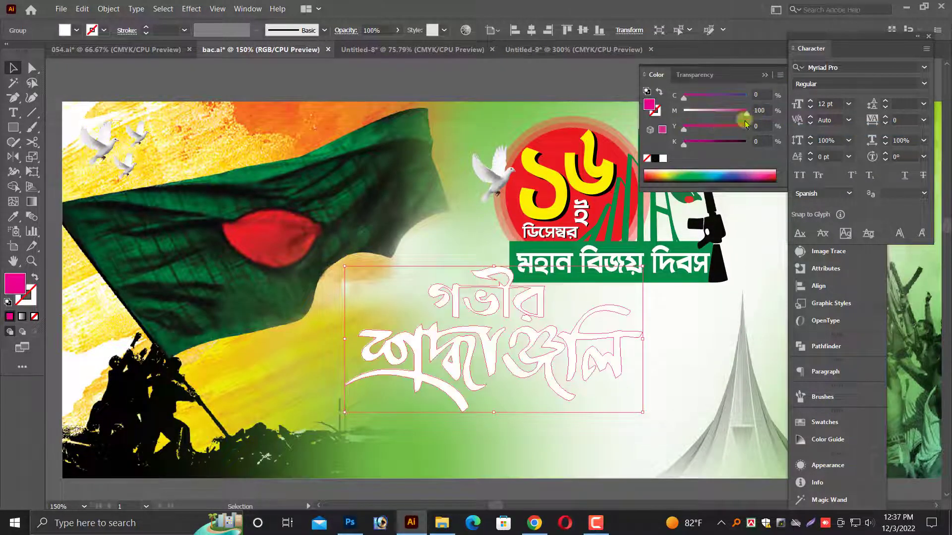
Step: Shrink the red lettering and centre it below the Victory Day logo
scroll(648, 312, down, 1)
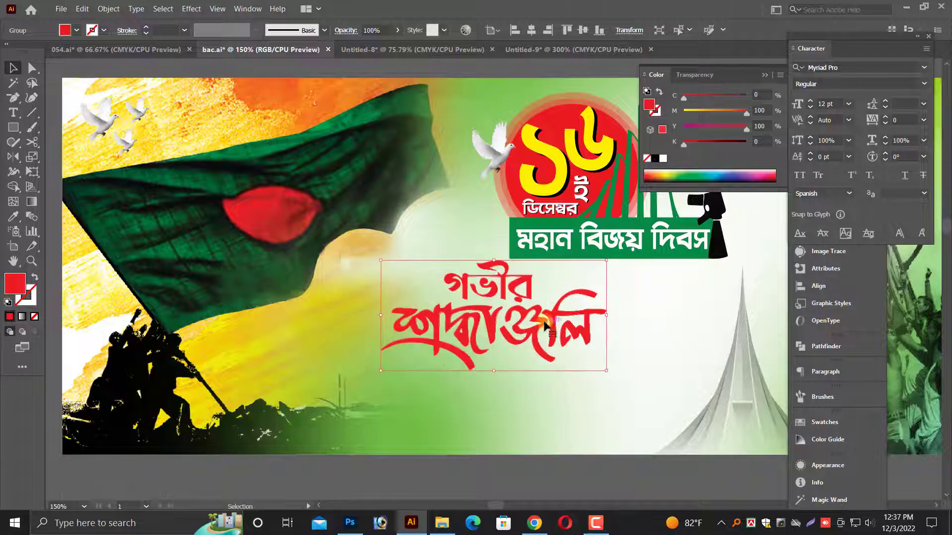
drag(626, 314, 620, 377)
drag(545, 322, 593, 343)
drag(429, 340, 436, 339)
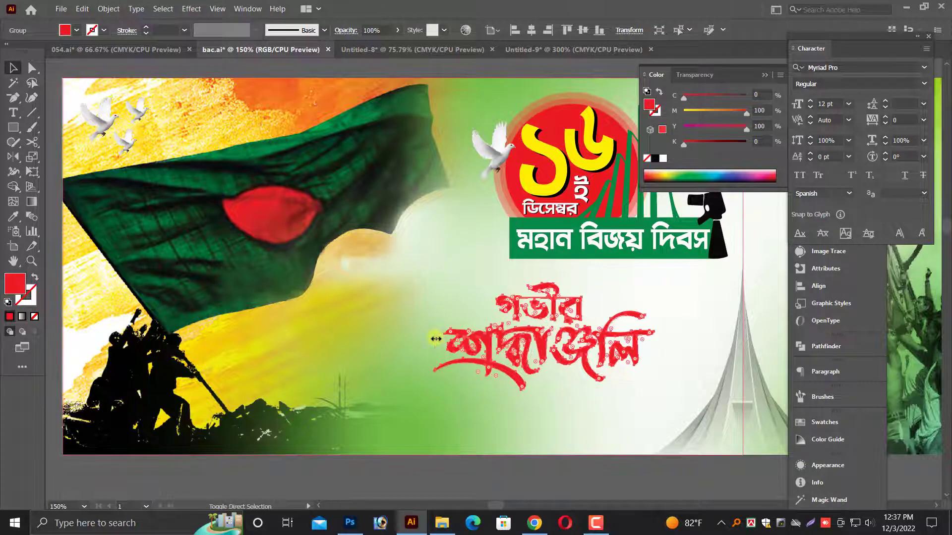
scroll(645, 325, down, 1)
scroll(645, 325, down, 3)
click(542, 449)
Step: Move the green ১৯৭১ tribute line onto the banner above the red title
scroll(542, 450, down, 3)
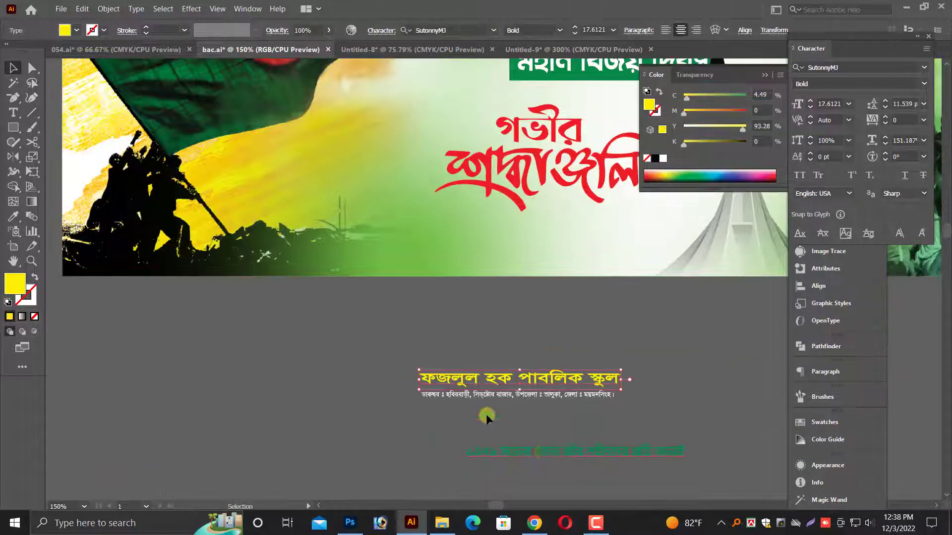
drag(544, 449, 544, 286)
scroll(543, 365, up, 3)
scroll(607, 426, up, 4)
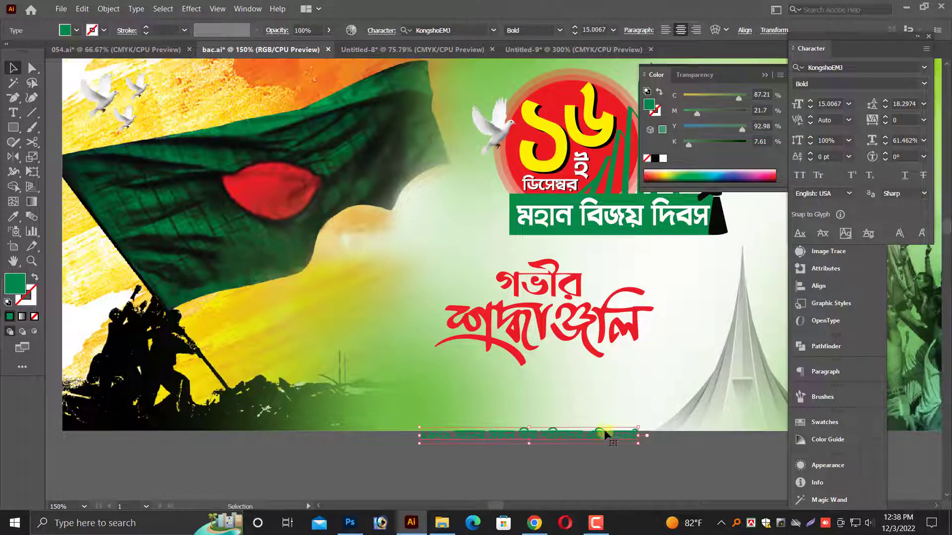
drag(608, 431, 614, 264)
scroll(613, 264, up, 2)
scroll(493, 291, down, 2)
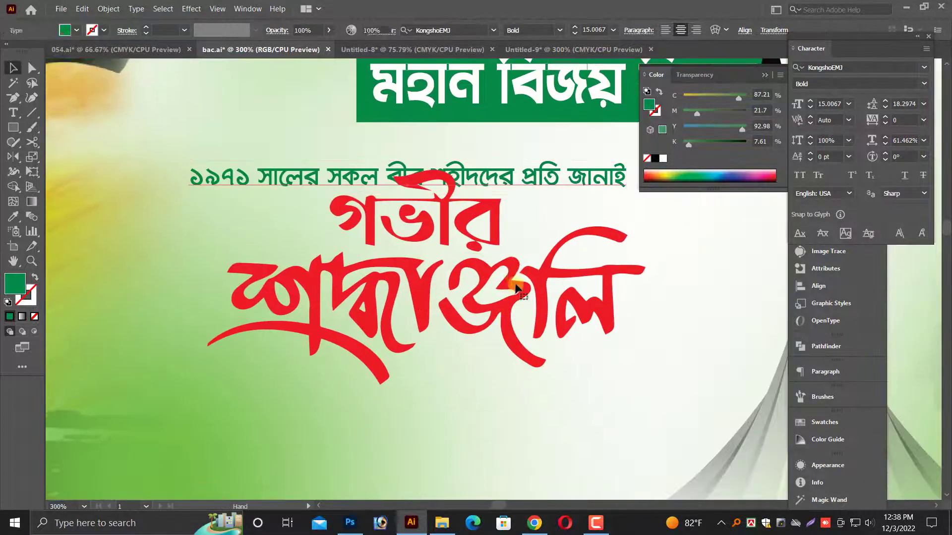
Step: Enlarge the red title and the ১৯৭১ line, nudging the line into place
click(520, 298)
drag(580, 404, 653, 421)
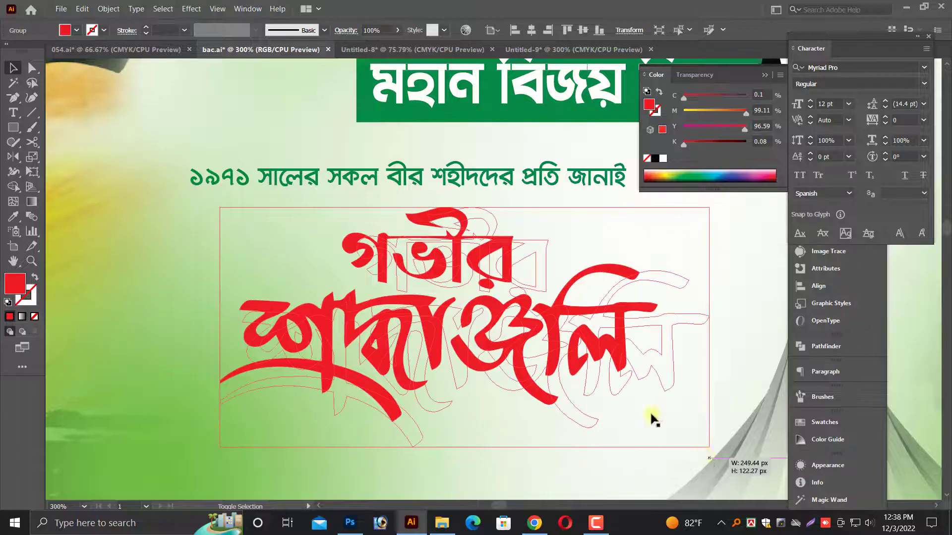
scroll(563, 270, down, 1)
click(634, 266)
scroll(635, 266, down, 2)
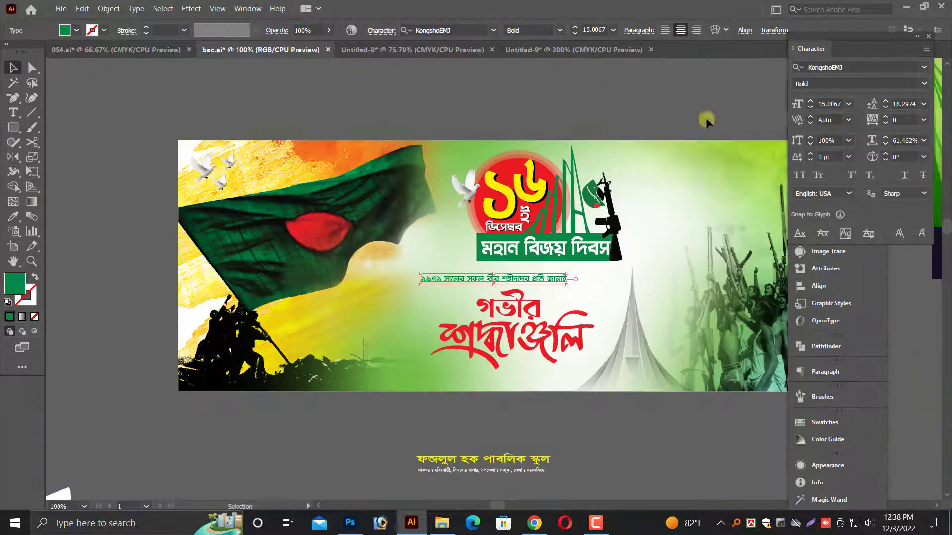
scroll(608, 207, up, 3)
key(ctrl+shift+a)
click(529, 345)
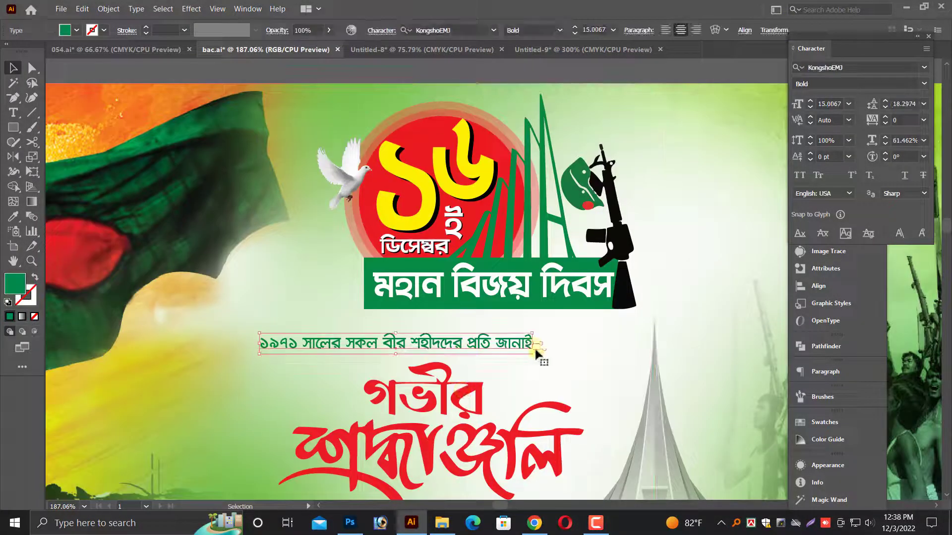
drag(533, 344, 636, 344)
drag(303, 344, 259, 340)
Step: Make the ১৯৭১ line dark blue with the Color panel's magenta slider
key(F6)
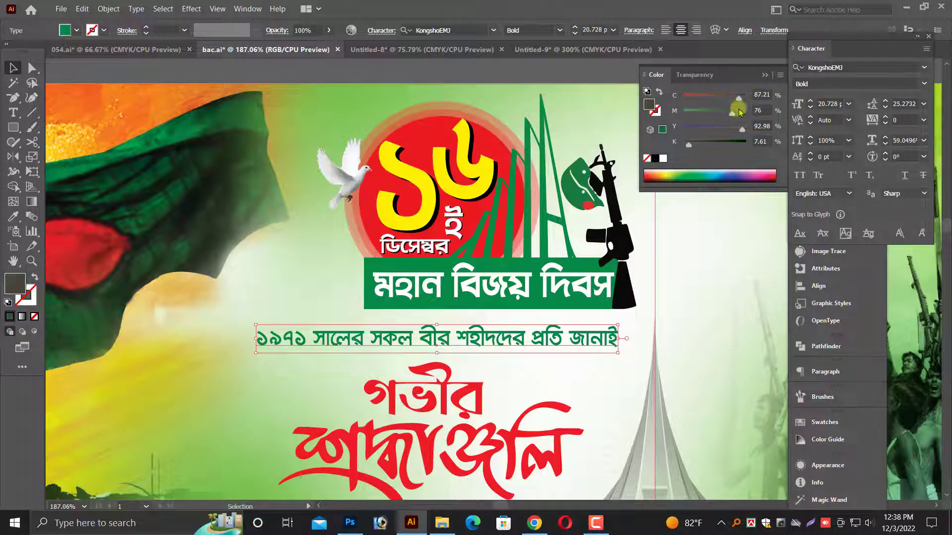
drag(722, 109, 689, 132)
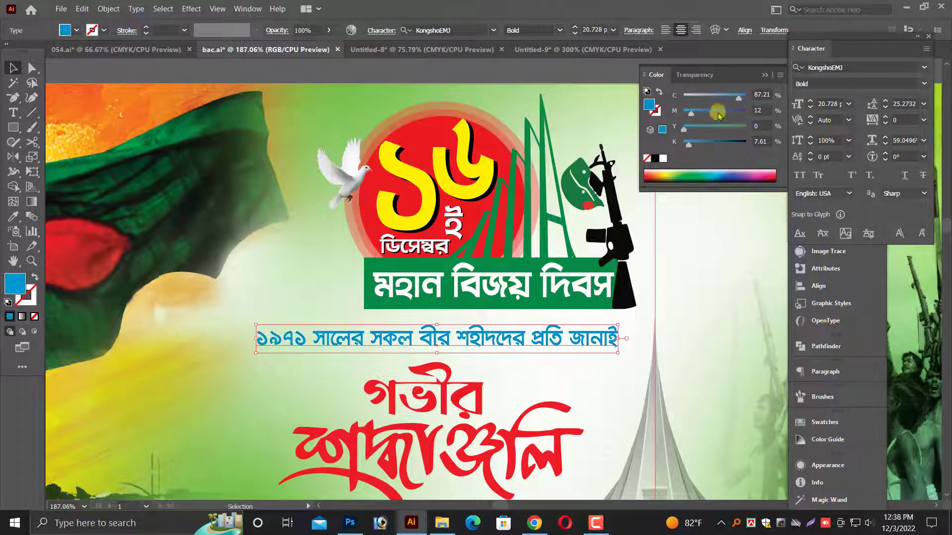
click(746, 111)
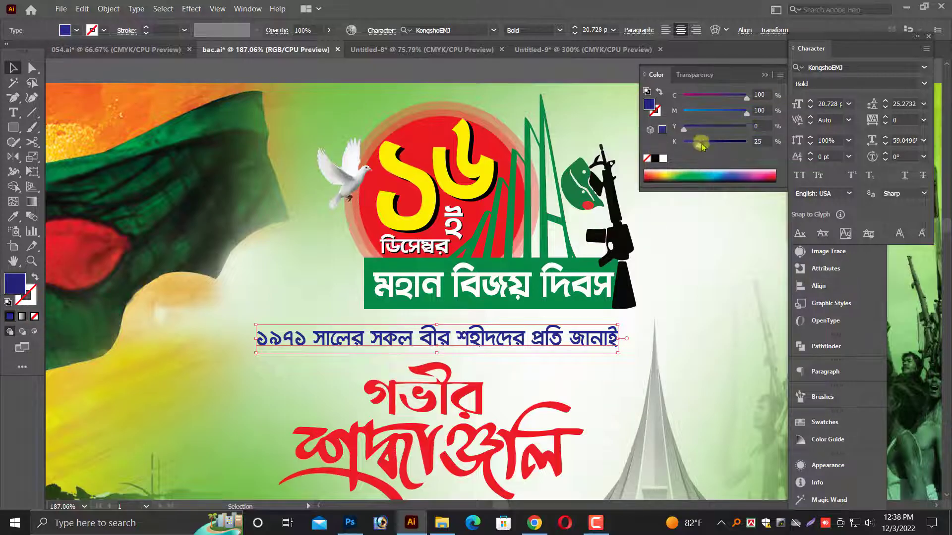
scroll(520, 338, down, 2)
click(491, 350)
Step: Move the school-name text onto the bottom of the banner and make it black
drag(469, 348, 482, 349)
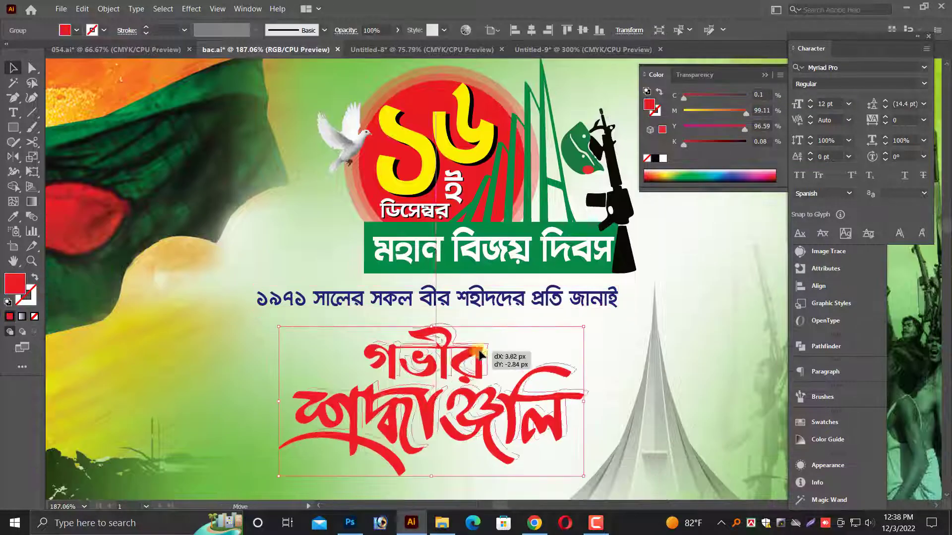
scroll(481, 349, down, 2)
key(ctrl+1)
scroll(481, 343, down, 1)
click(480, 388)
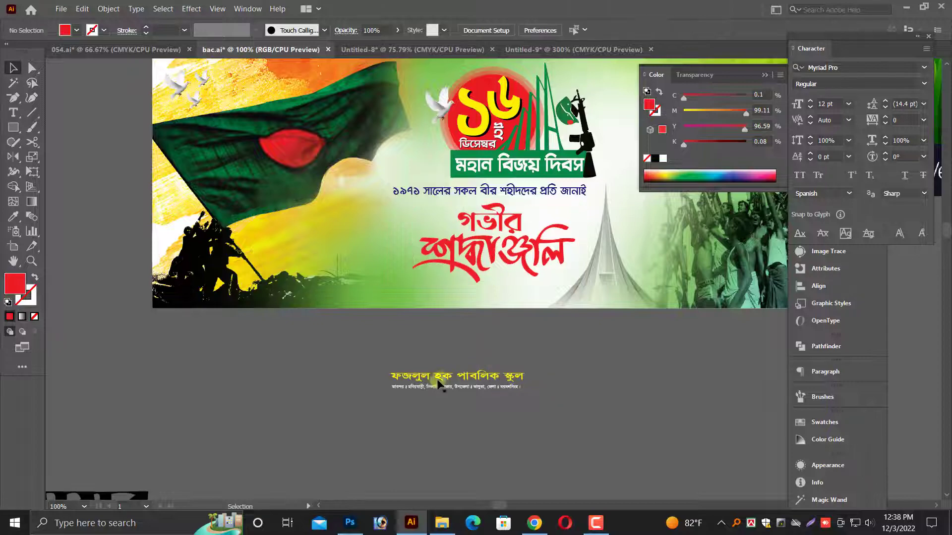
drag(499, 290, 501, 291)
key(ctrl+equal)
key(ctrl+equal)
key(ctrl+equal)
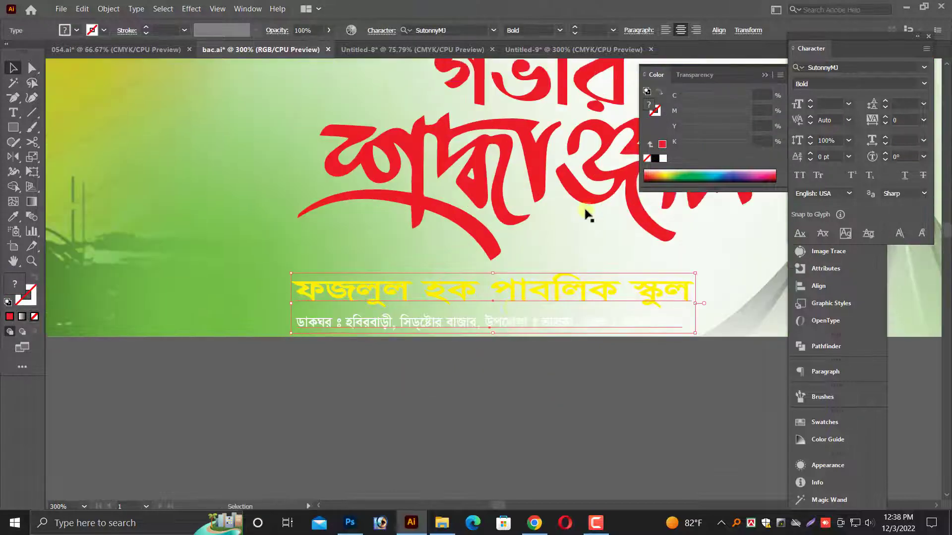
scroll(584, 212, up, 1)
key(d)
Step: Nudge the red title lettering up slightly on the banner
scroll(513, 394, down, 2)
scroll(513, 394, down, 2)
click(512, 394)
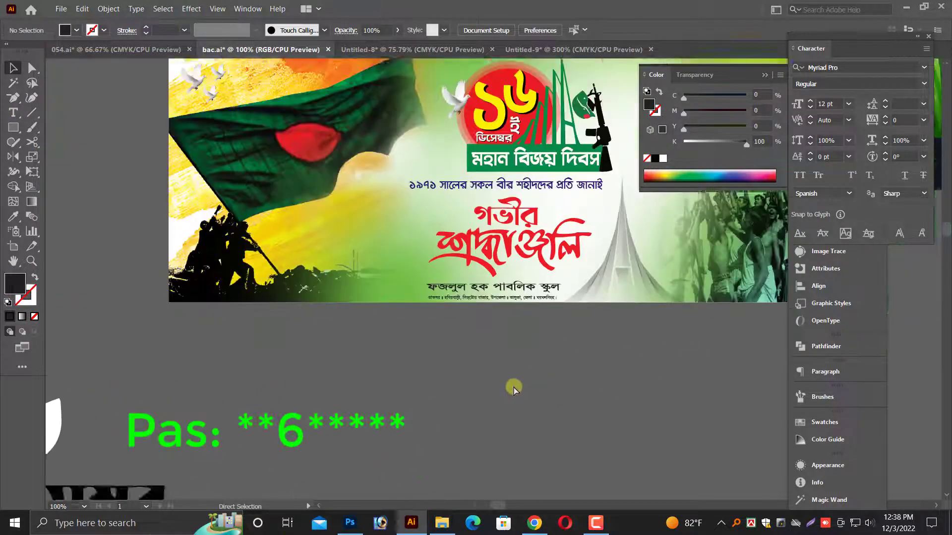
scroll(511, 312, up, 3)
scroll(509, 310, up, 1)
click(478, 266)
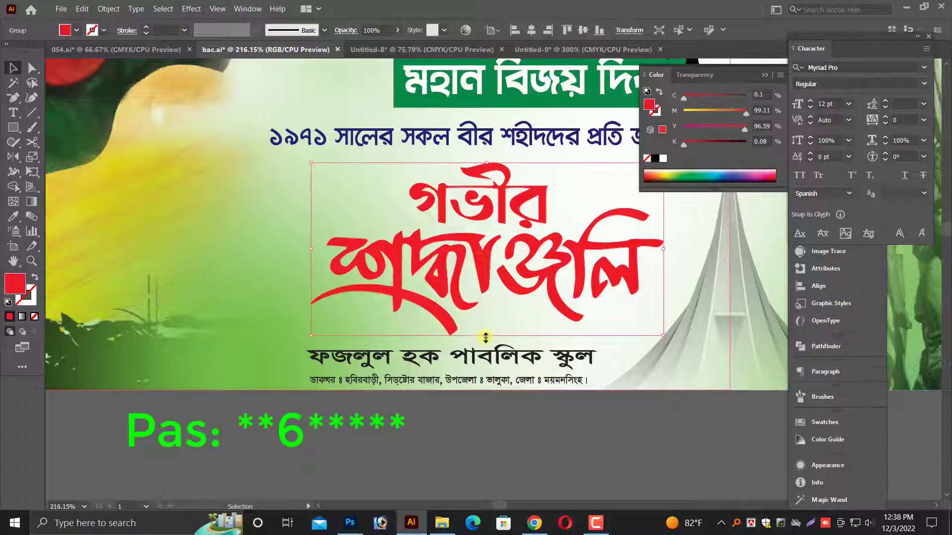
drag(486, 335, 485, 324)
scroll(545, 387, up, 5)
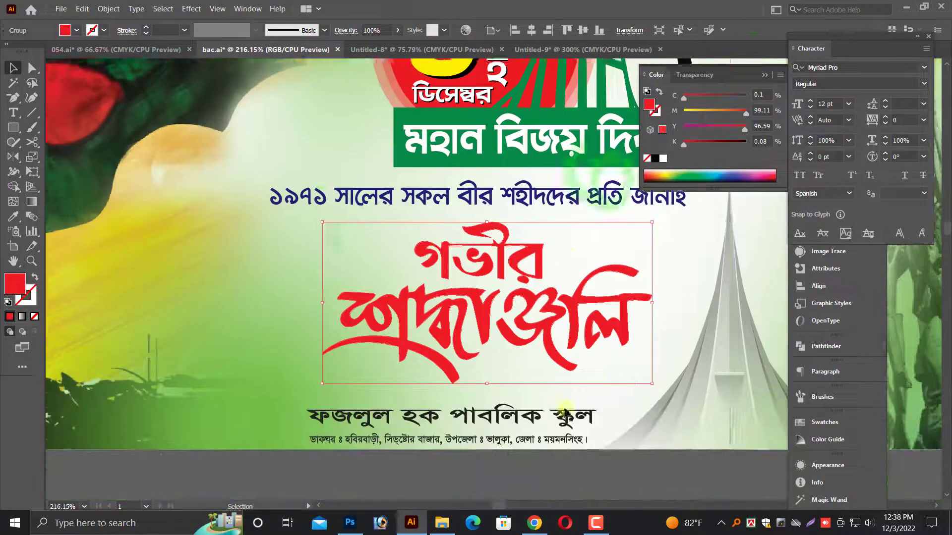
Step: Select the school-name text and zoom out to view the whole banner
click(322, 414)
scroll(436, 422, up, 3)
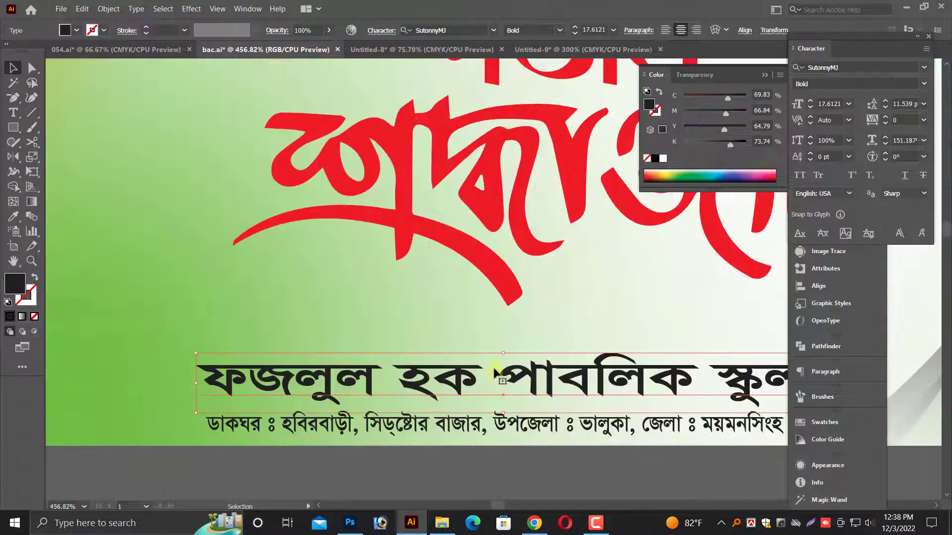
scroll(516, 367, down, 2)
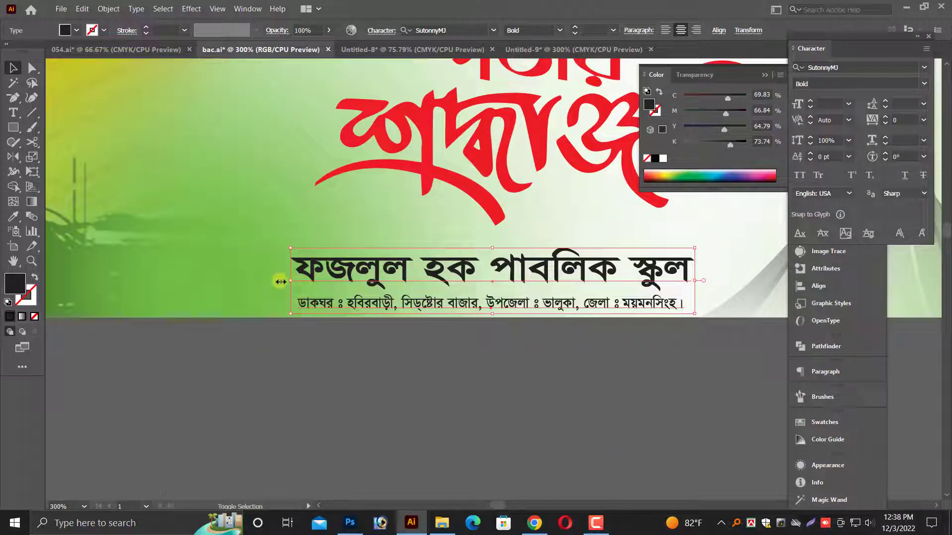
click(324, 342)
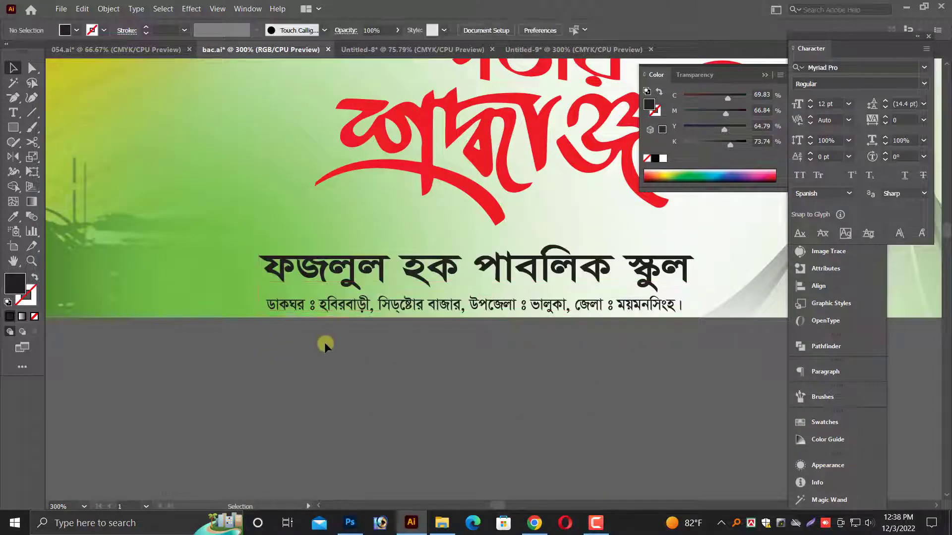
scroll(324, 342, down, 3)
drag(324, 342, 355, 426)
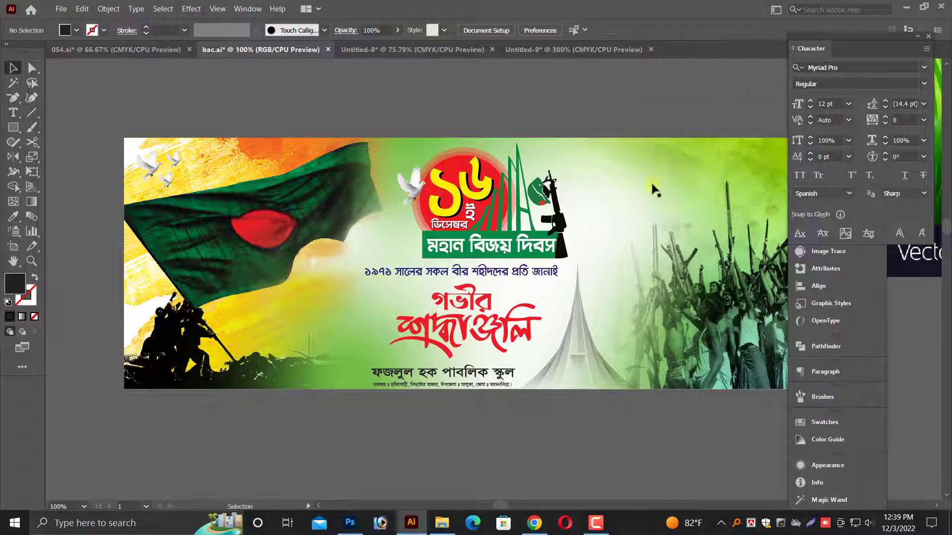
scroll(612, 194, down, 1)
scroll(411, 339, up, 1)
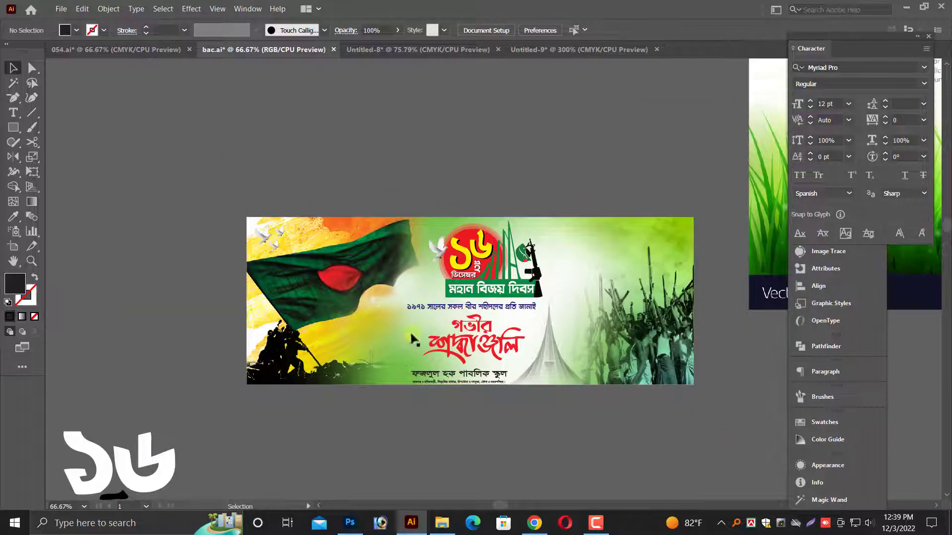
Step: Set the school name's fill to magenta 100 so it turns purple
key(F6)
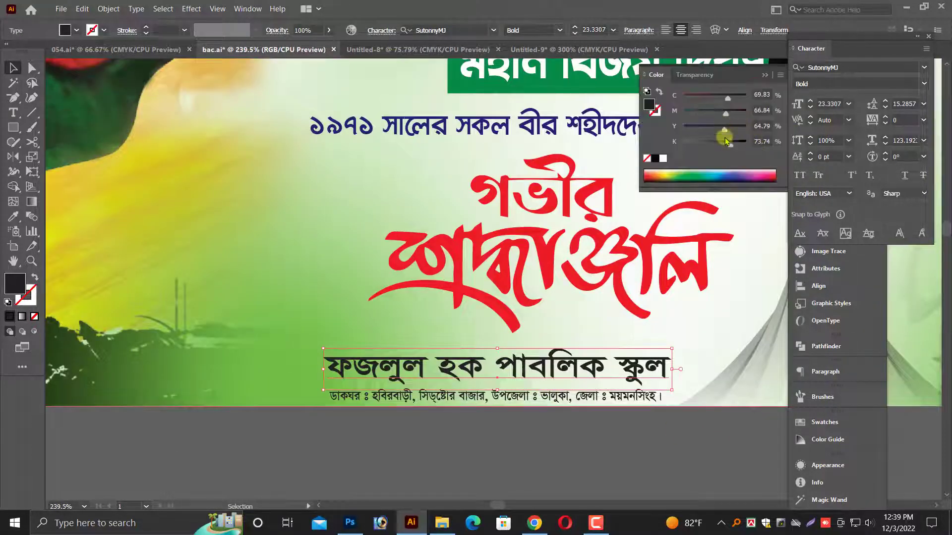
click(723, 141)
drag(728, 113, 747, 111)
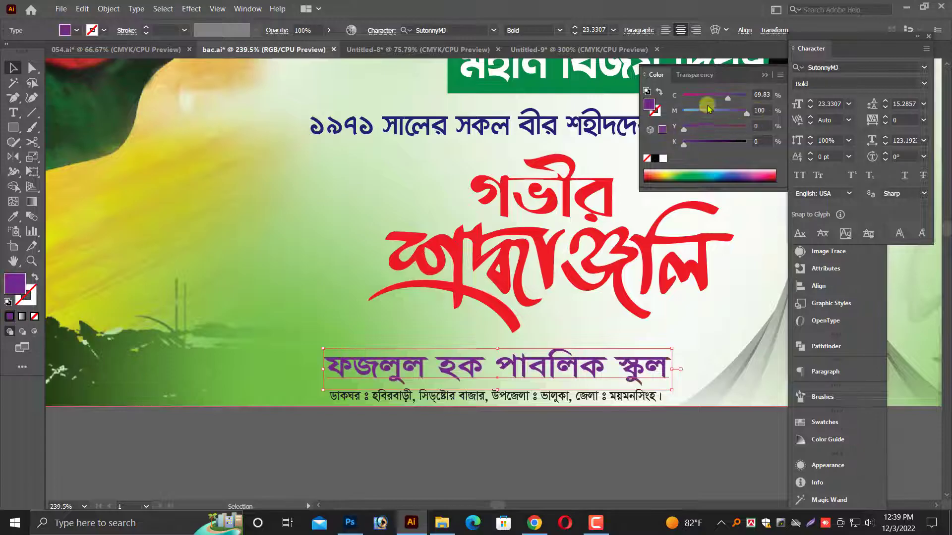
Step: Shift the address line right so it aligns beneath the school name
click(417, 307)
click(723, 406)
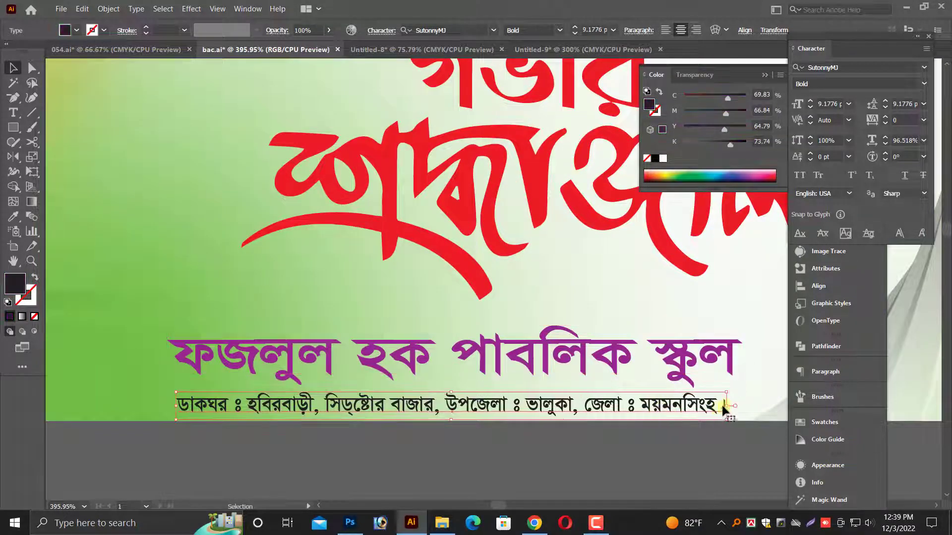
drag(733, 404, 695, 405)
shift+click(728, 374)
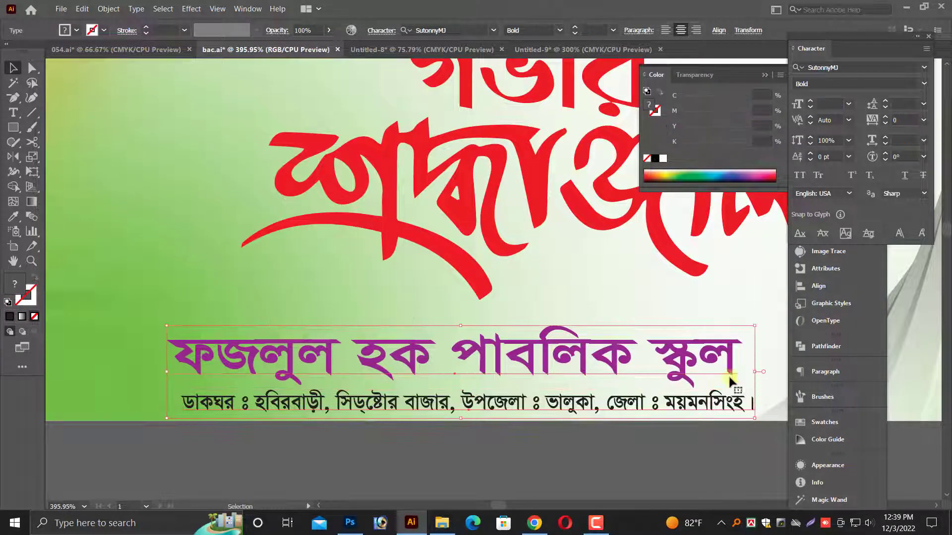
click(579, 445)
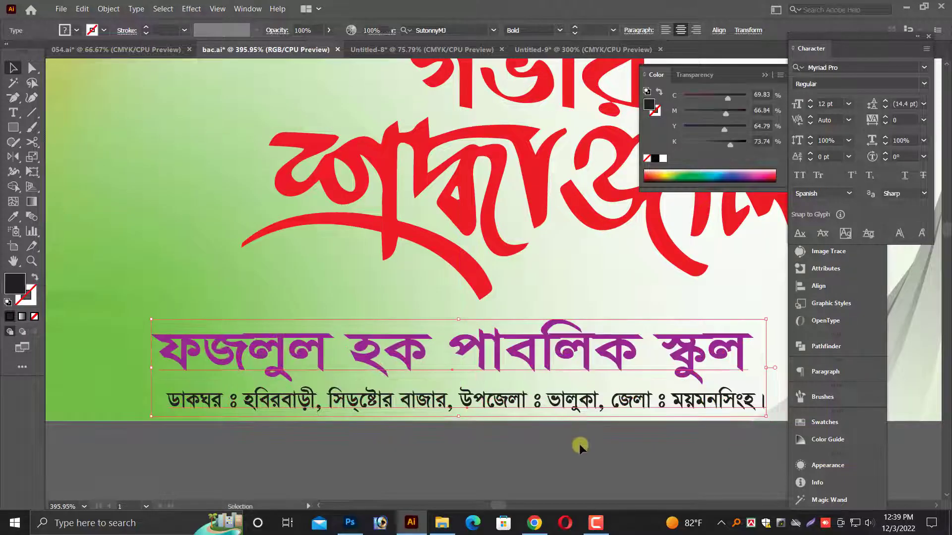
key(ctrl+1)
key(ctrl+minus)
click(757, 77)
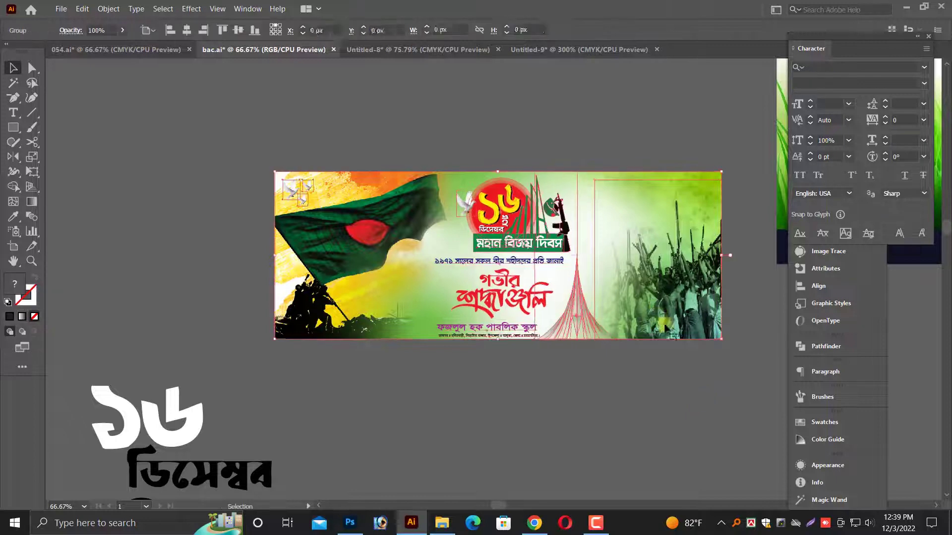
Step: Undo the last change, deselect, and zoom out to locate the Spring background grass image
key(ctrl+z)
click(622, 352)
key(ctrl+minus)
key(ctrl+minus)
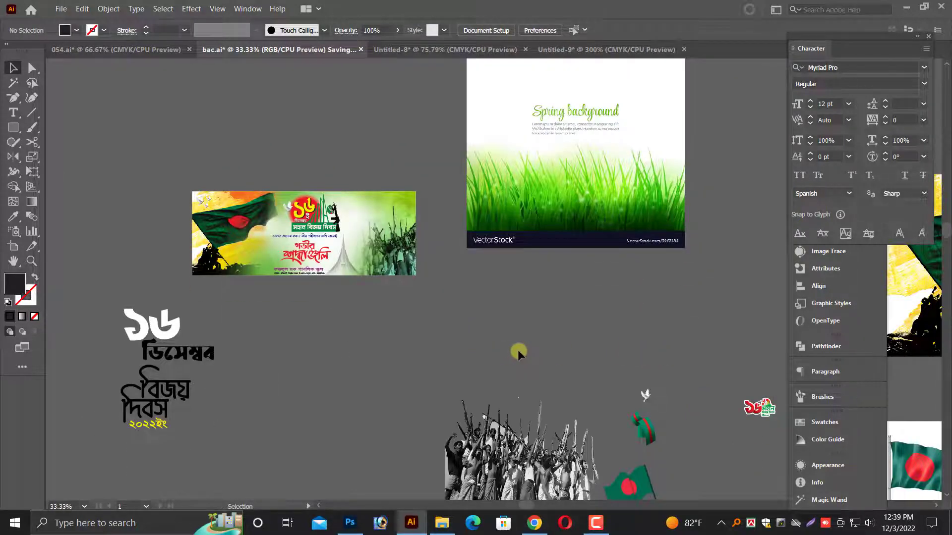
scroll(516, 350, down, 1)
scroll(513, 346, down, 1)
scroll(462, 302, right, 5)
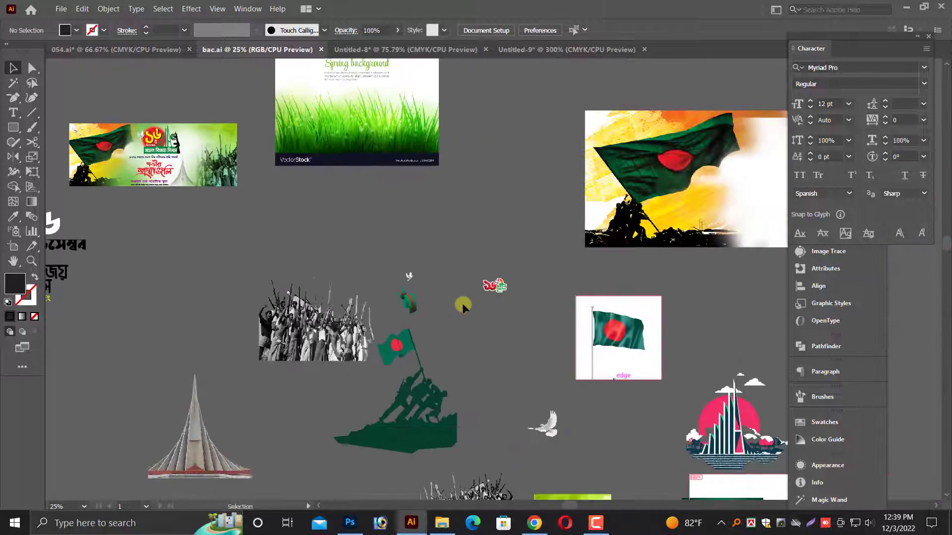
scroll(495, 312, down, 1)
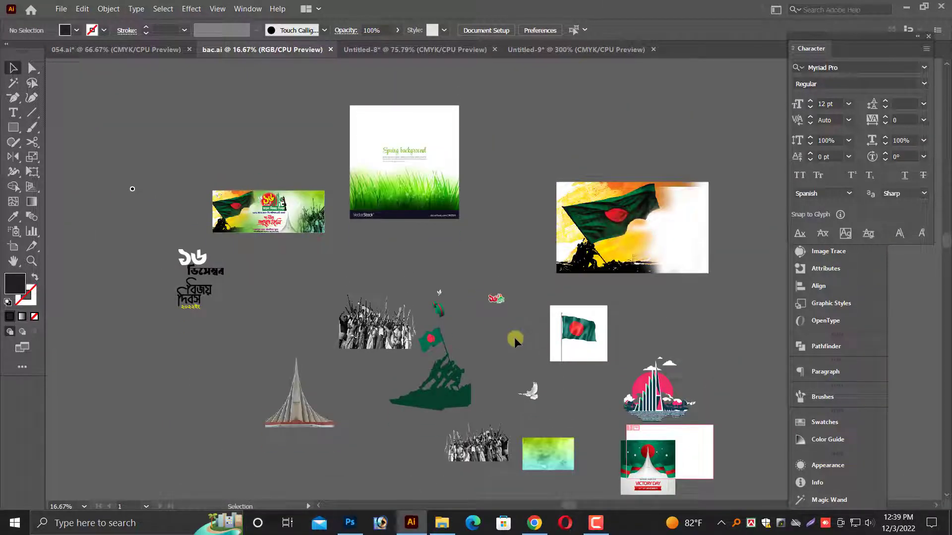
scroll(515, 338, down, 1)
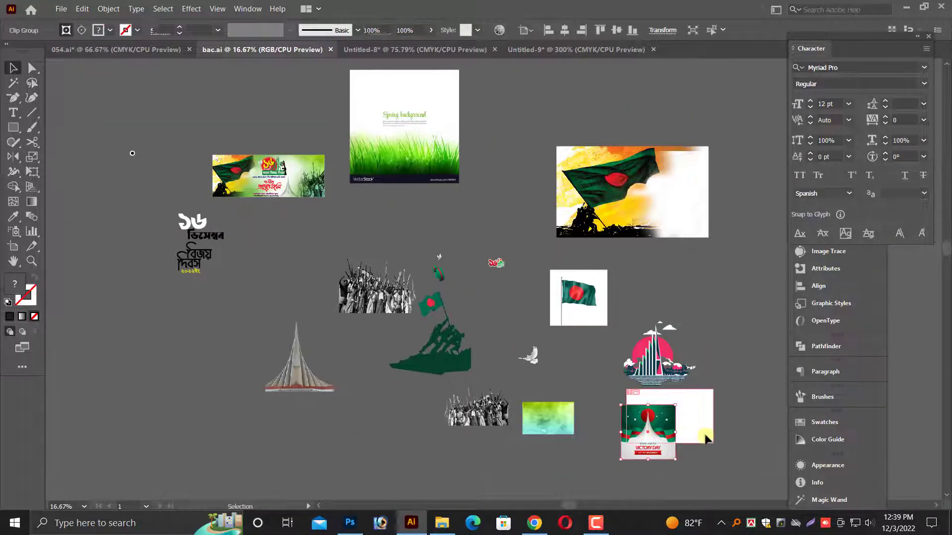
scroll(452, 319, up, 3)
scroll(235, 316, up, 2)
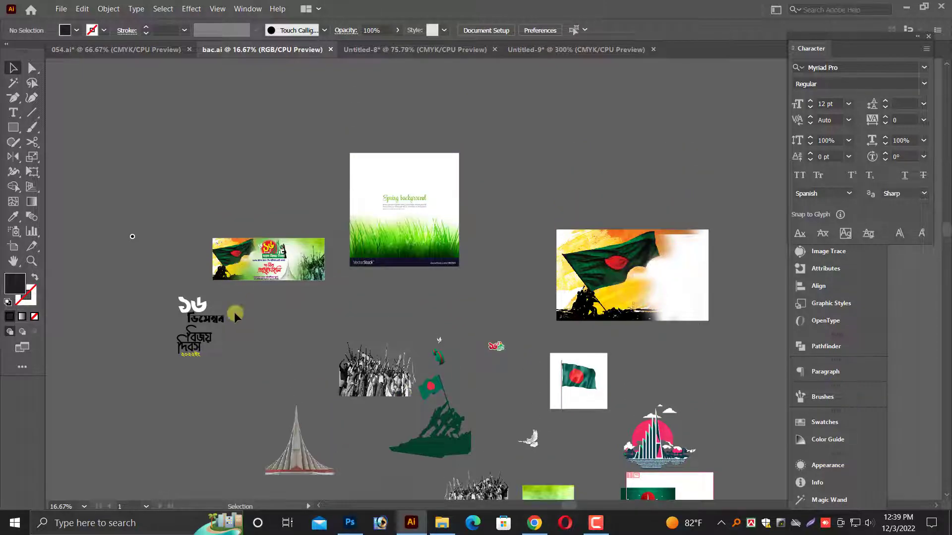
Step: Shrink the Spring background grass image to a thumbnail and place it below the banner
click(397, 244)
drag(459, 153, 377, 239)
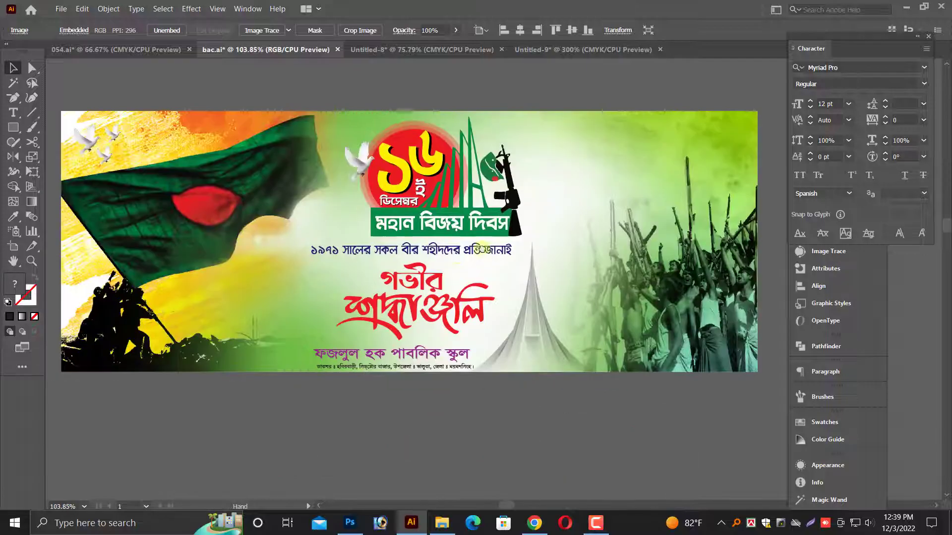
scroll(433, 346, up, 4)
drag(504, 399, 446, 340)
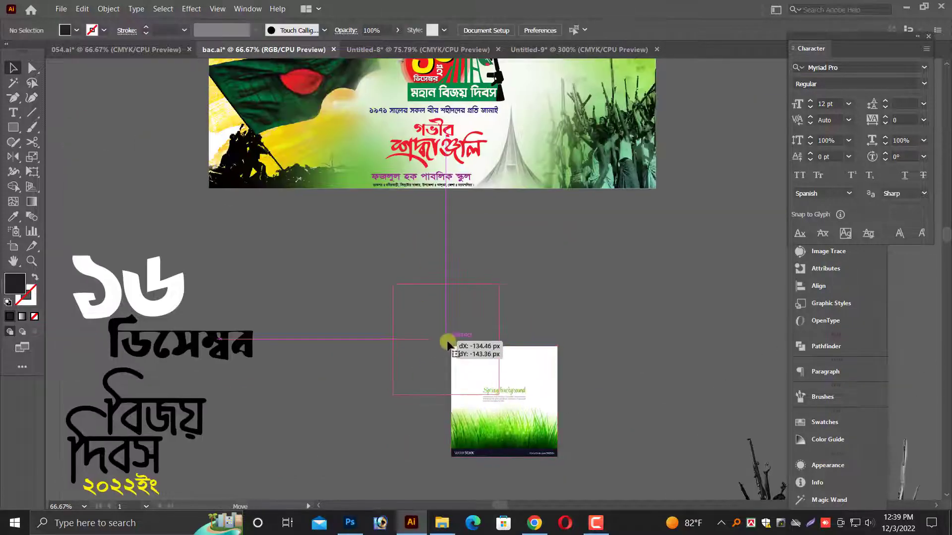
click(350, 523)
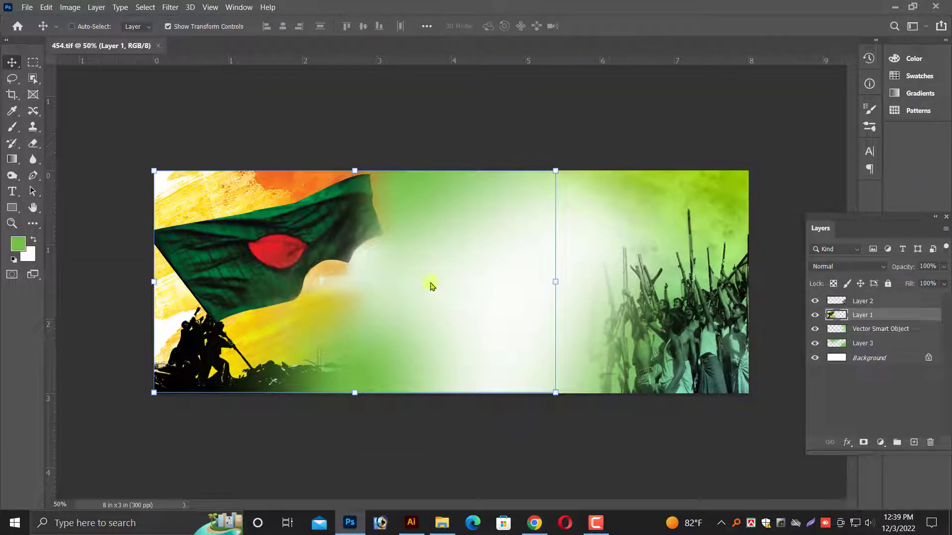
Step: Delete every layer except Background in 454.tif
key(Delete)
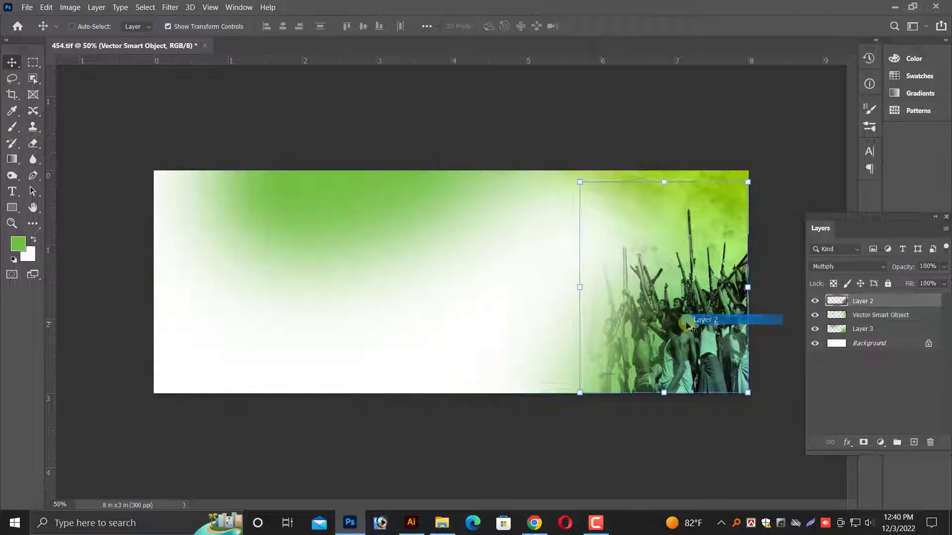
key(Delete)
right_click(658, 254)
click(689, 253)
key(Delete)
key(Delete)
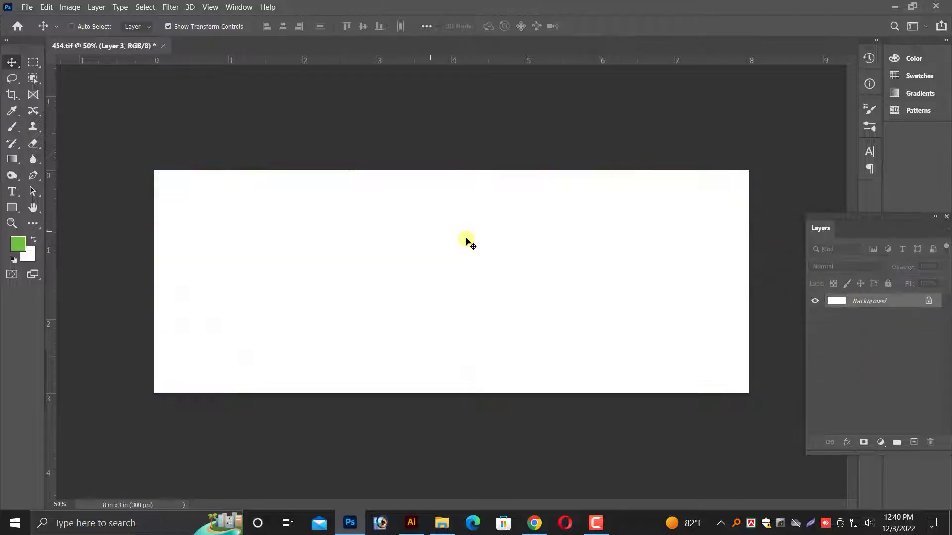
Step: Paste the grass image as a smart object and scale it along the banner's left edge
key(ctrl+v)
click(462, 121)
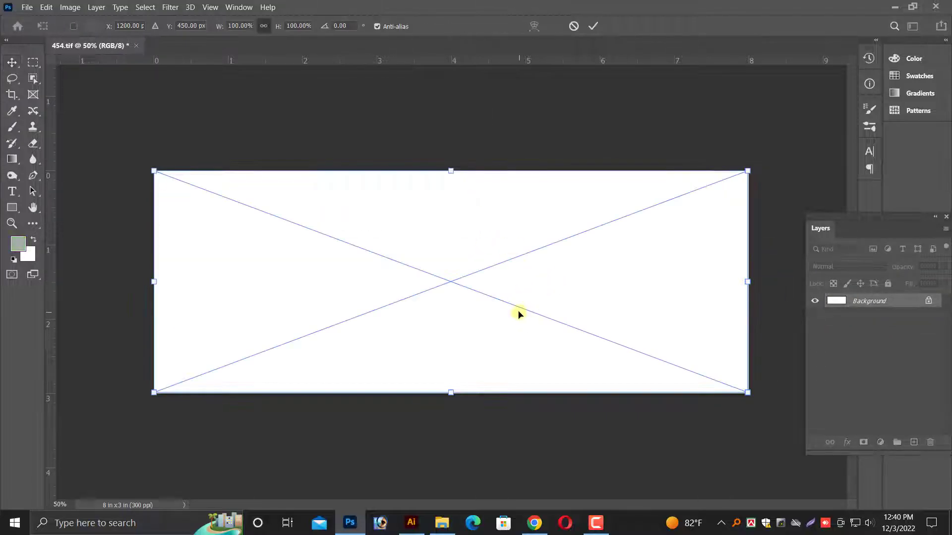
key(Escape)
click(411, 523)
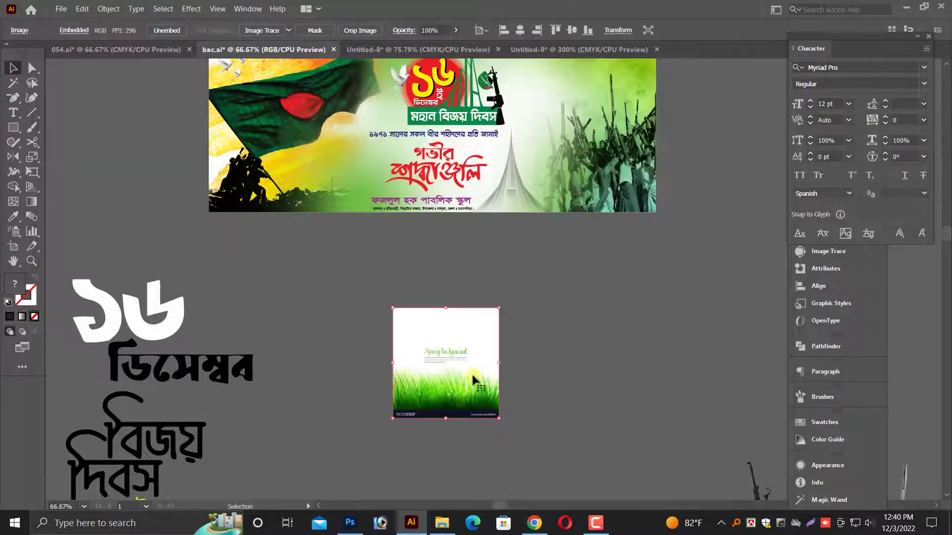
click(353, 528)
key(ctrl+v)
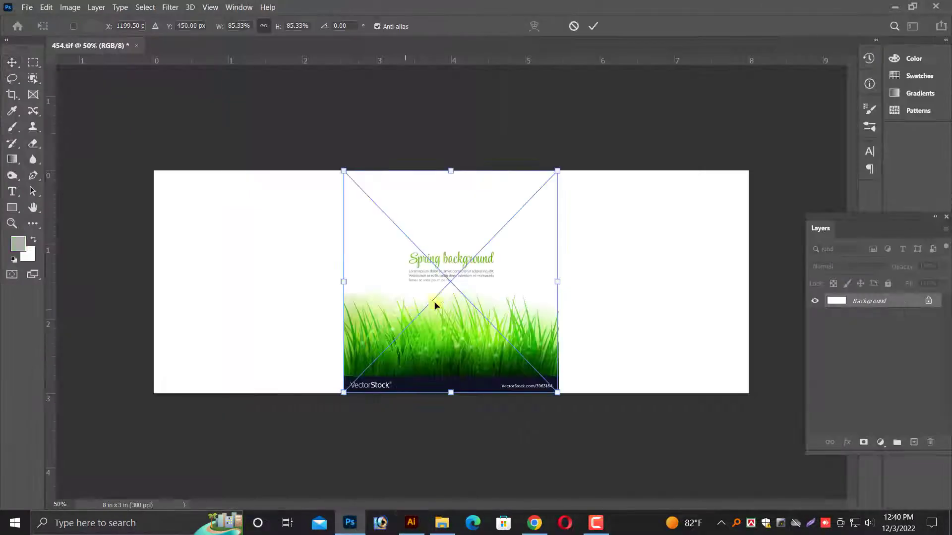
drag(436, 303, 254, 272)
drag(374, 350, 423, 417)
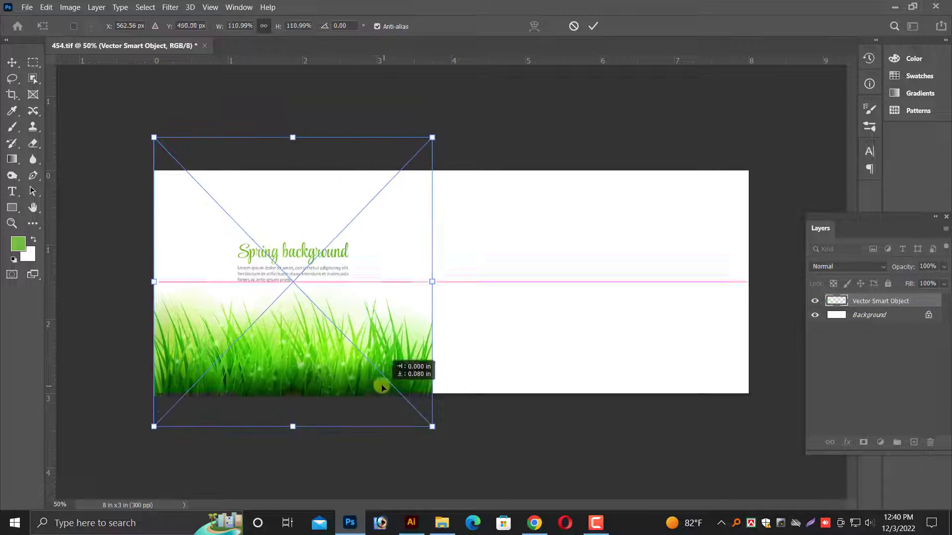
key(Return)
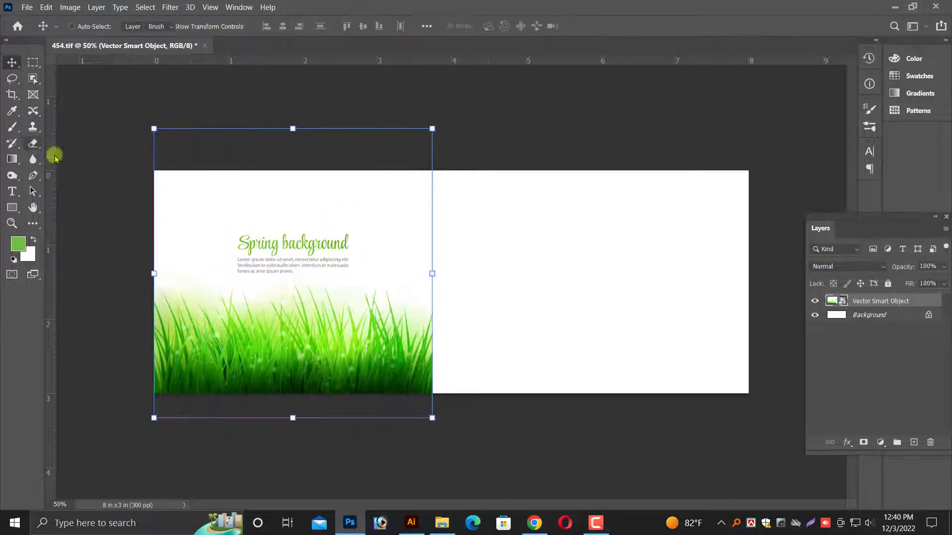
Step: Erase the Spring background caption and fade the grass's right edge with a soft eraser
key(e)
click(285, 244)
key(Escape)
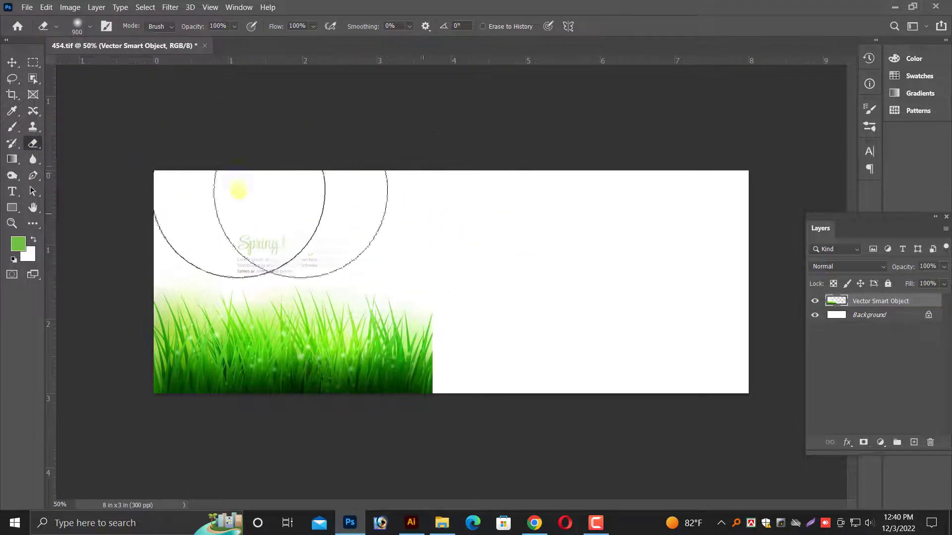
drag(431, 398, 459, 334)
key(ctrl+z)
drag(479, 408, 421, 214)
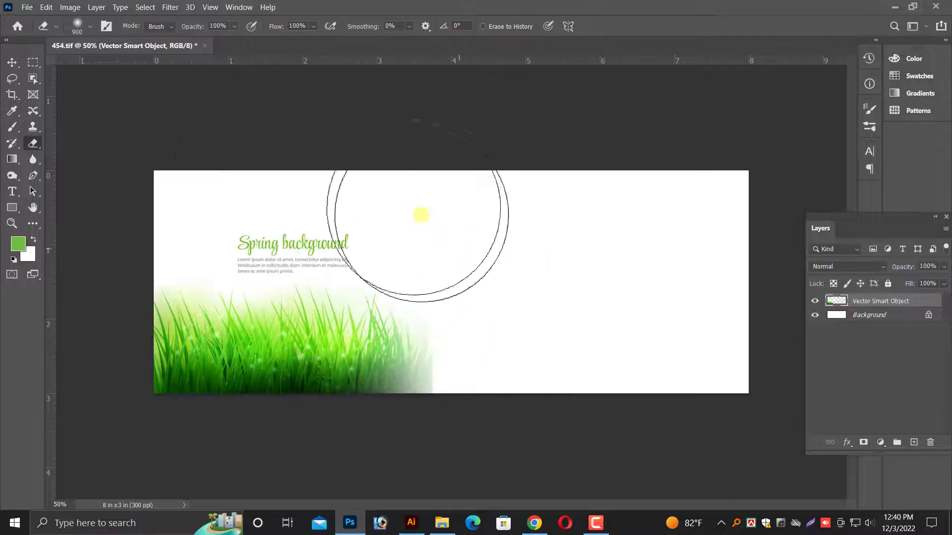
drag(489, 297, 233, 180)
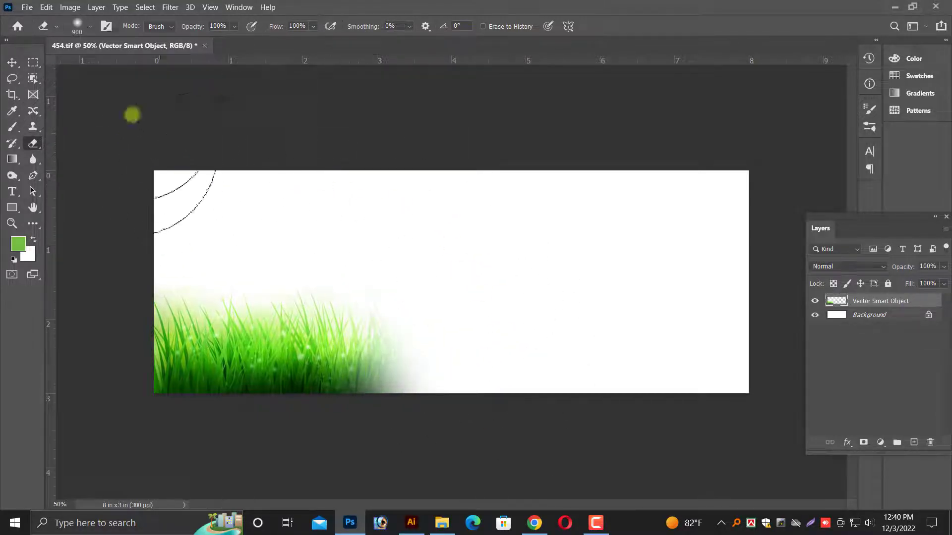
key(ctrl+minus)
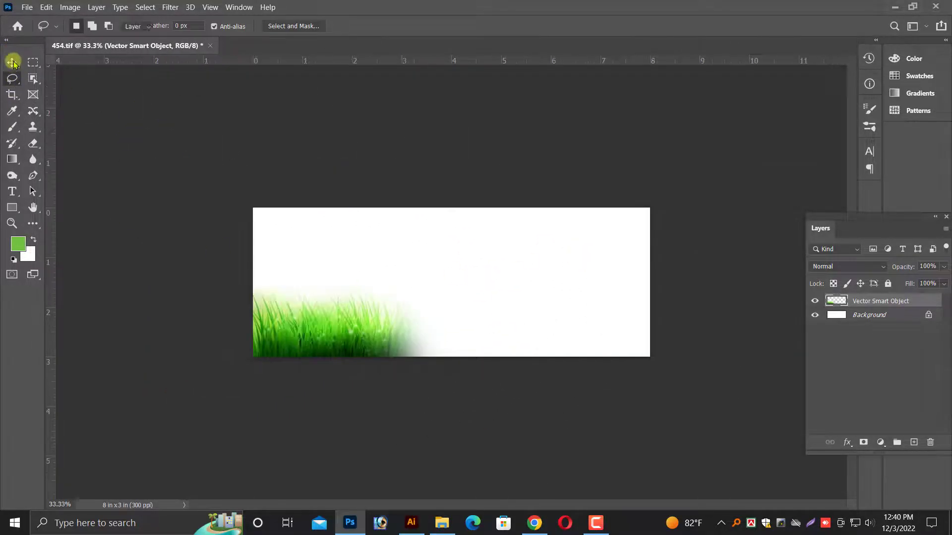
click(426, 521)
Step: Select the flag-raising soldiers group in the Illustrator artwork collection
scroll(584, 378, down, 3)
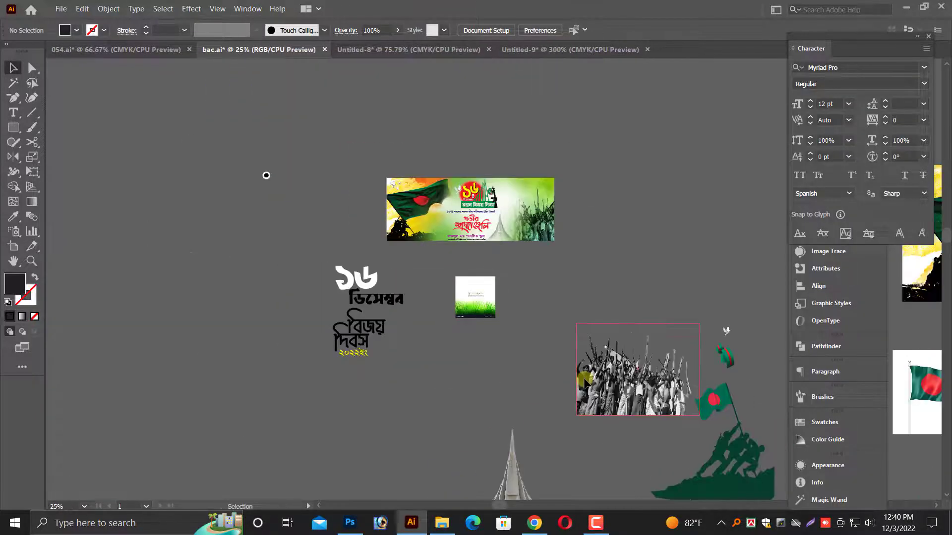
key(alt+space)
key(Escape)
click(357, 367)
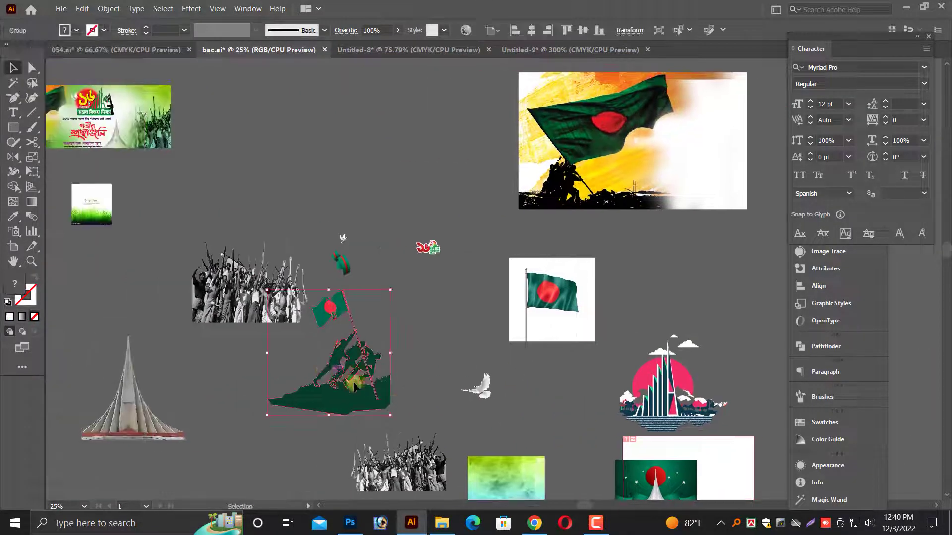
drag(461, 348, 534, 349)
click(534, 349)
key(ctrl+minus)
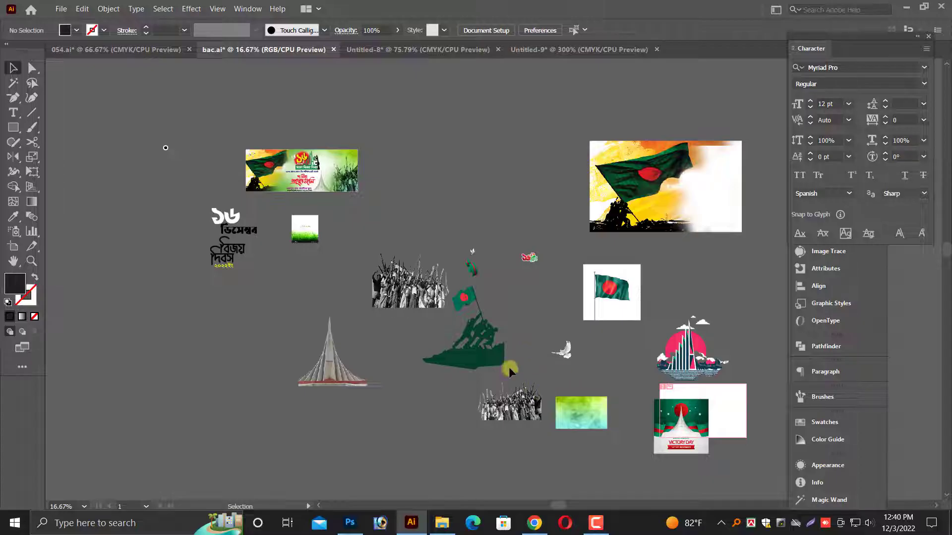
click(495, 350)
Step: Paste the soldiers as a Smart Object, move it to the lower right and enlarge it
click(350, 523)
key(ctrl+v)
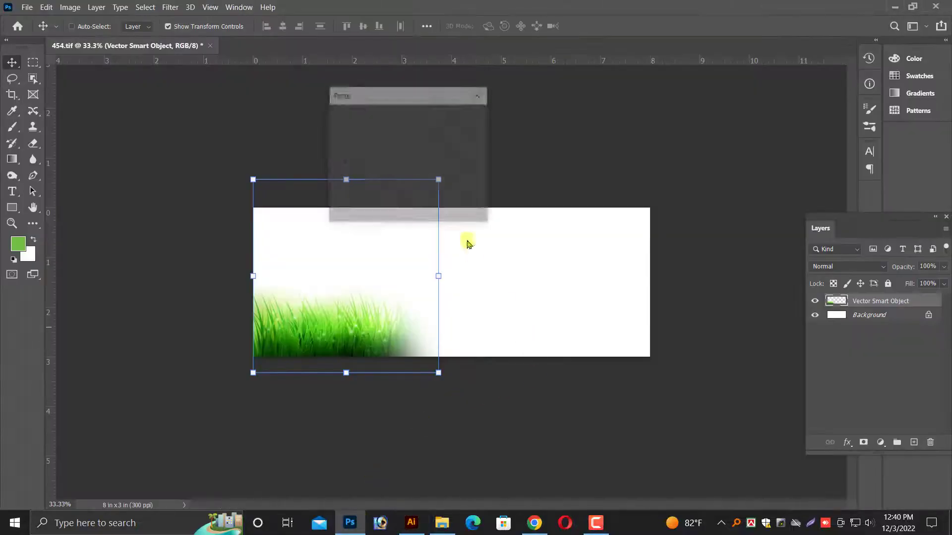
key(Return)
drag(470, 289, 596, 317)
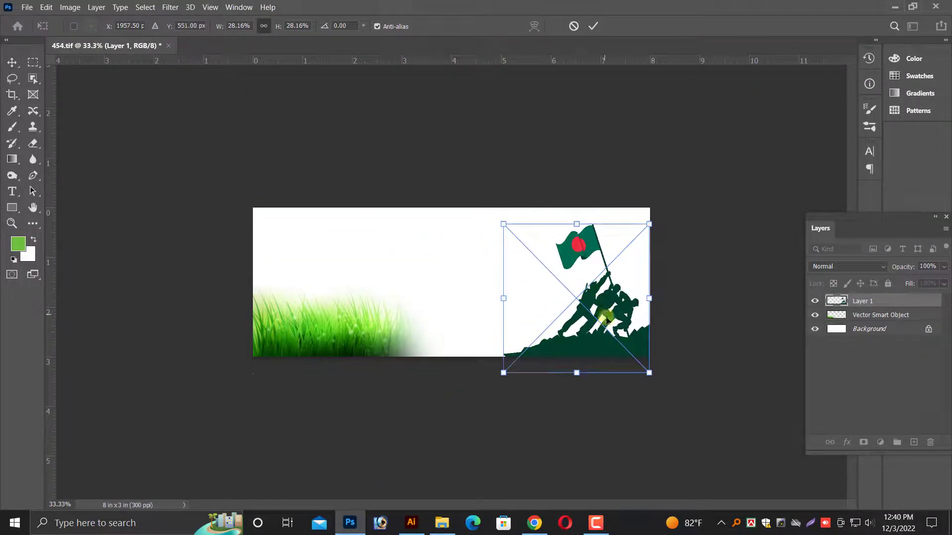
drag(503, 234, 480, 209)
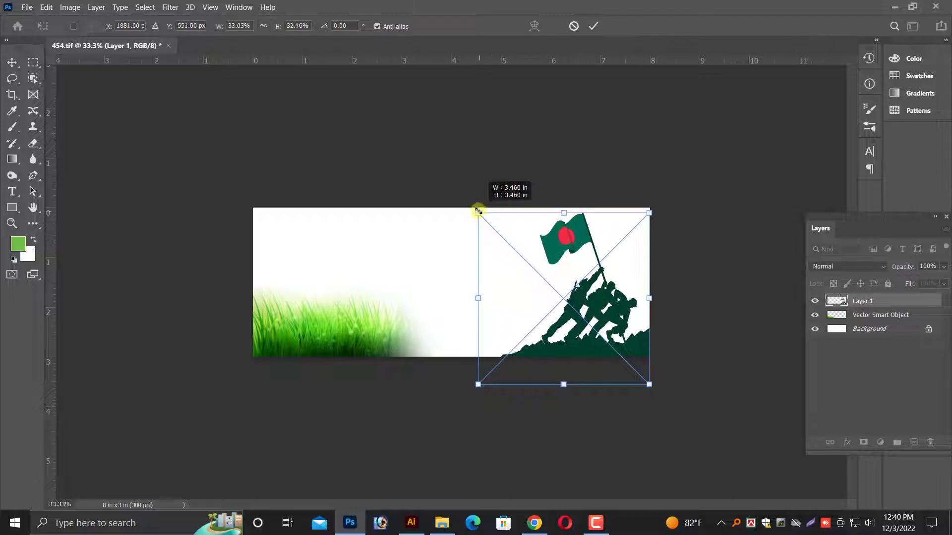
key(Return)
key(ctrl+plus)
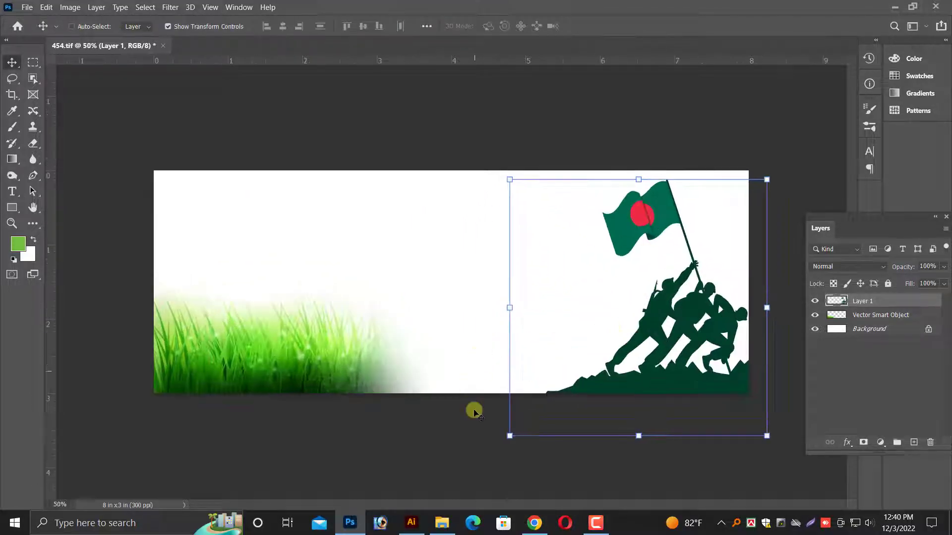
Step: Pick out the green-and-red ribbon in Illustrator and paste it into the banner as pixels
click(411, 523)
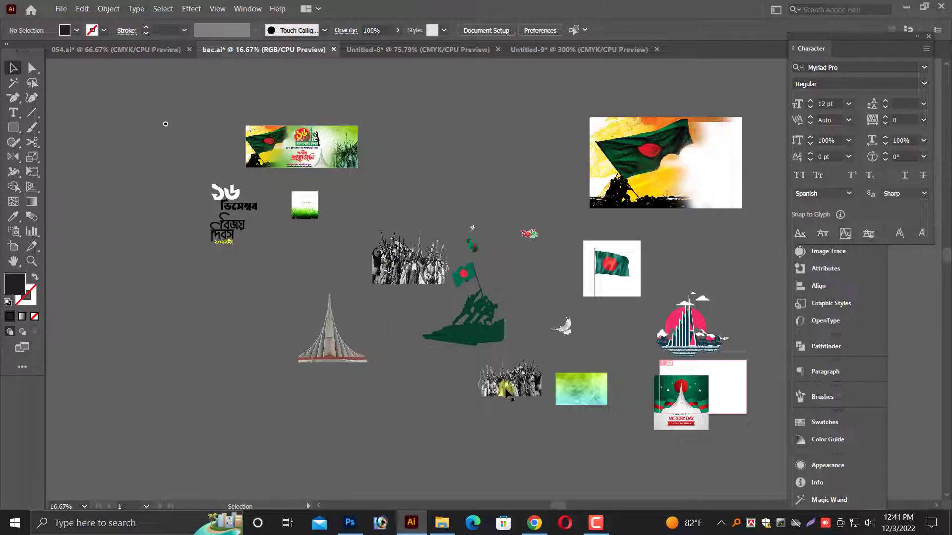
scroll(433, 268, up, 5)
click(408, 312)
scroll(408, 312, down, 4)
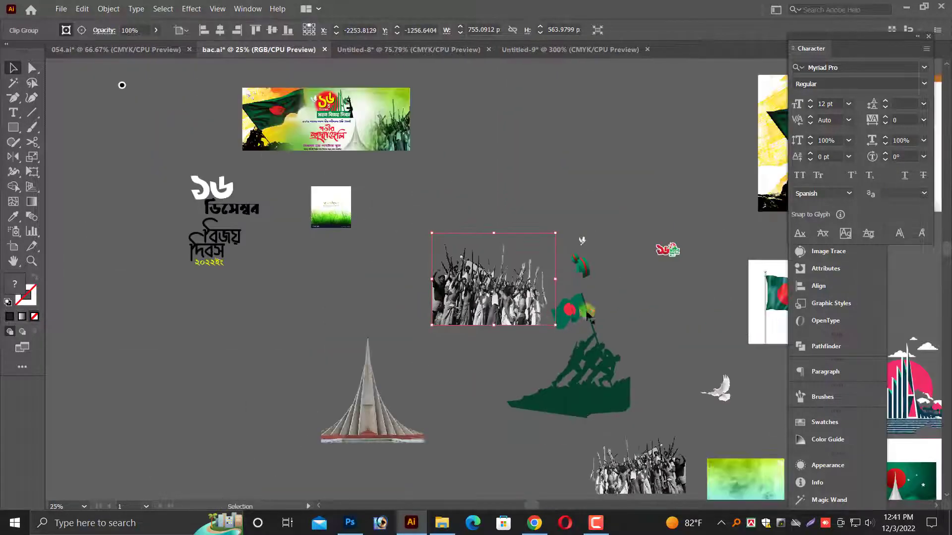
scroll(589, 316, right, 3)
click(457, 279)
scroll(427, 281, up, 5)
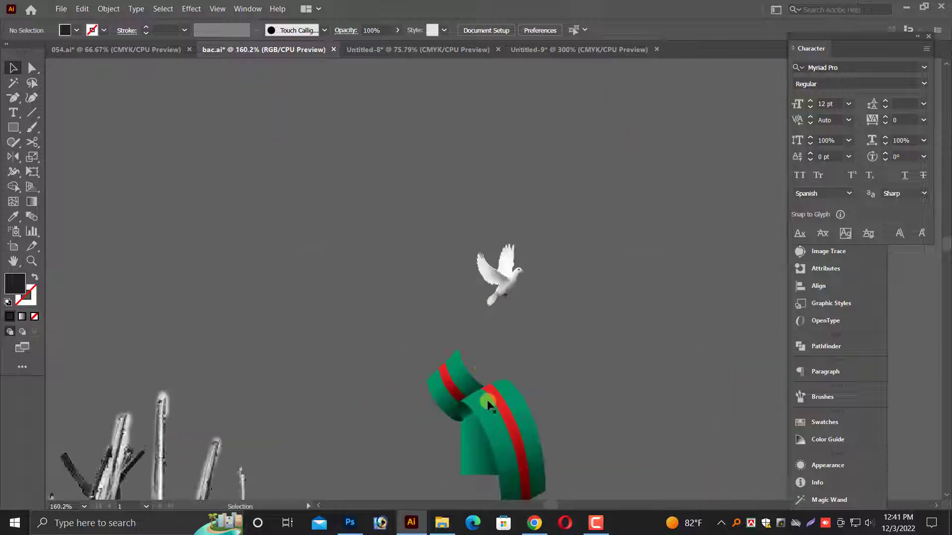
key(a)
scroll(408, 379, down, 1)
click(359, 530)
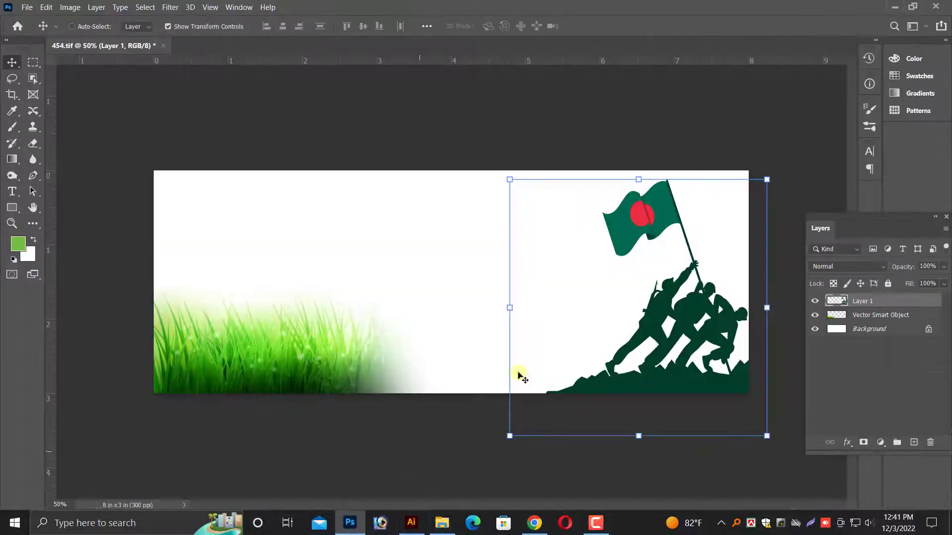
key(ctrl+v)
click(457, 124)
Step: Flip the ribbon horizontally and shrink it into the banner's lower-right corner
drag(475, 314, 657, 356)
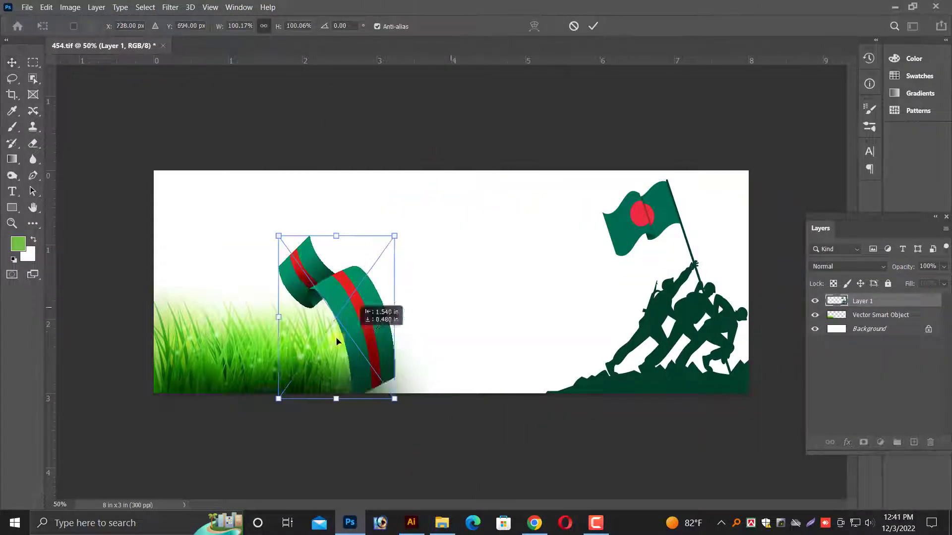
right_click(669, 251)
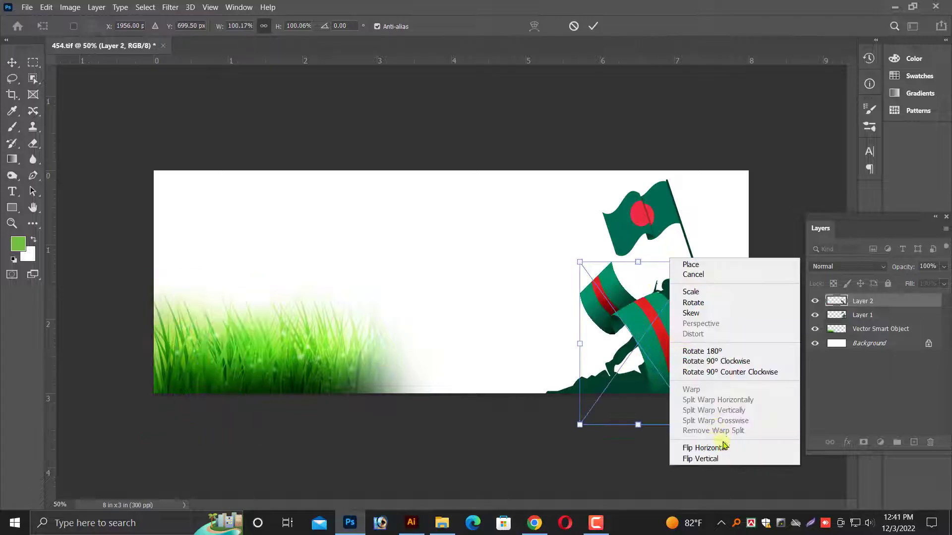
click(713, 448)
drag(642, 325, 752, 329)
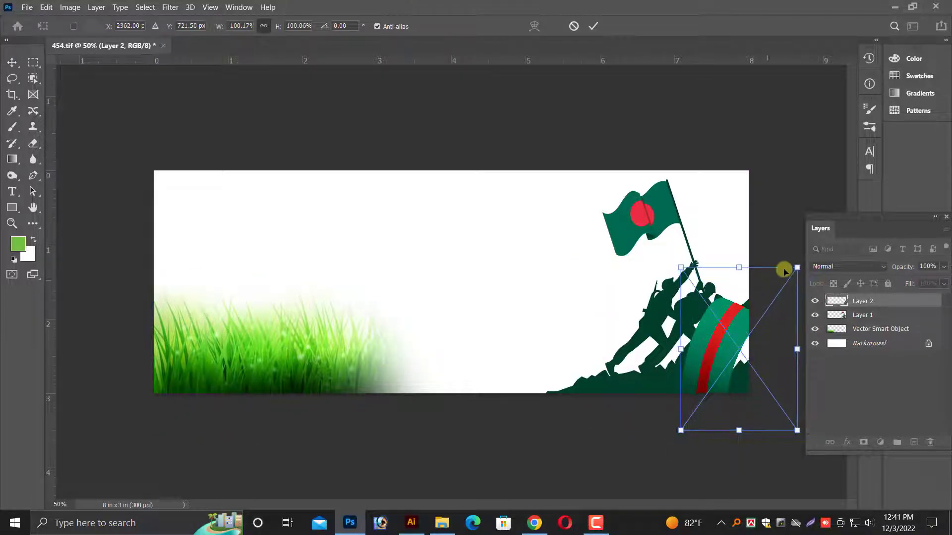
drag(805, 266, 775, 316)
mouse_move(733, 382)
mouse_down()
mouse_move(740, 364)
mouse_move(710, 387)
mouse_up()
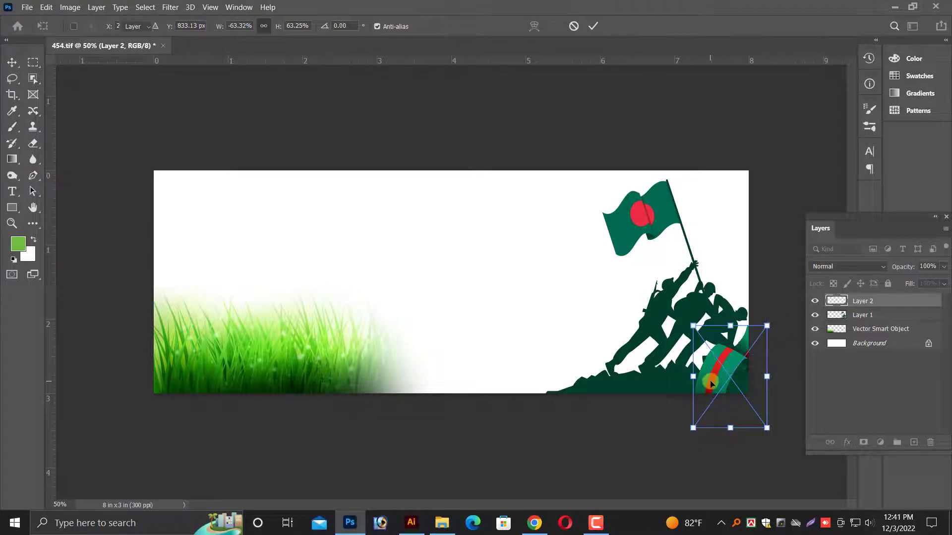
key(Return)
Step: Scale the soldier silhouette down slightly, then select the grass layer
scroll(531, 277, up, 1)
scroll(525, 303, up, 1)
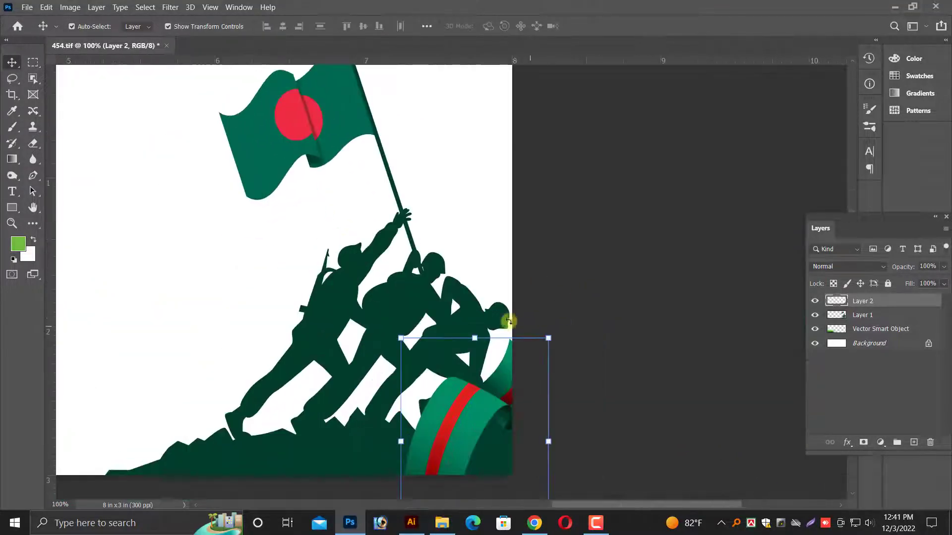
click(510, 322)
scroll(511, 317, down, 1)
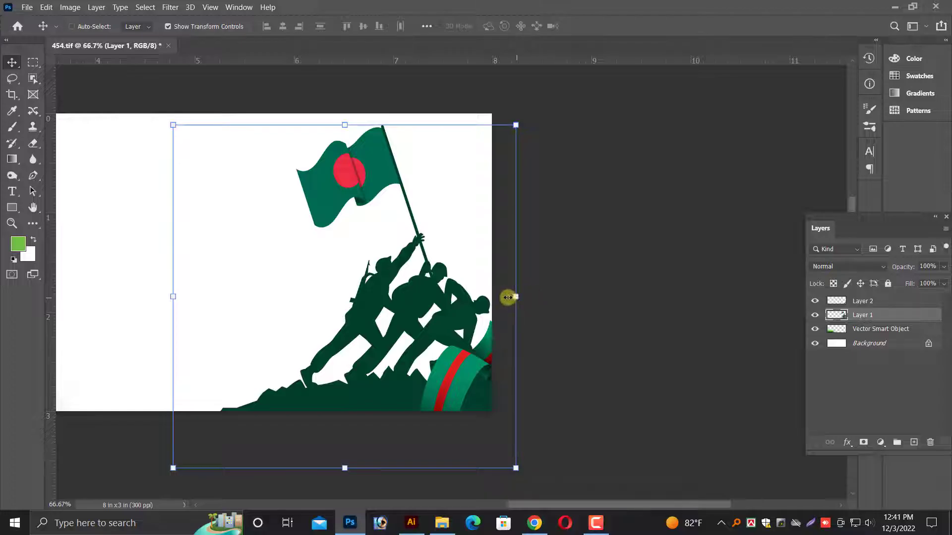
drag(508, 297, 504, 296)
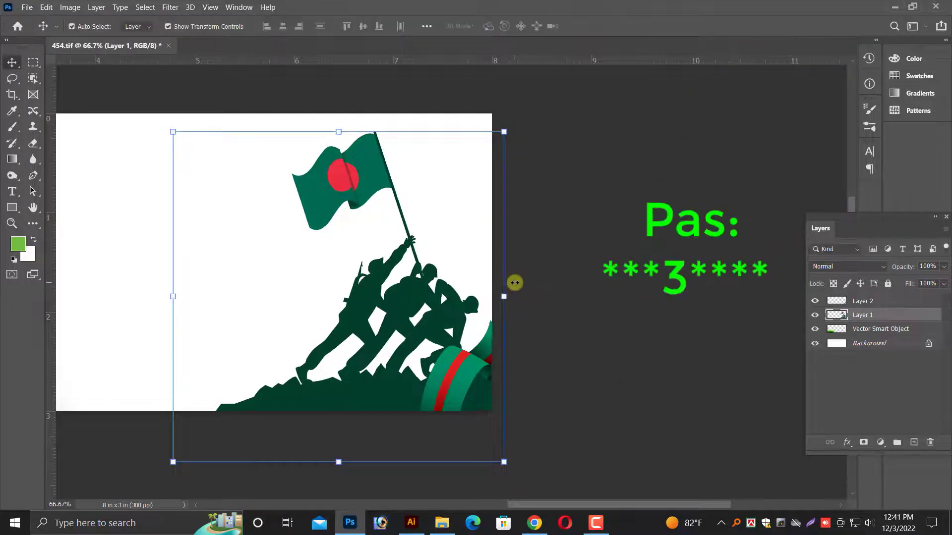
scroll(514, 283, down, 2)
click(367, 331)
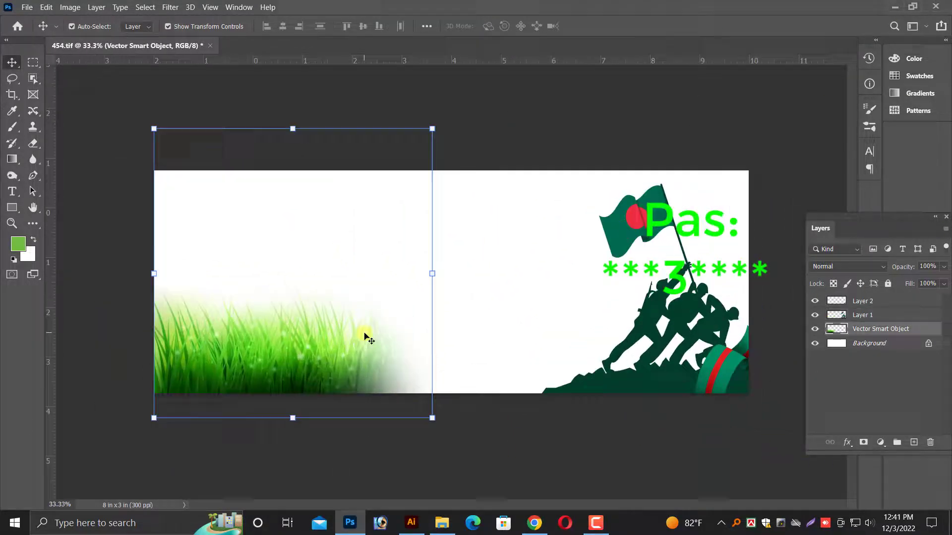
click(407, 523)
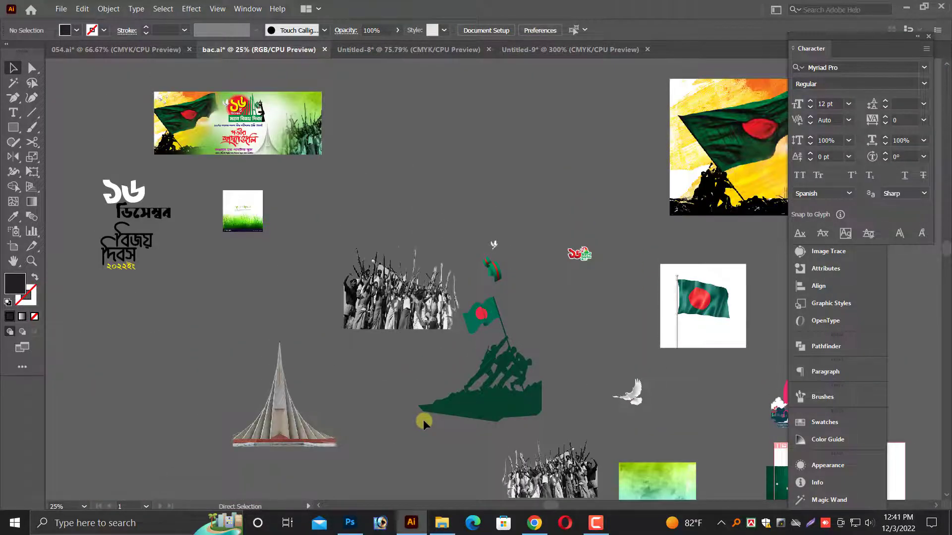
Step: Browse the Open dialog to the 16 december folder on the All Design drive
key(ctrl+o)
click(56, 305)
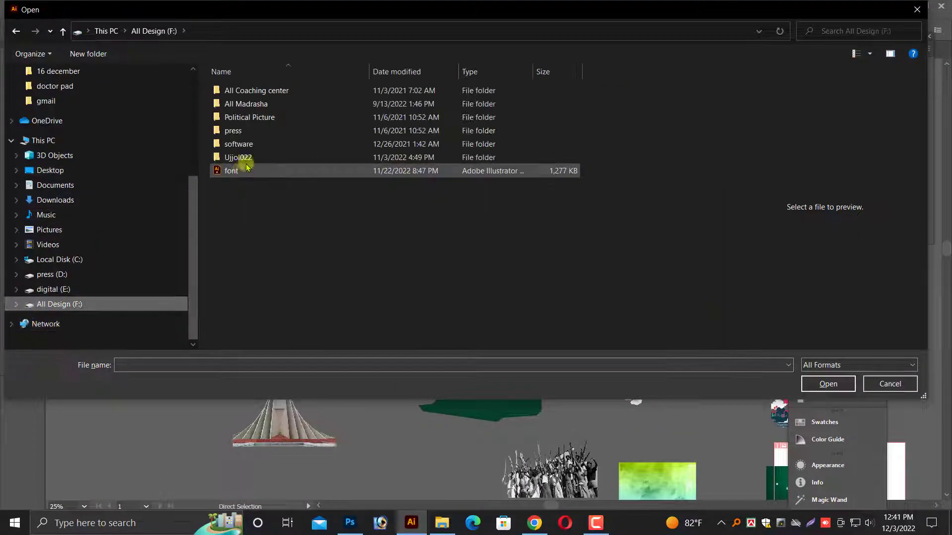
double_click(243, 161)
double_click(240, 91)
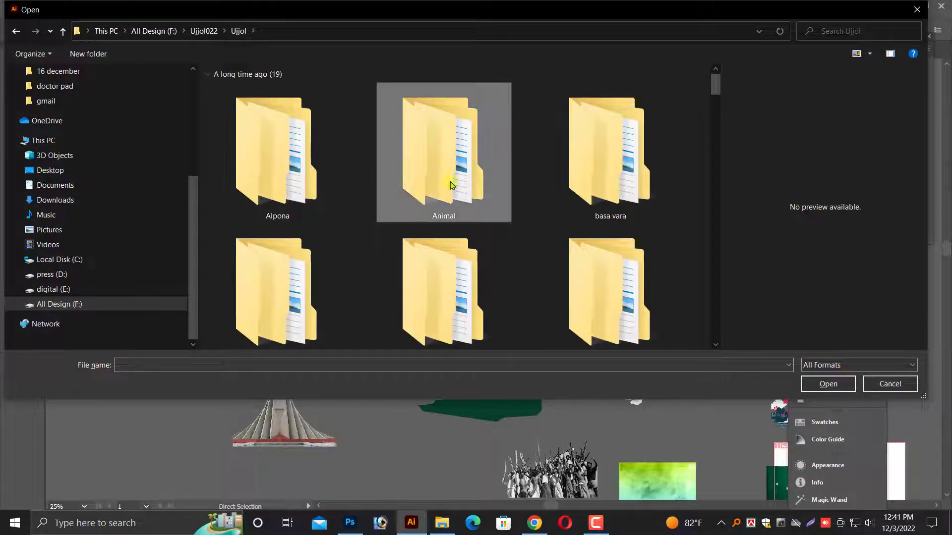
text(all)
key(Return)
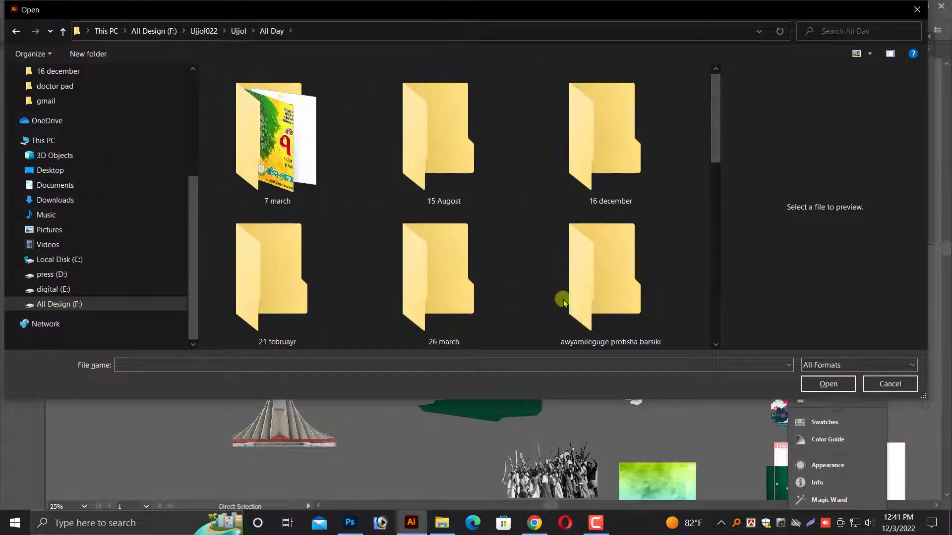
double_click(615, 197)
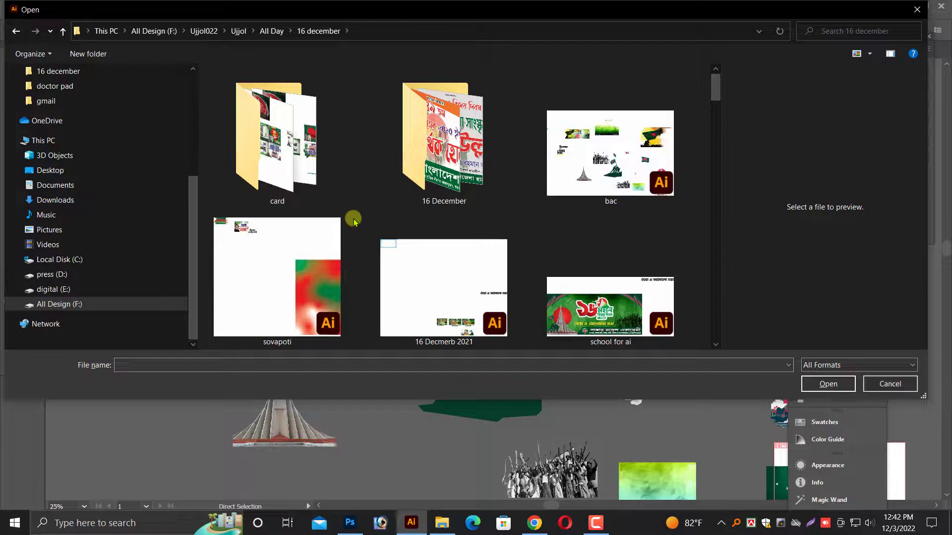
double_click(303, 183)
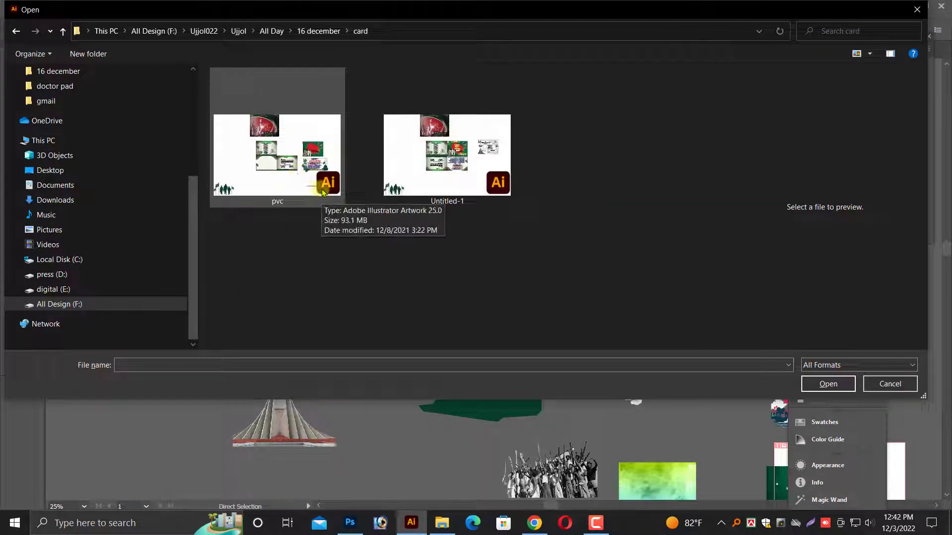
key(BackSpace)
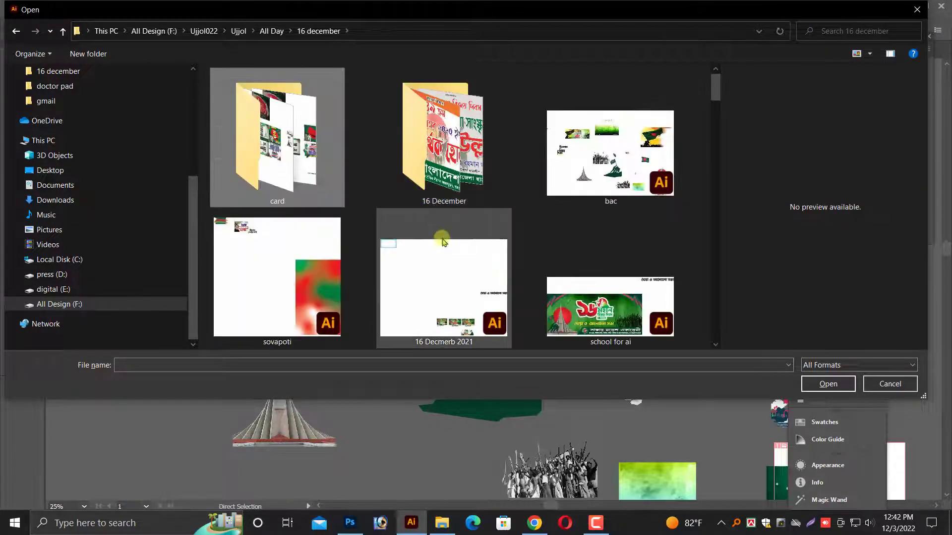
Step: Preview the files new, new agag, Untitled-3, 16 Dec, shuha and school.tif01111
scroll(527, 261, down, 3)
scroll(526, 262, down, 3)
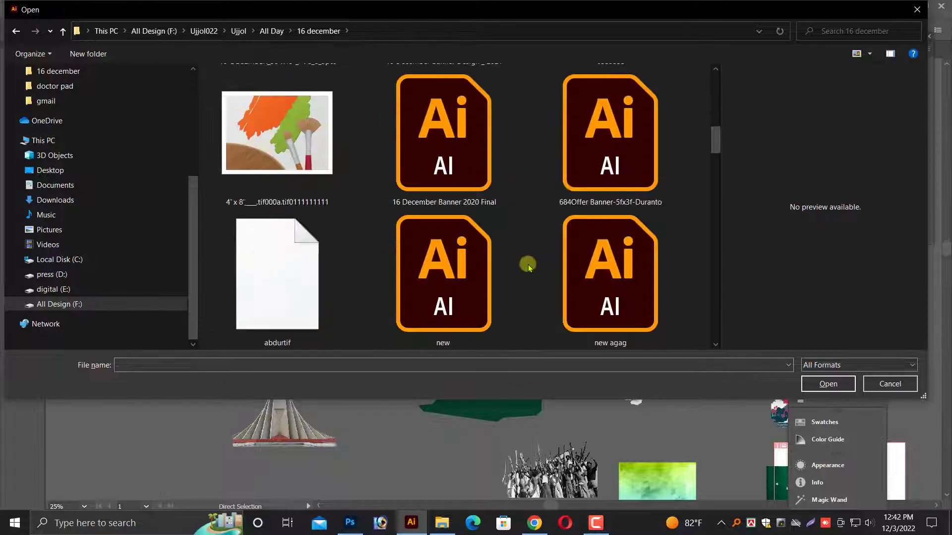
click(467, 290)
click(598, 295)
scroll(474, 291, down, 3)
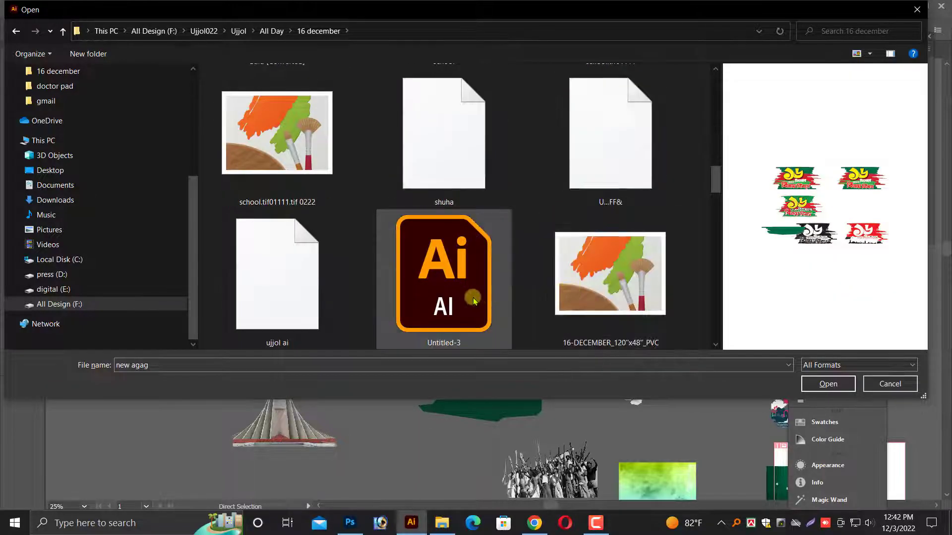
click(471, 291)
scroll(469, 296, down, 3)
scroll(469, 296, up, 3)
click(470, 293)
scroll(471, 287, down, 3)
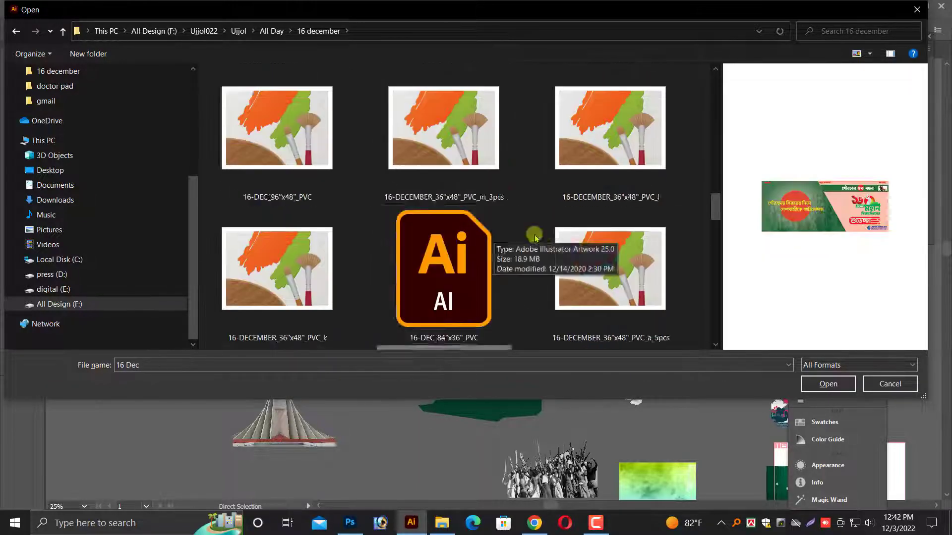
scroll(471, 277, down, 3)
click(471, 278)
click(590, 196)
scroll(582, 261, down, 3)
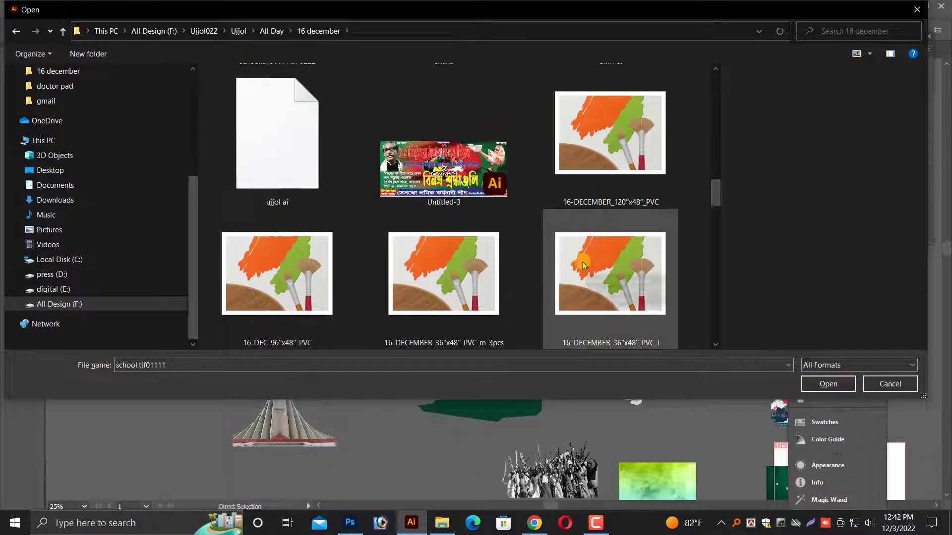
scroll(496, 256, down, 3)
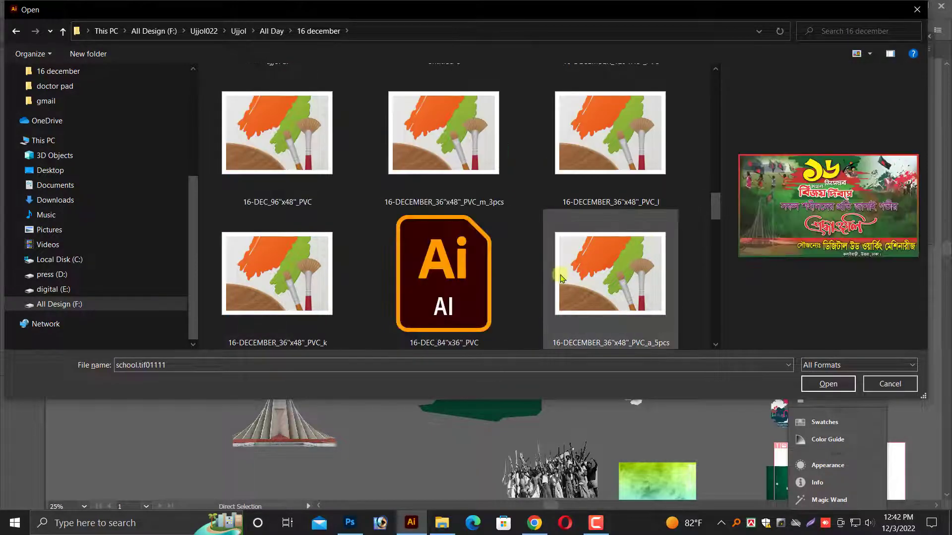
Step: Preview 16-DEC_84"x36"_PVC, then open the Victory Day poster file 'new'
click(452, 290)
scroll(452, 290, down, 3)
scroll(442, 278, down, 3)
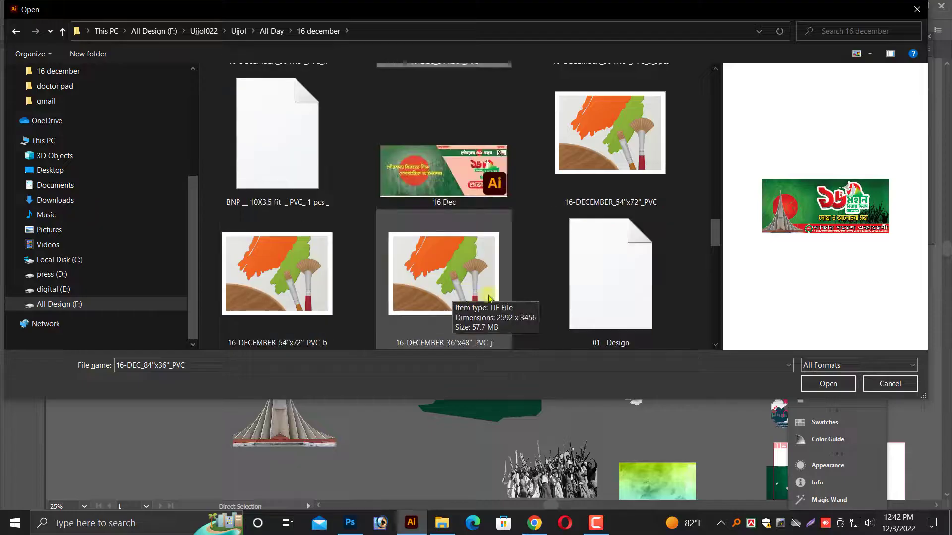
scroll(446, 297, down, 3)
scroll(476, 313, down, 3)
scroll(481, 319, up, 3)
scroll(483, 317, up, 3)
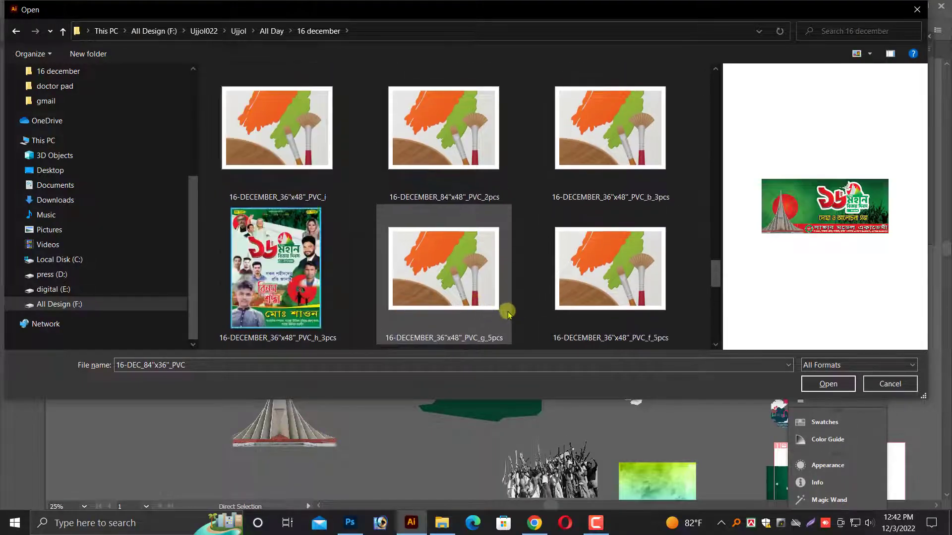
scroll(486, 315, up, 3)
scroll(488, 313, up, 3)
scroll(489, 312, up, 3)
double_click(450, 280)
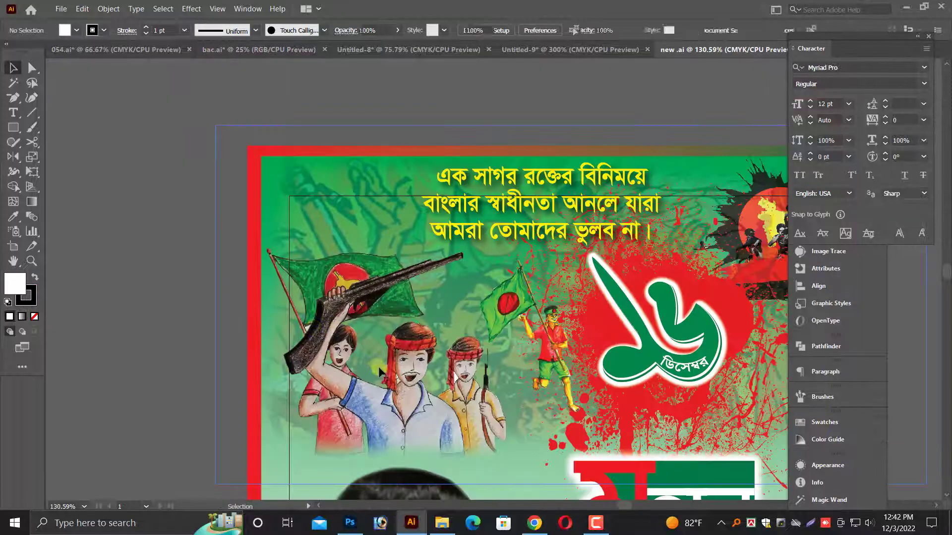
Step: Move the freedom fighters illustration off the poster onto the empty canvas at left
click(380, 373)
drag(380, 373, 679, 354)
right_click(671, 360)
click(554, 379)
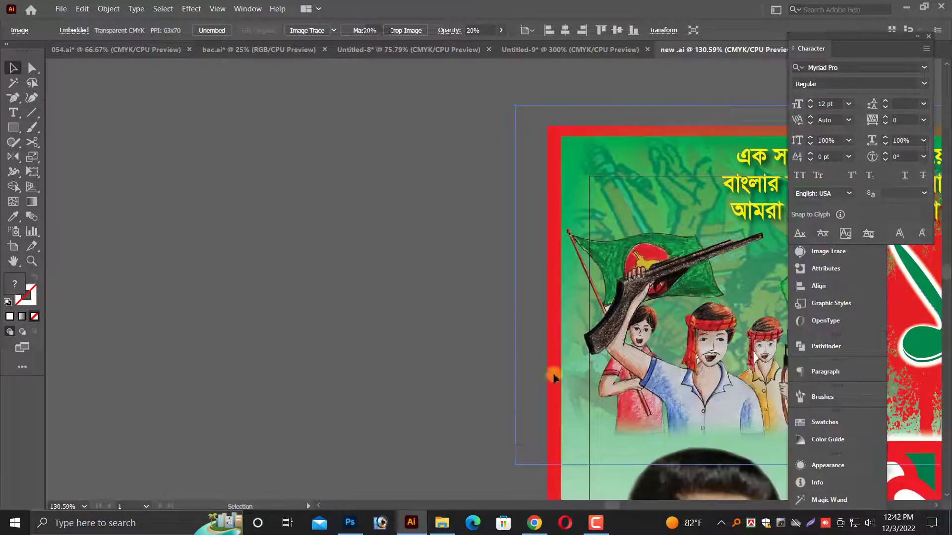
drag(755, 352, 346, 307)
Step: Paste the freedom fighters into the banner's left side, scaled down to about 58%
click(350, 523)
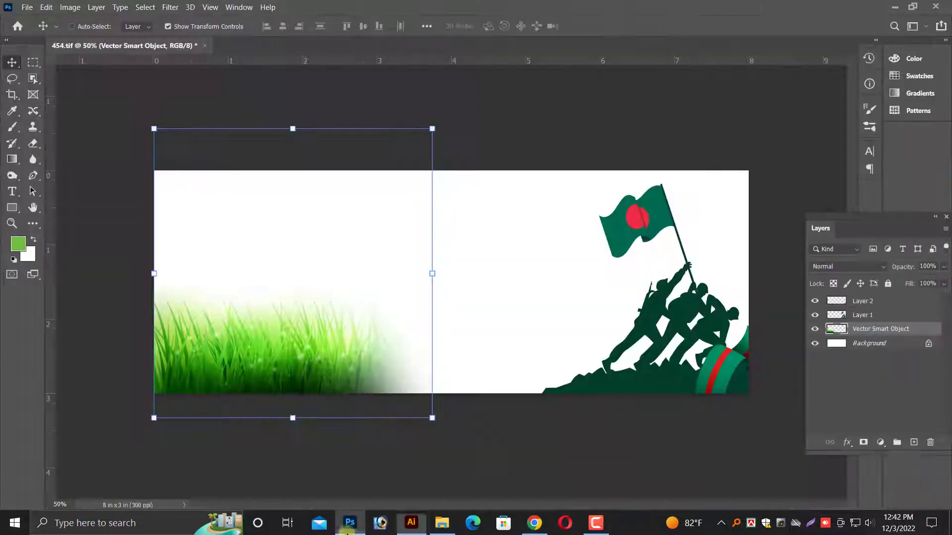
key(ctrl+v)
click(456, 121)
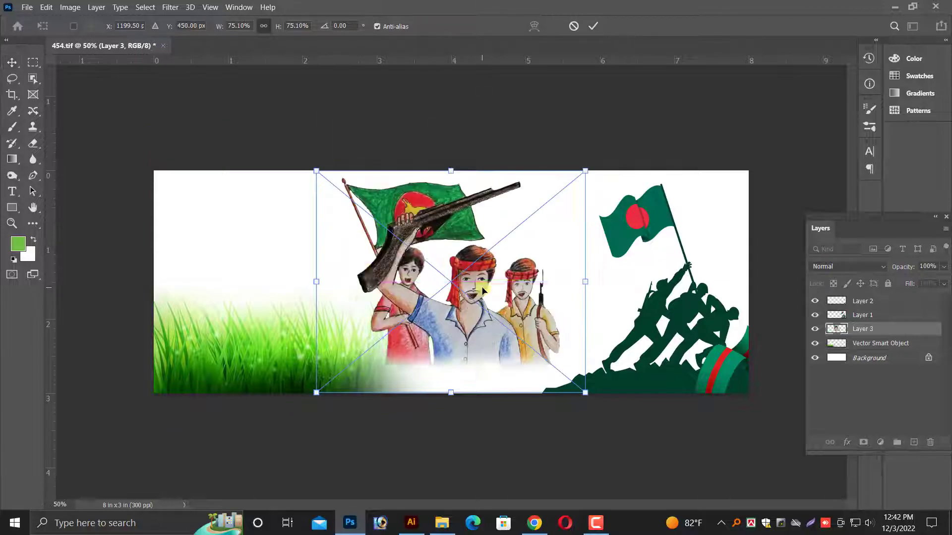
mouse_move(500, 293)
mouse_down()
mouse_move(292, 270)
mouse_move(313, 271)
mouse_up()
drag(395, 387, 342, 340)
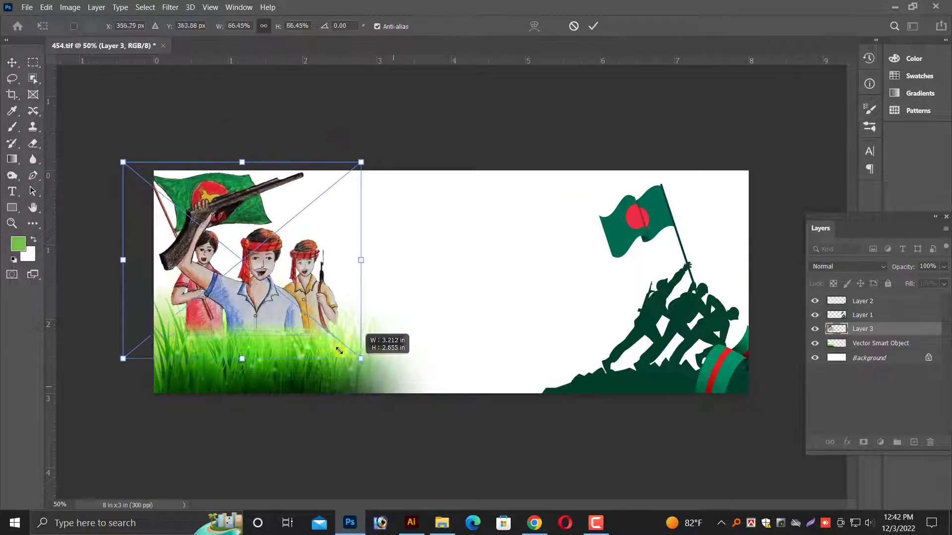
drag(303, 308, 296, 305)
key(Return)
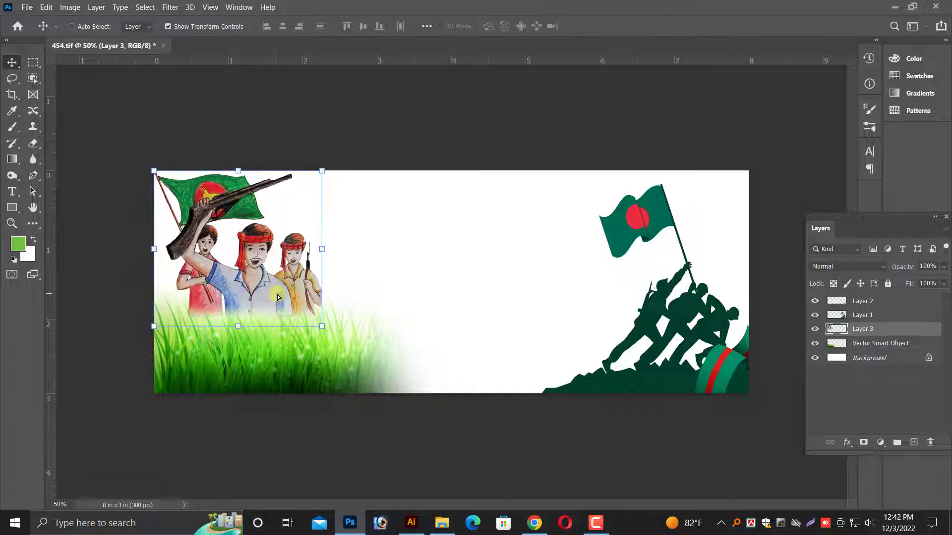
Step: Bring the grass layer in front of the fighters so it covers their lower bodies
key(ctrl+plus)
key(ctrl+minus)
key(ctrl+1)
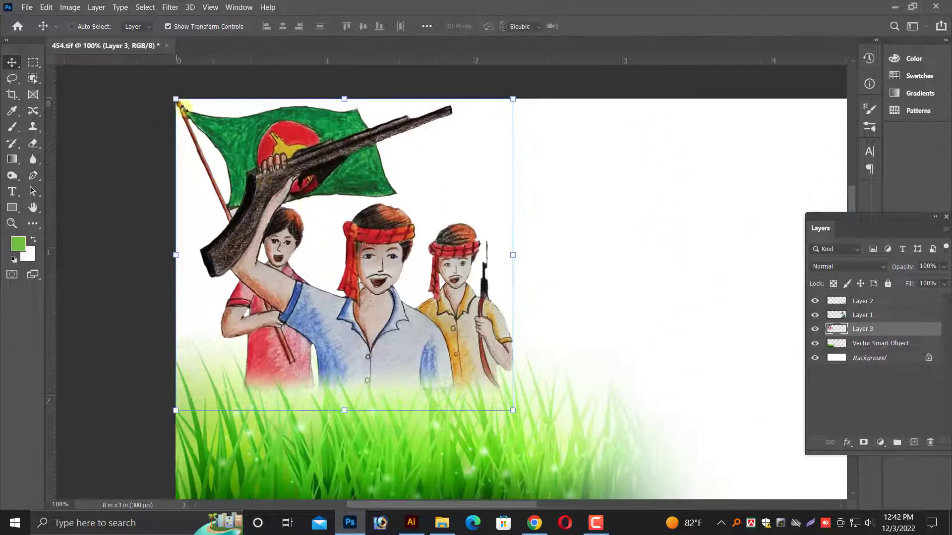
scroll(347, 297, down, 1)
ctrl+click(404, 437)
key(ctrl+shift+bracketright)
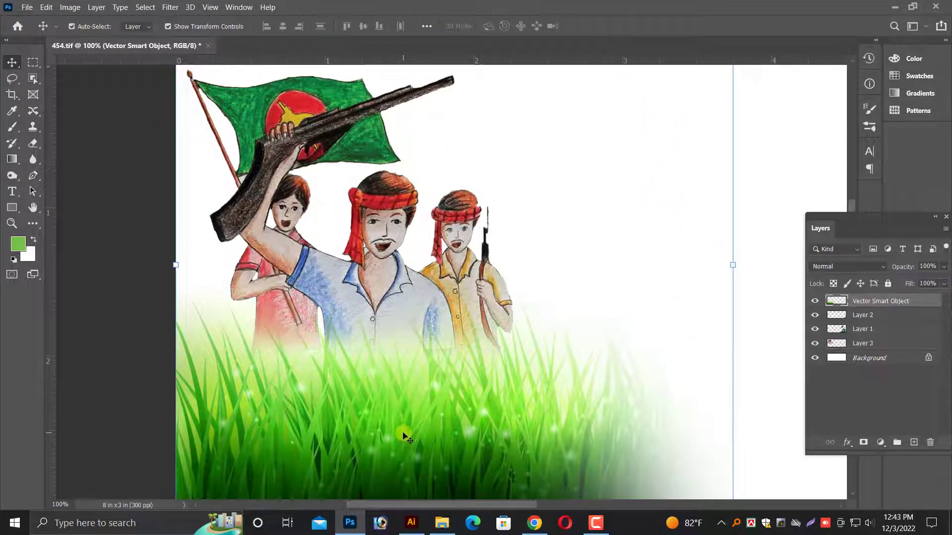
key(ctrl+minus)
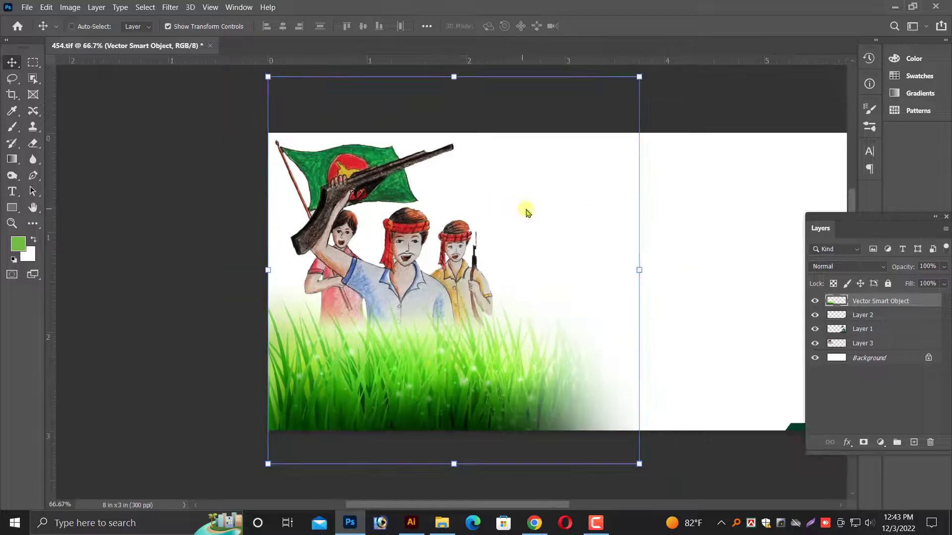
ctrl+click(527, 213)
key(ctrl+minus)
right_click(425, 240)
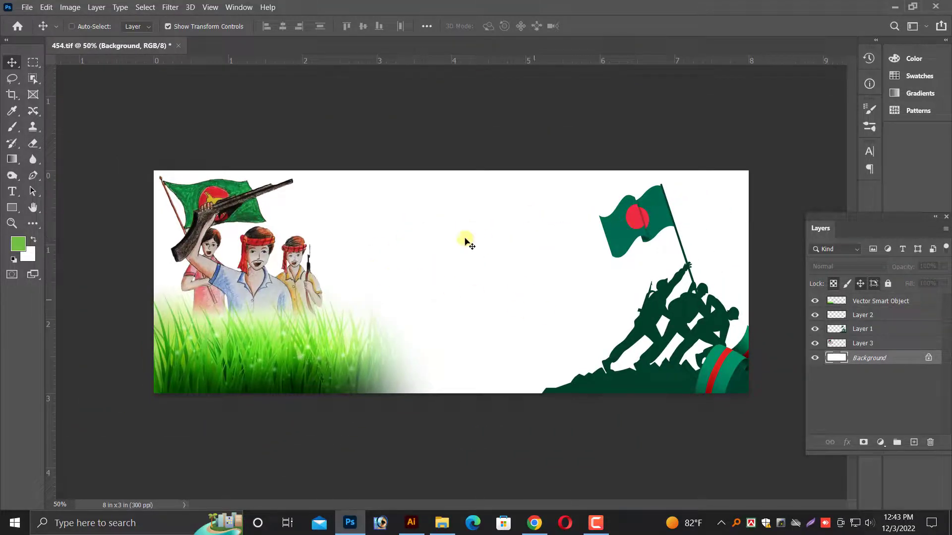
click(411, 525)
click(461, 378)
Step: Close the poster without saving, then preview the 16 December Poster Design EPS file
key(ctrl+w)
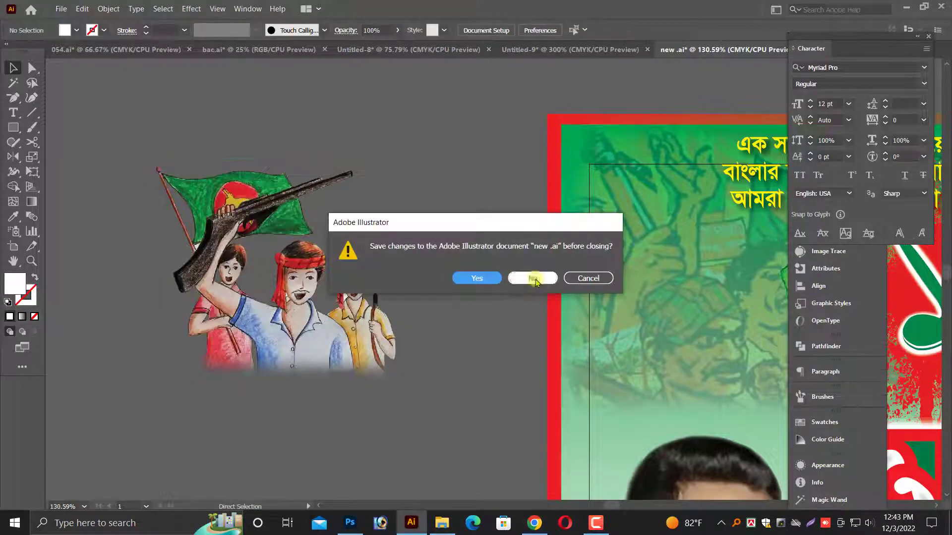
click(531, 277)
key(ctrl+o)
scroll(558, 295, down, 5)
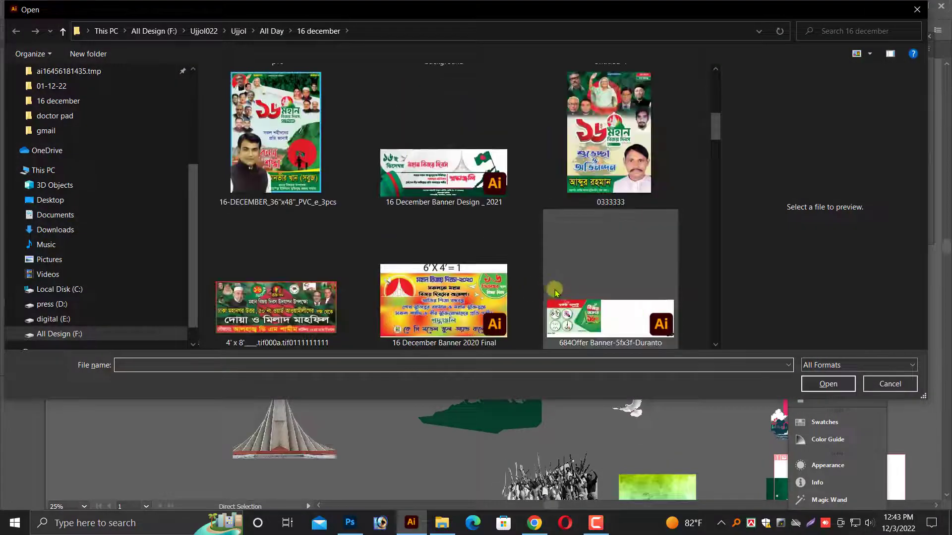
scroll(558, 295, down, 3)
scroll(558, 295, down, 2)
scroll(555, 294, down, 2)
scroll(550, 302, down, 2)
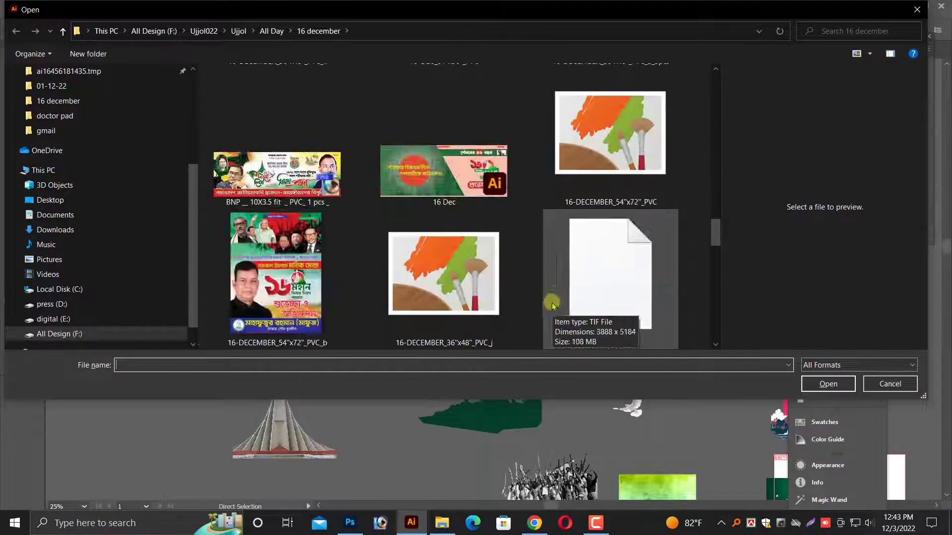
scroll(496, 329, down, 2)
scroll(496, 329, down, 2)
scroll(506, 322, down, 2)
click(595, 205)
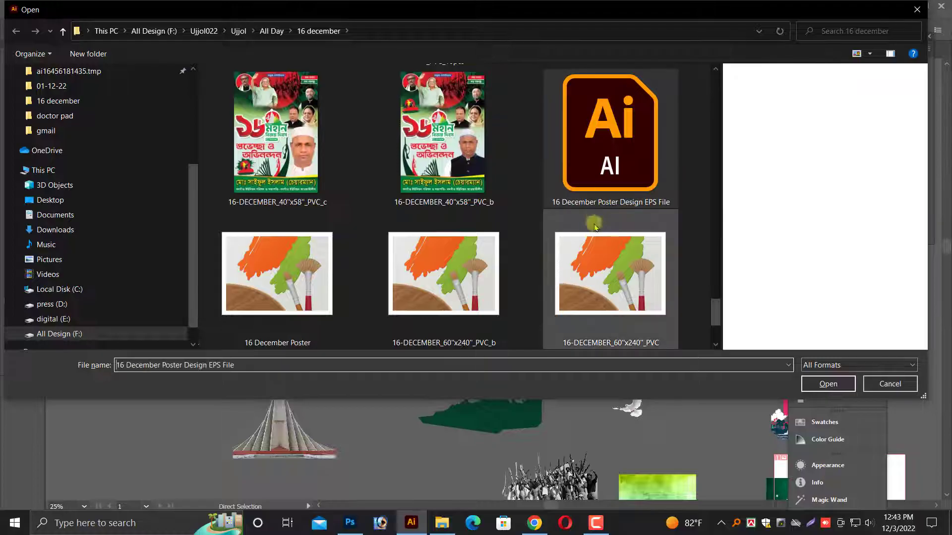
Step: Open the '16 Decmerb 2021' file, look it over, and close it
scroll(592, 245, up, 2)
scroll(556, 272, up, 2)
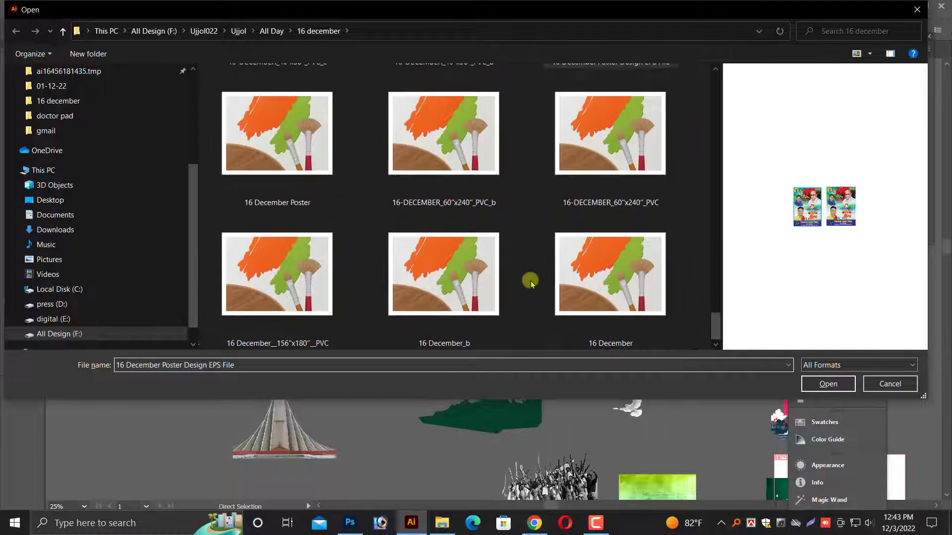
scroll(550, 283, up, 2)
scroll(575, 290, up, 2)
scroll(576, 290, up, 2)
scroll(576, 289, down, 2)
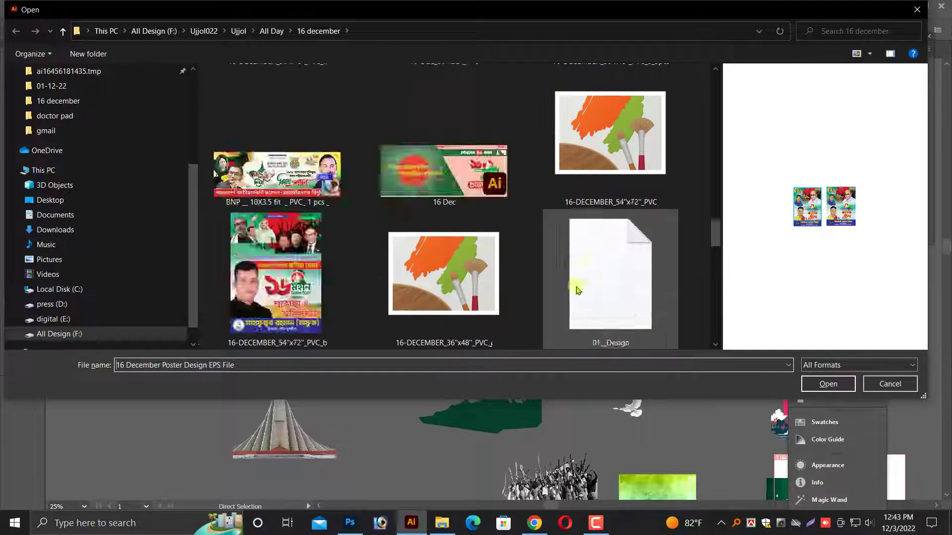
scroll(578, 287, down, 2)
scroll(579, 287, down, 2)
scroll(577, 283, up, 4)
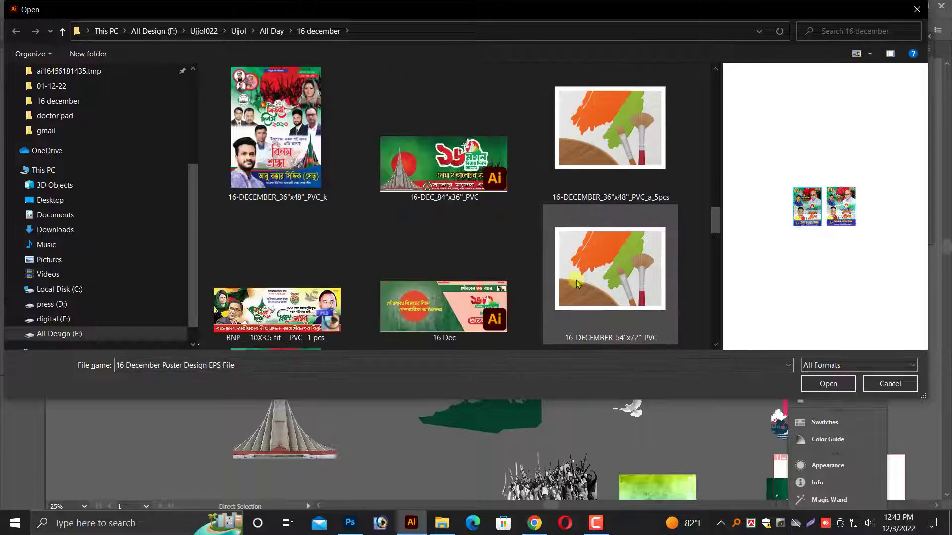
scroll(576, 280, up, 2)
scroll(576, 280, up, 2)
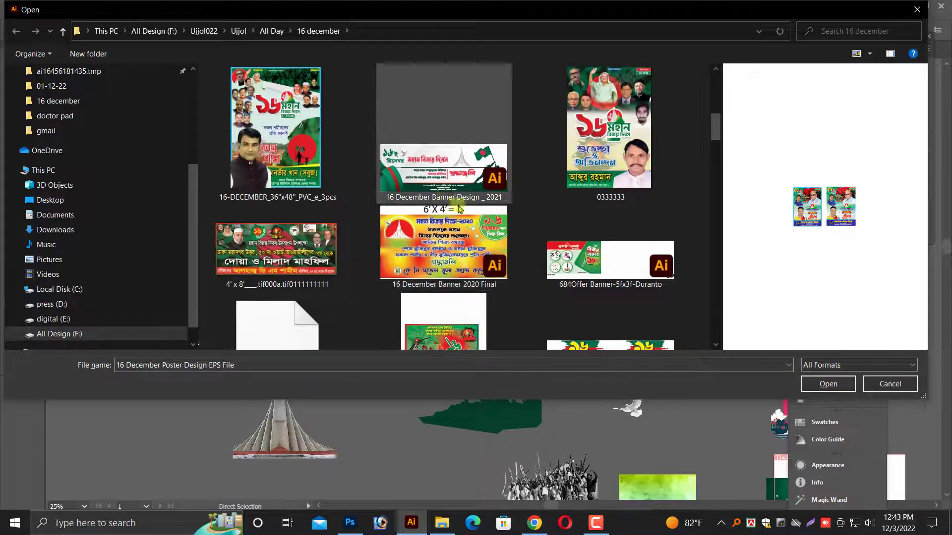
scroll(469, 262, up, 3)
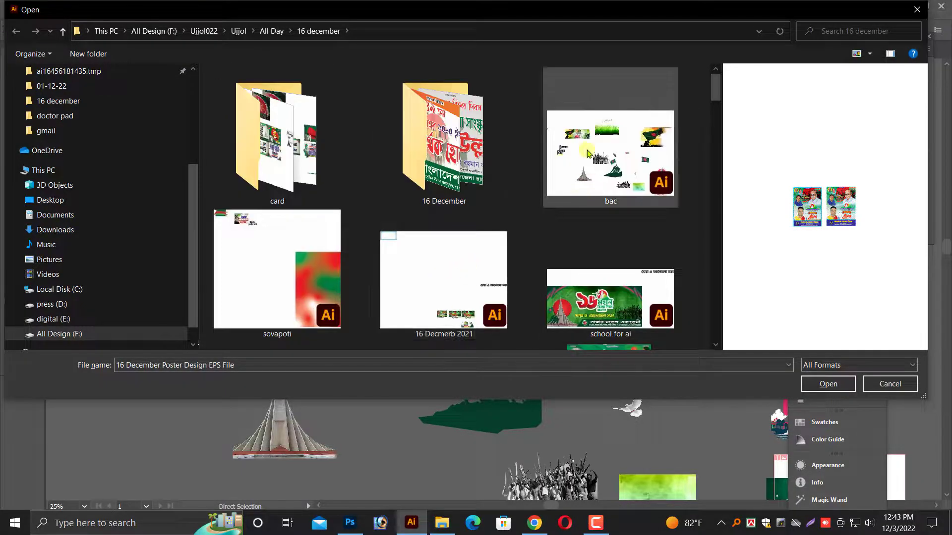
double_click(460, 296)
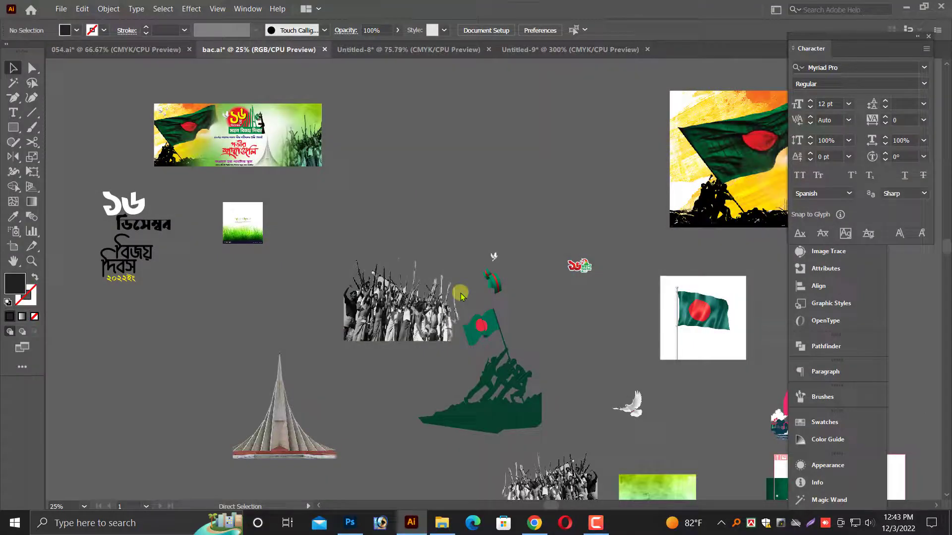
scroll(453, 294, down, 3)
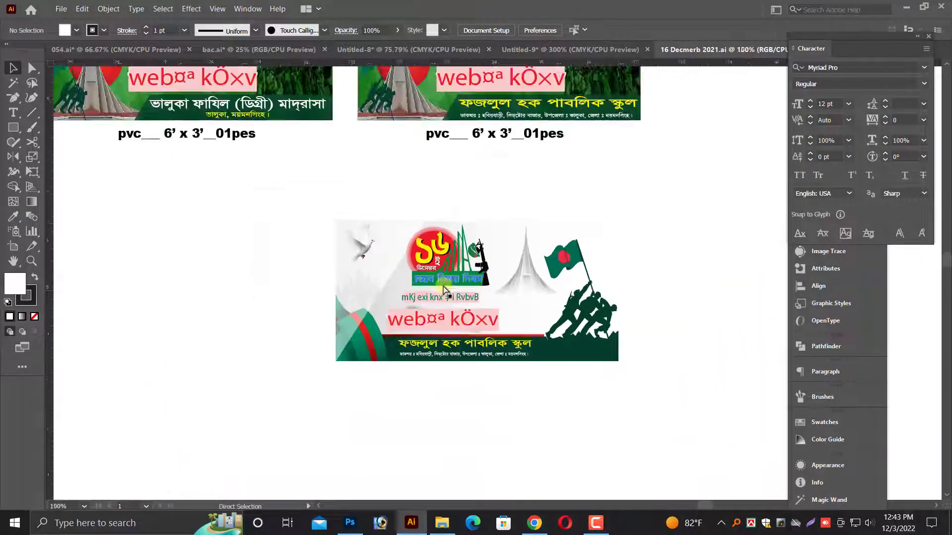
scroll(407, 300, down, 3)
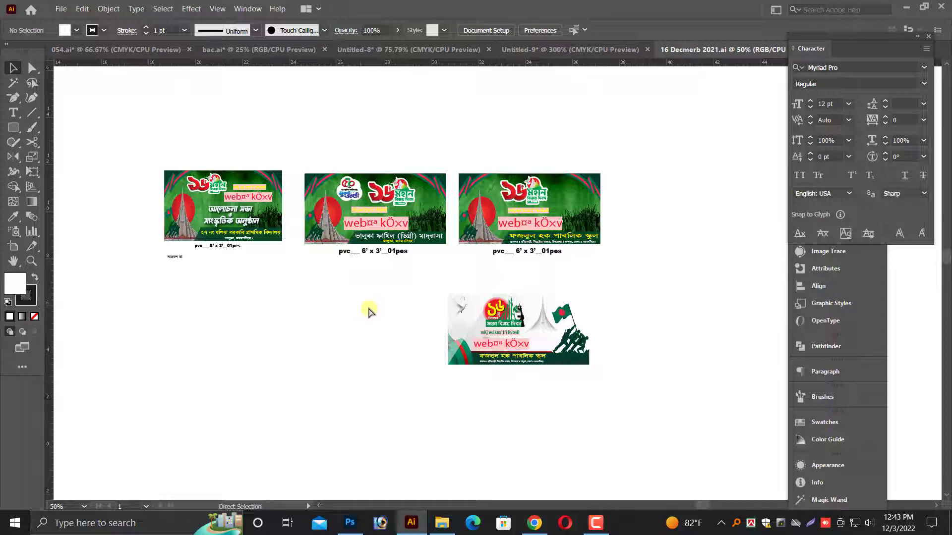
key(ctrl+w)
Step: In a new Open dialog, enter the card folder and select Untitled-1
key(ctrl+o)
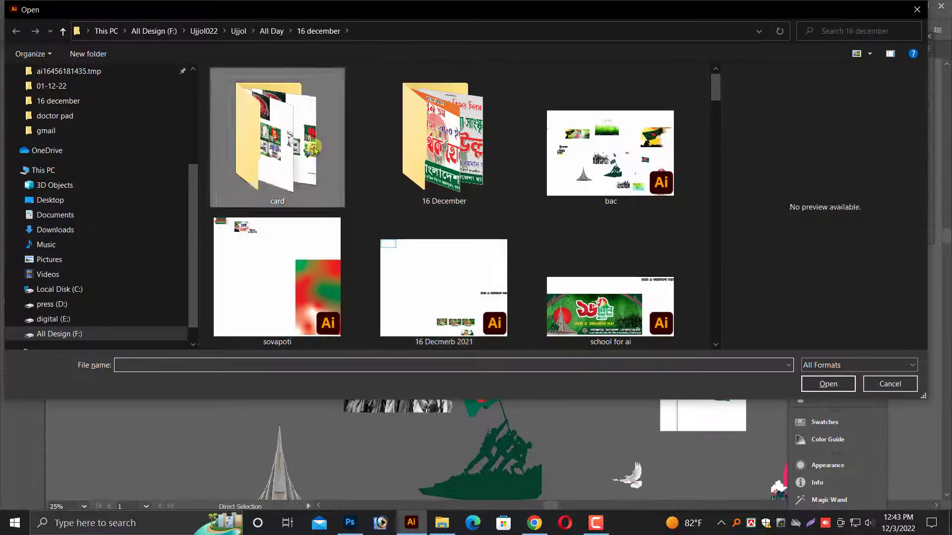
double_click(278, 134)
click(454, 148)
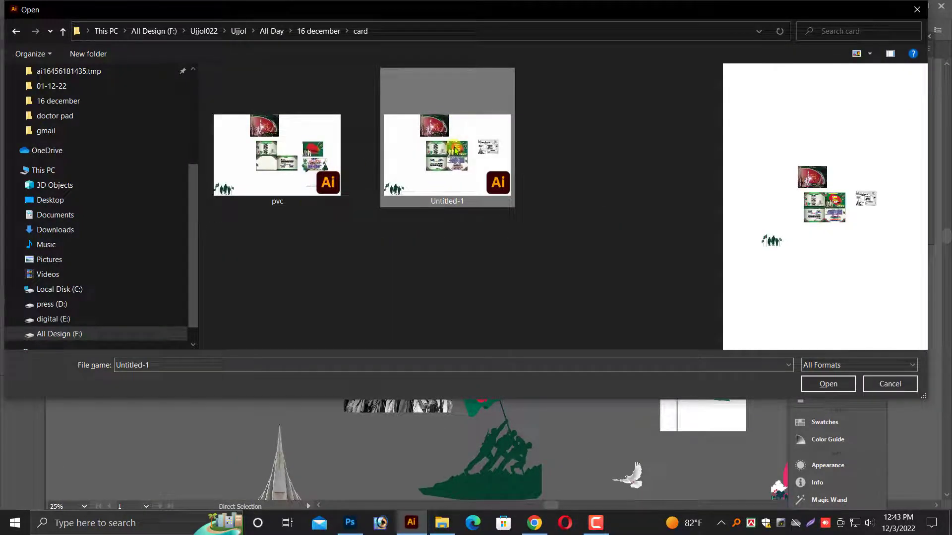
Step: Open the Untitled-1 card design and look it over
double_click(421, 171)
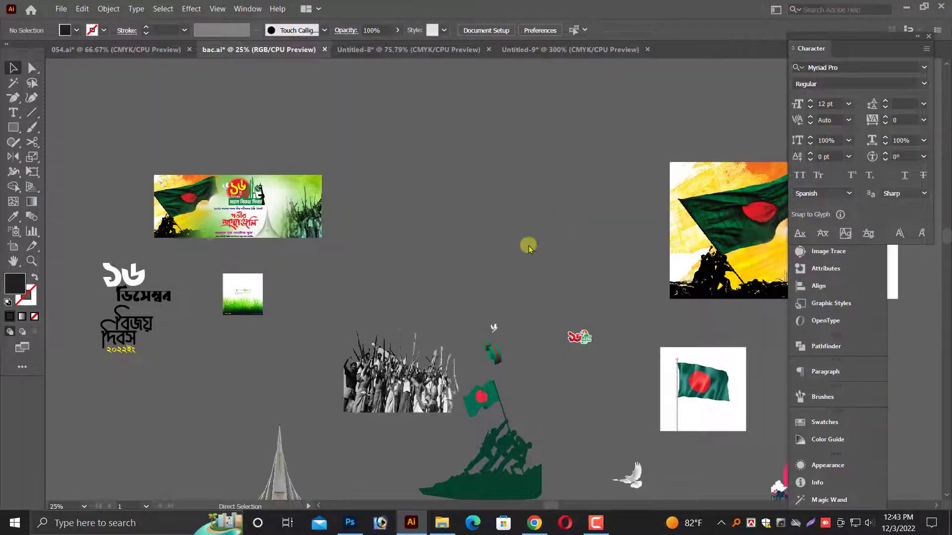
scroll(518, 253, up, 1)
scroll(518, 253, up, 1)
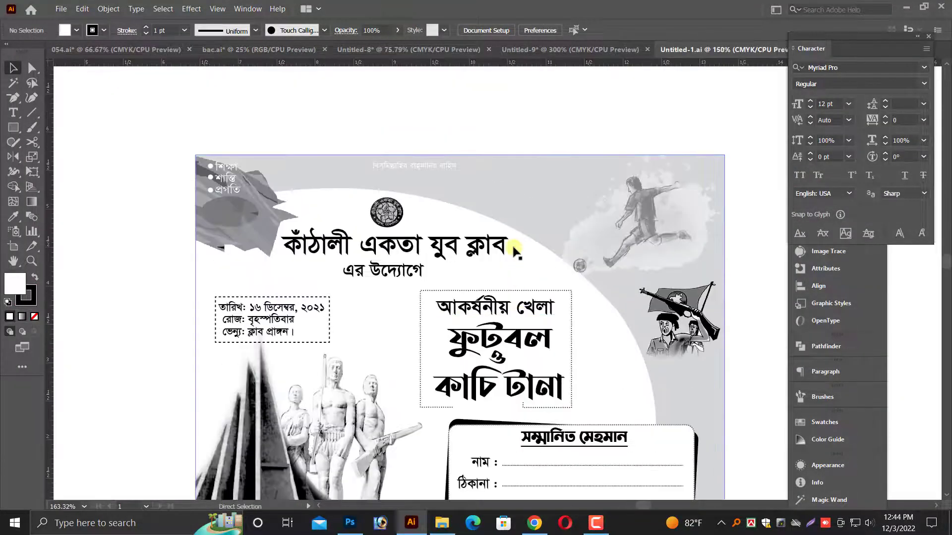
scroll(516, 250, up, 1)
scroll(515, 251, down, 2)
scroll(279, 272, left, 5)
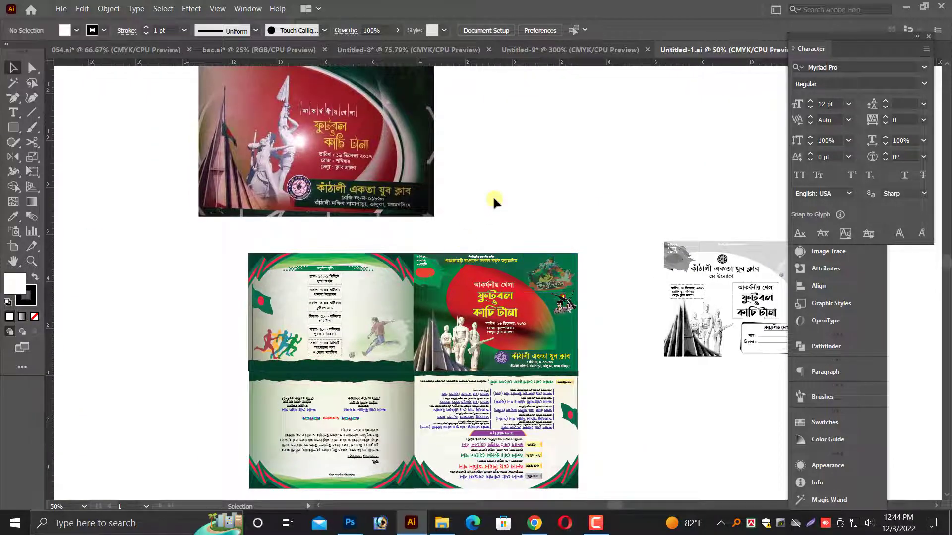
scroll(465, 253, up, 2)
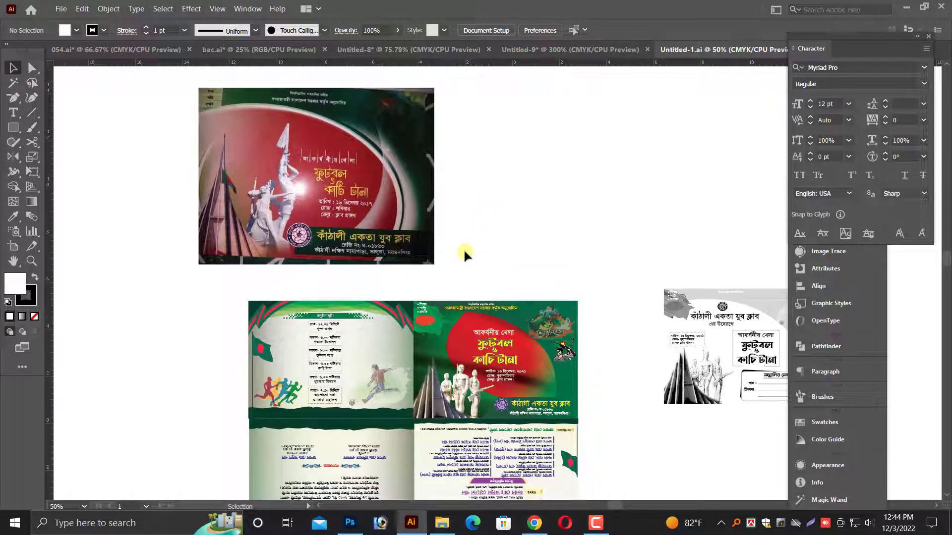
scroll(464, 250, down, 2)
scroll(464, 250, down, 2)
scroll(464, 250, right, 1)
Step: Close the Untitled-1 card and browse the 16 december folder in the Open dialog
key(ctrl+w)
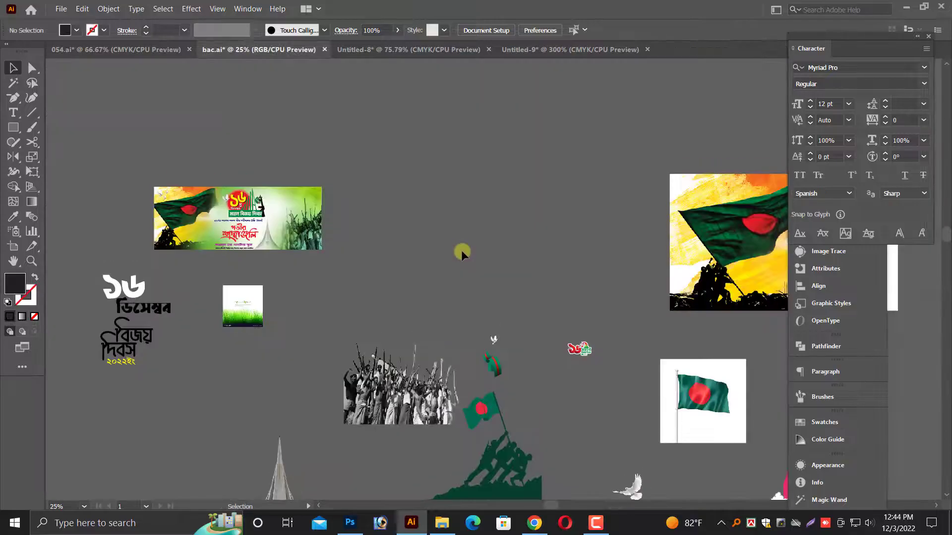
key(ctrl+o)
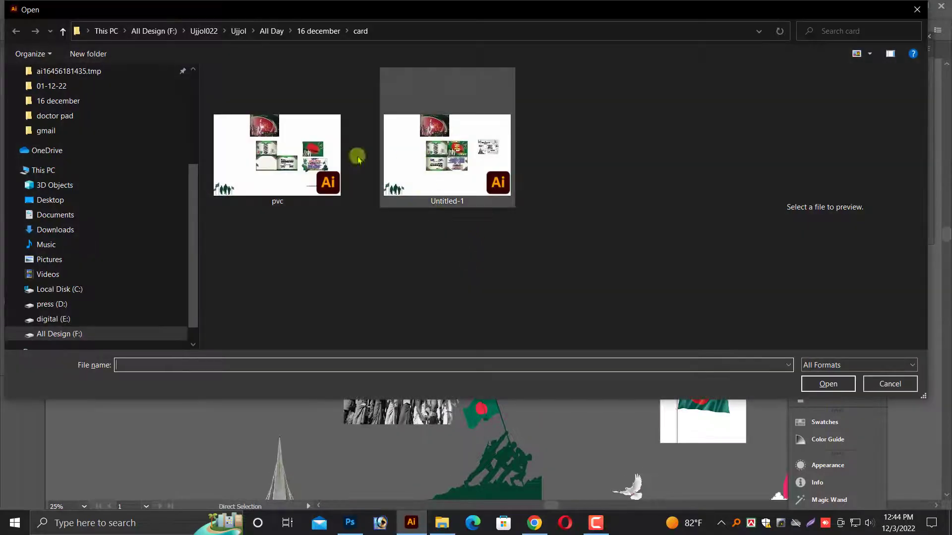
click(63, 31)
scroll(538, 220, down, 3)
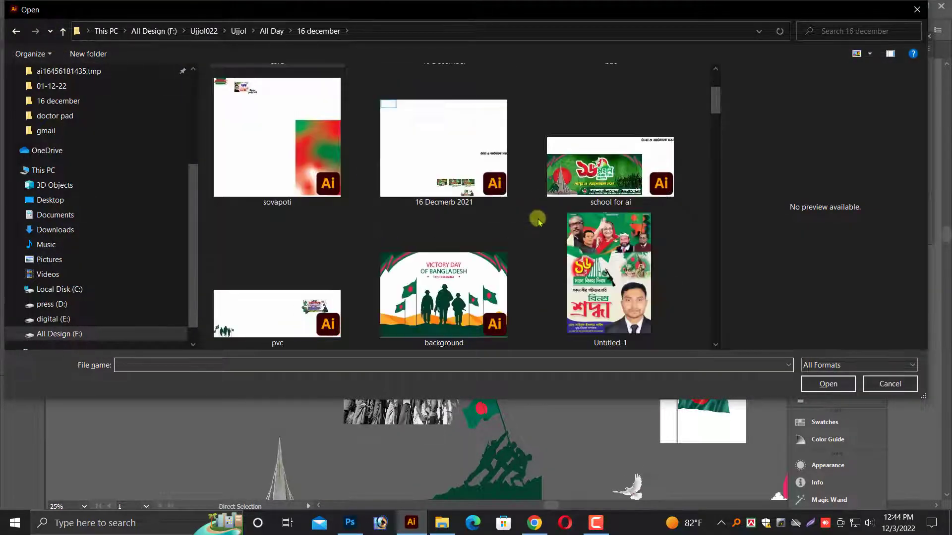
scroll(529, 223, down, 3)
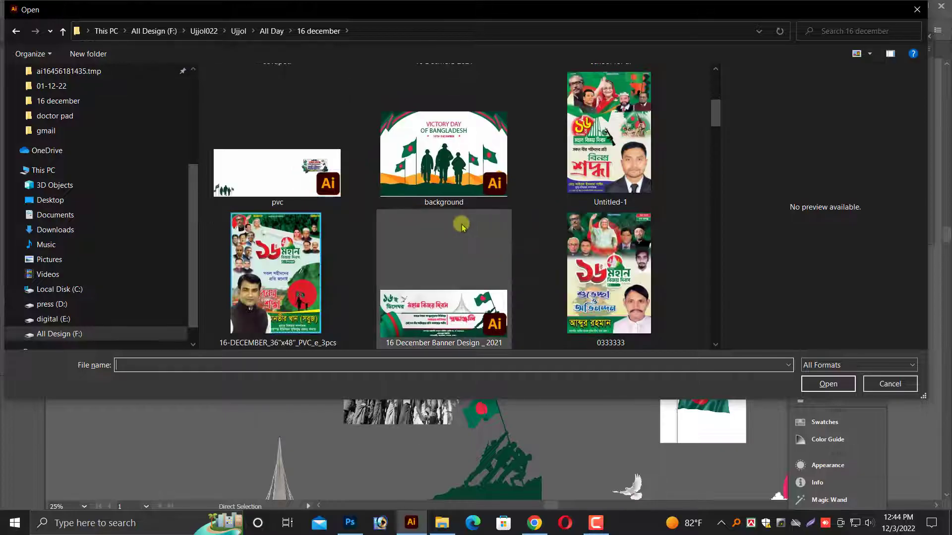
scroll(514, 228, down, 3)
scroll(514, 233, down, 3)
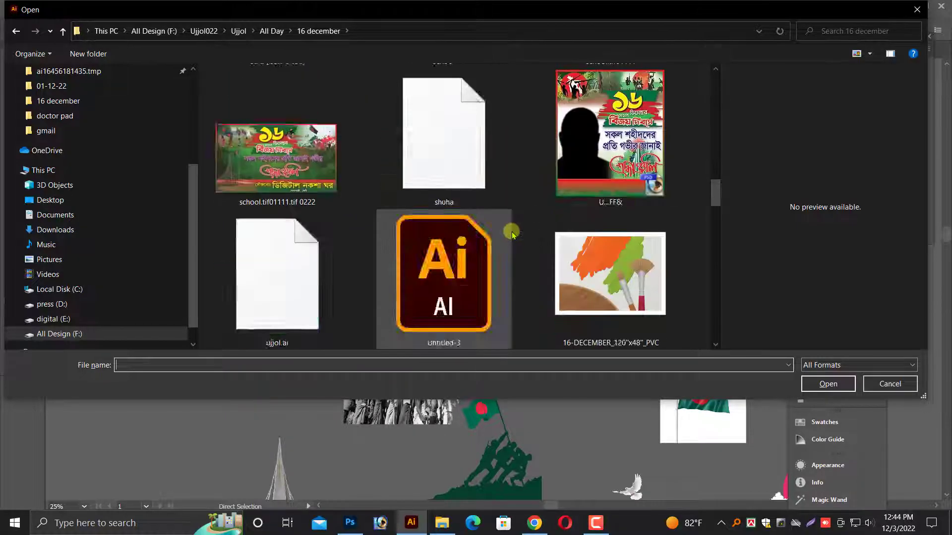
scroll(510, 229, down, 3)
scroll(518, 164, down, 3)
scroll(496, 158, down, 3)
scroll(564, 259, down, 3)
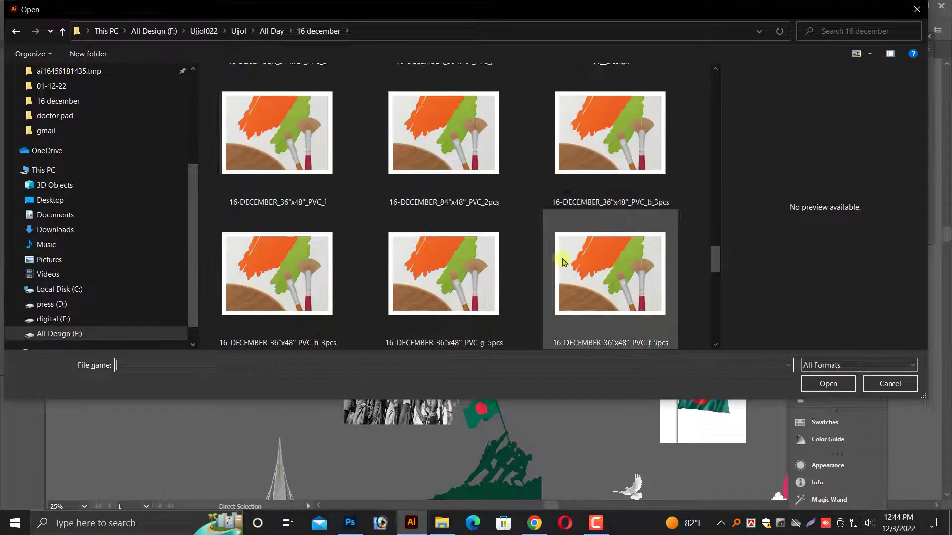
scroll(561, 260, down, 2)
scroll(619, 268, down, 2)
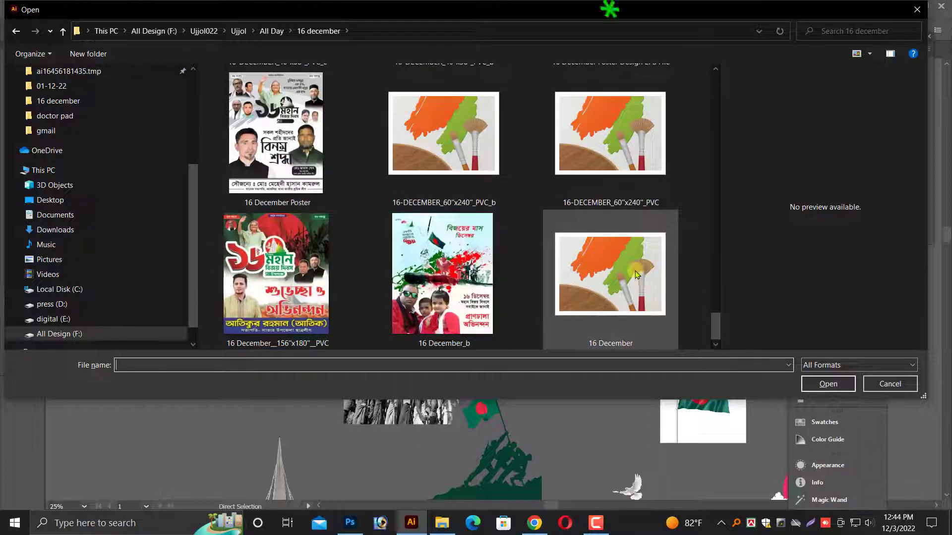
scroll(545, 278, up, 2)
scroll(521, 278, up, 2)
scroll(521, 277, up, 2)
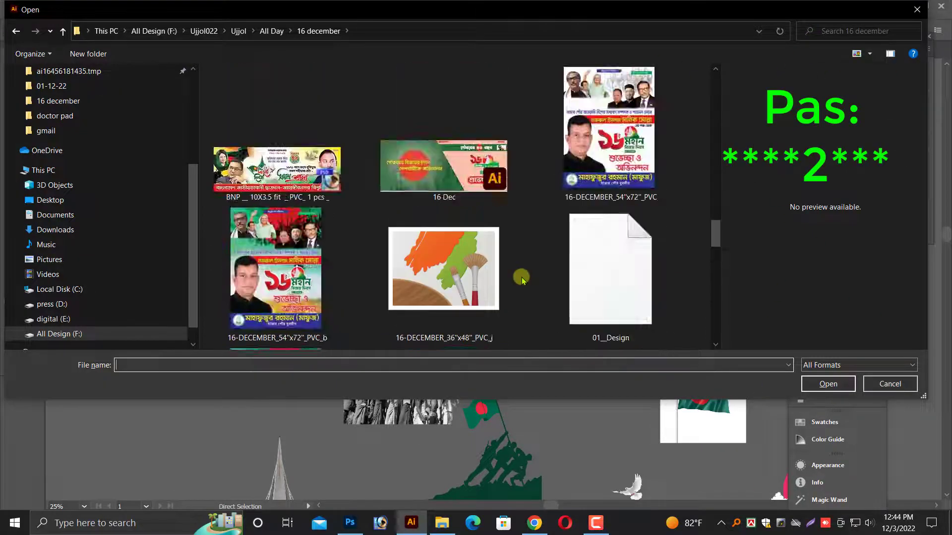
scroll(522, 279, up, 2)
scroll(522, 279, up, 2)
scroll(522, 278, up, 2)
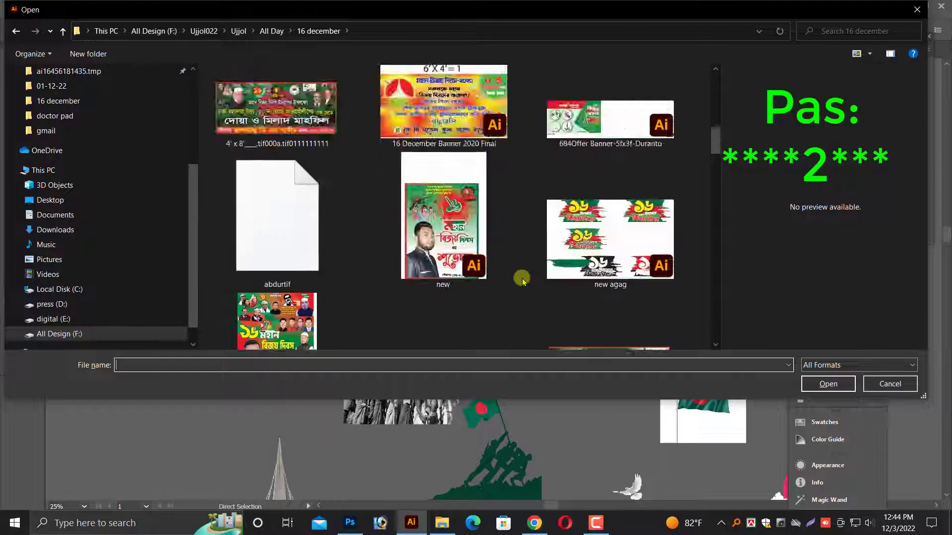
scroll(521, 277, up, 2)
scroll(522, 277, up, 2)
Step: Go up to All Day, enter the 26 march folder and open the nnwwwww design
click(300, 264)
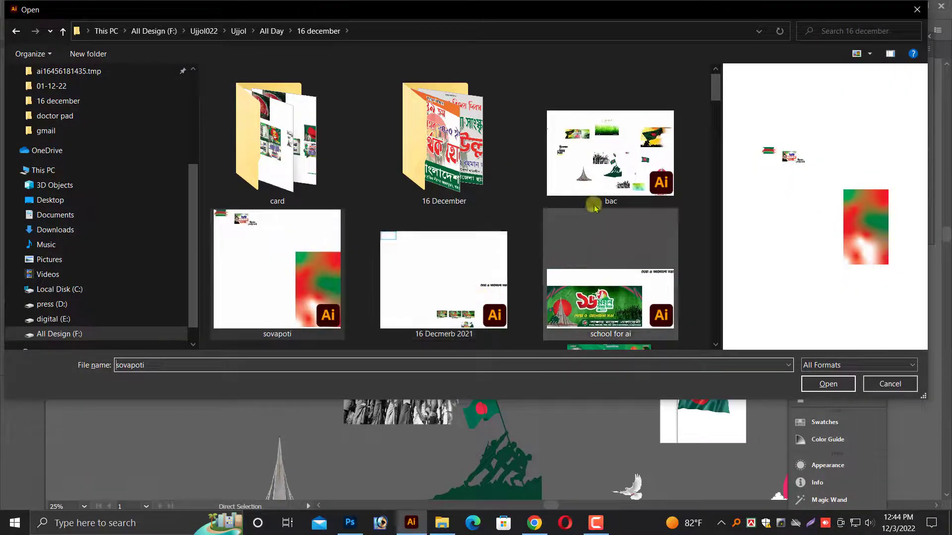
click(344, 168)
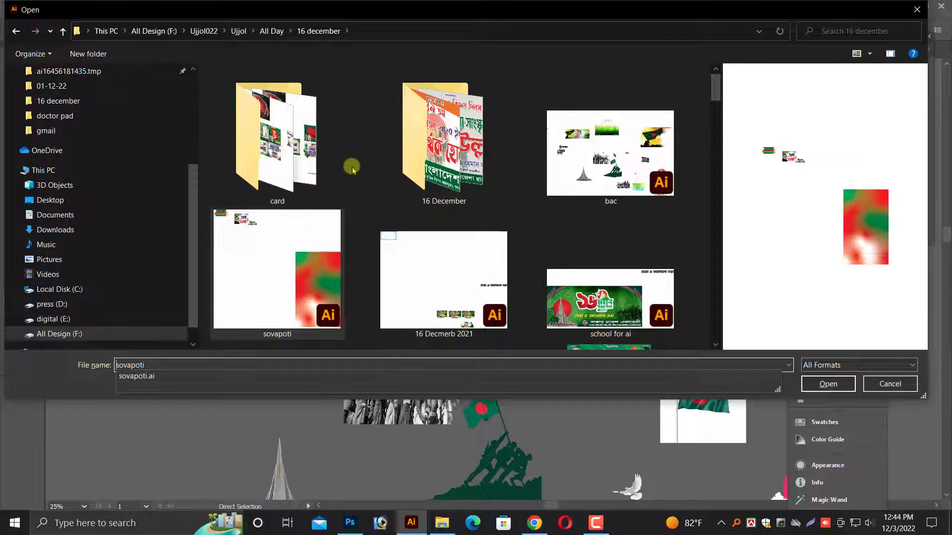
click(62, 31)
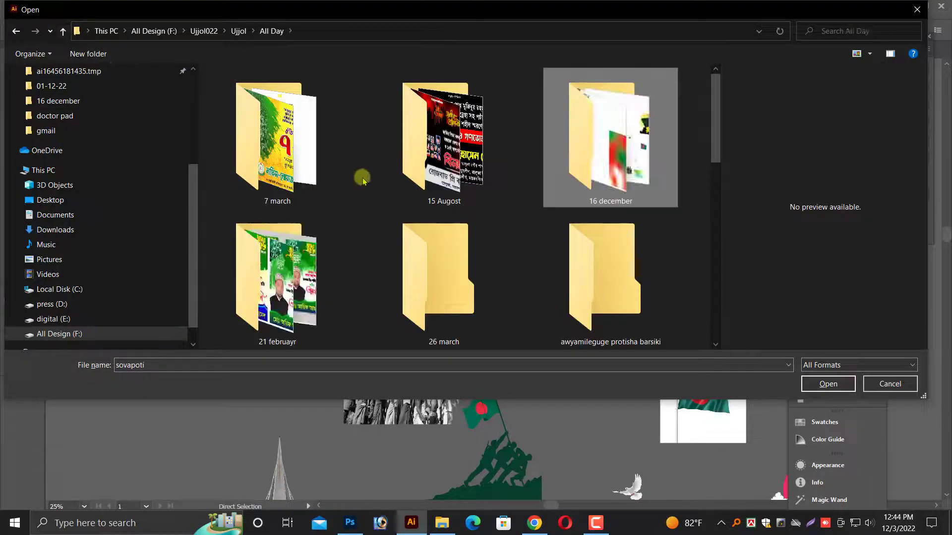
scroll(393, 222, down, 2)
double_click(449, 136)
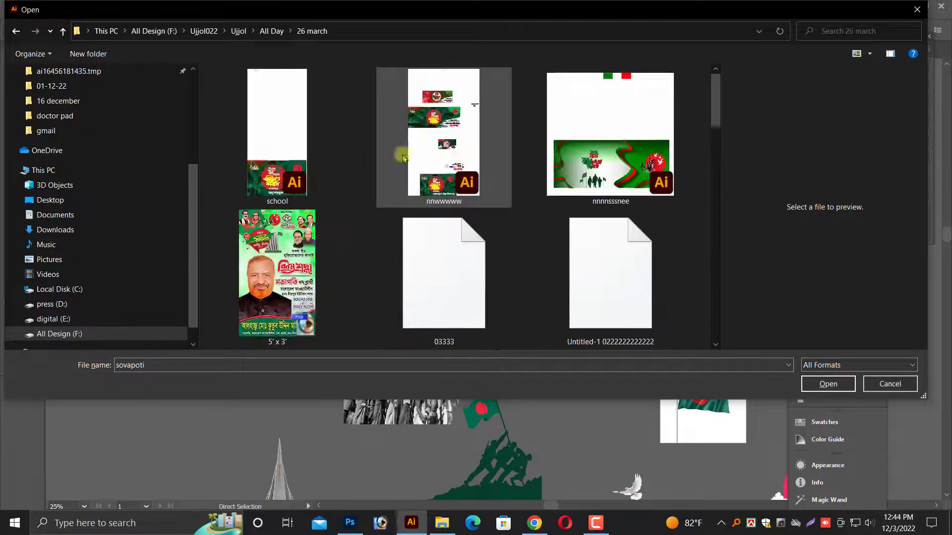
click(456, 139)
double_click(456, 138)
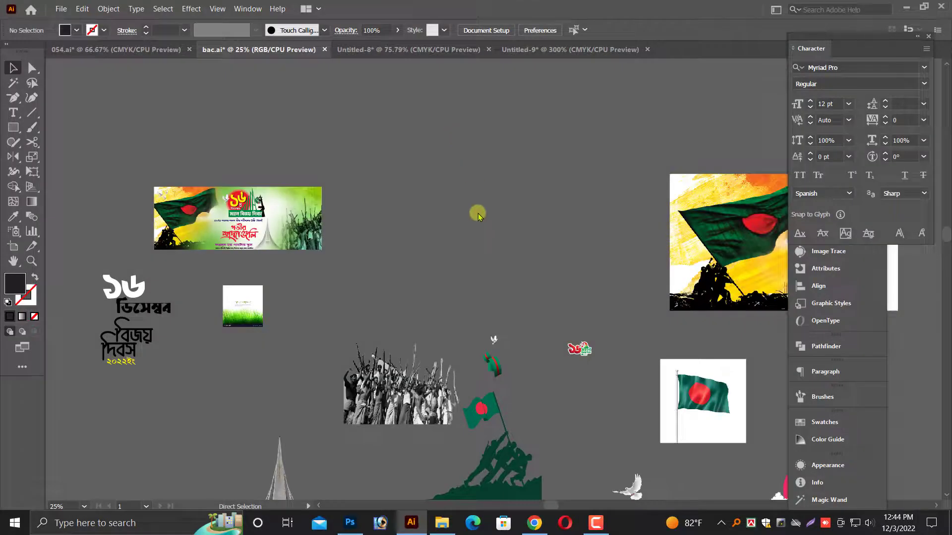
Step: Close the nnwwwww design without saving its changes
scroll(310, 251, down, 3)
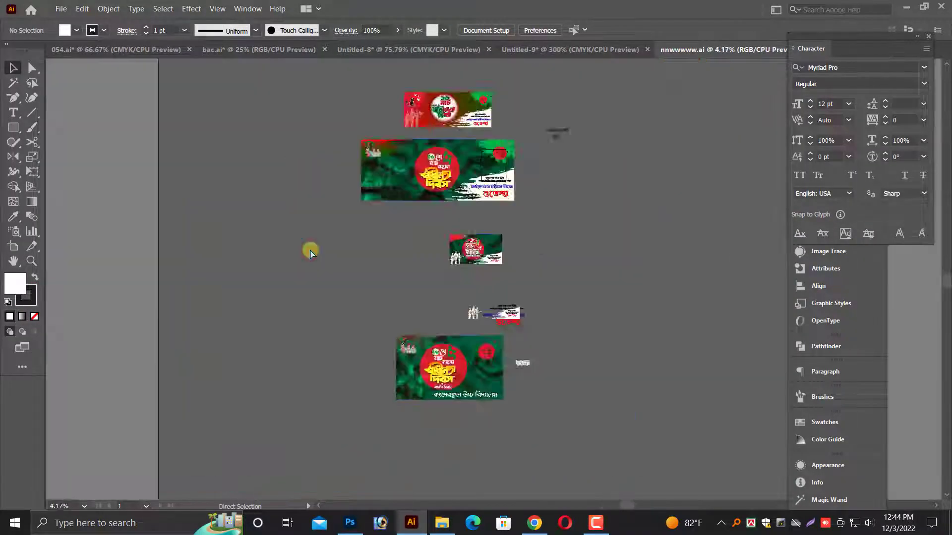
scroll(441, 207, up, 5)
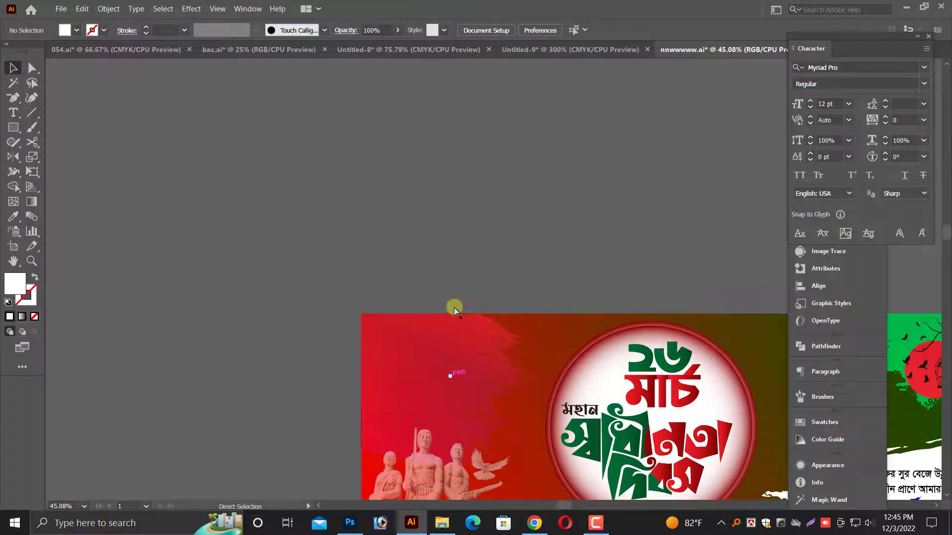
scroll(496, 386, up, 3)
scroll(504, 395, down, 1)
scroll(503, 347, up, 1)
key(ctrl+w)
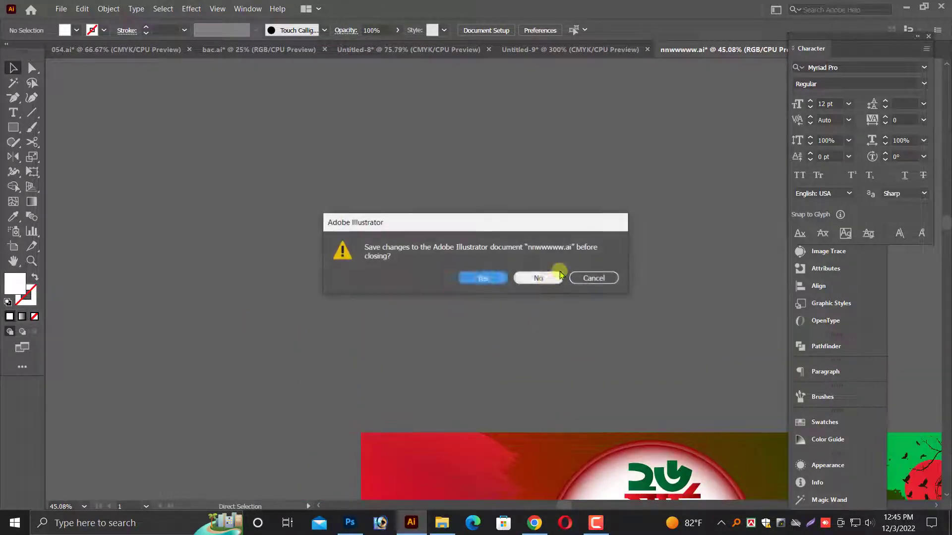
click(538, 277)
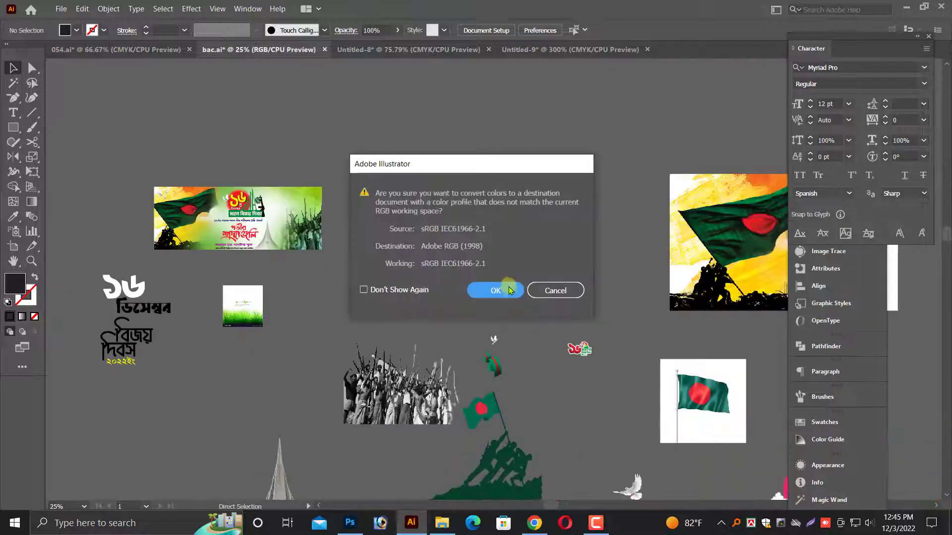
Step: Paste the red circle artwork into bac.ai, accepting the colour conversion, and reselect it
click(511, 290)
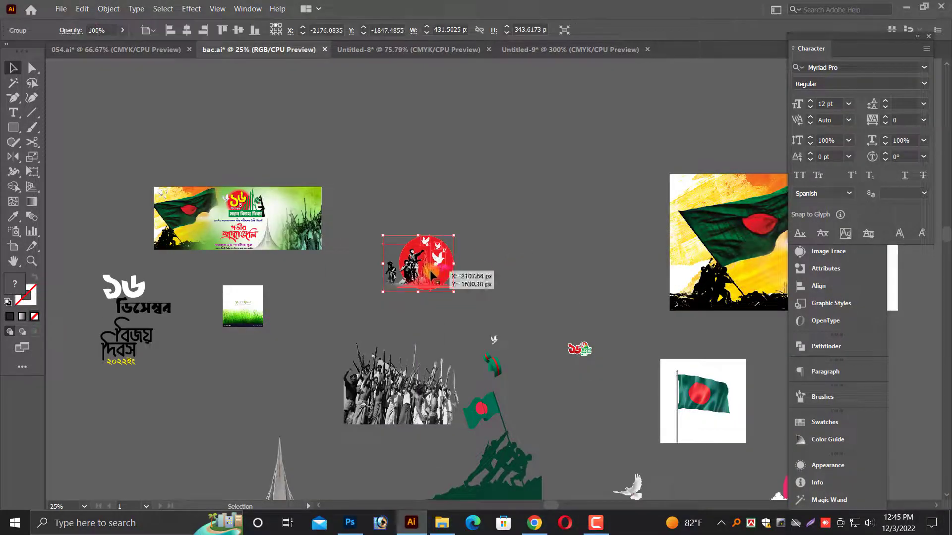
scroll(476, 271, down, 2)
scroll(524, 248, left, 3)
scroll(524, 248, down, 2)
scroll(551, 225, down, 1)
click(551, 225)
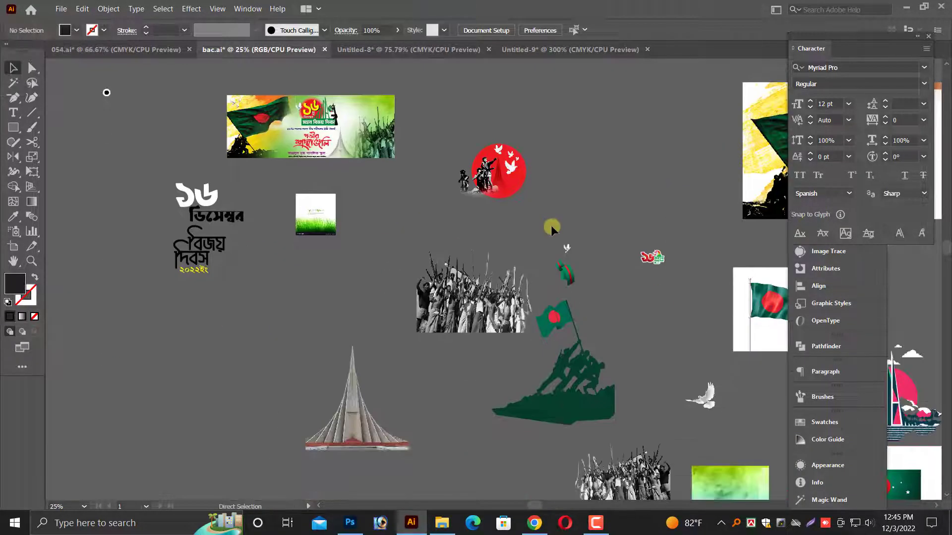
scroll(521, 213, down, 1)
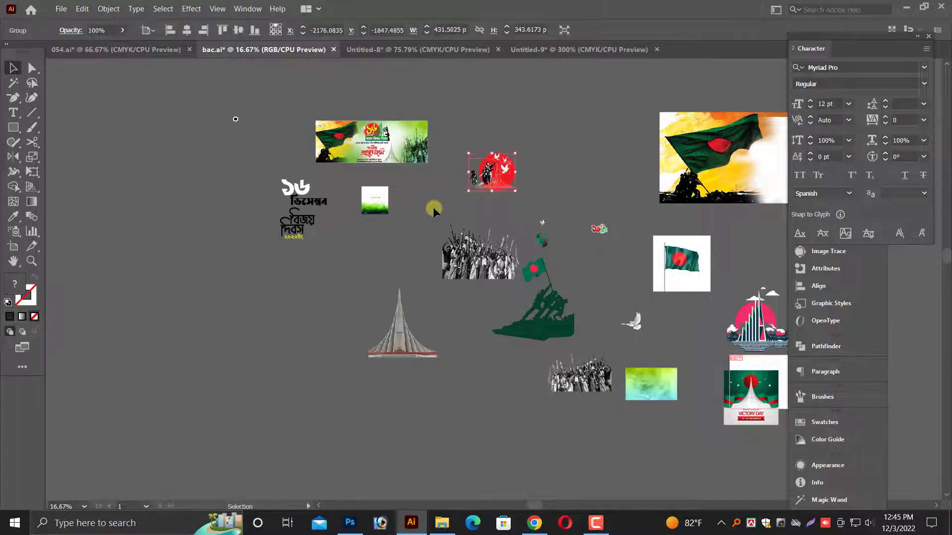
click(474, 198)
scroll(339, 359, down, 1)
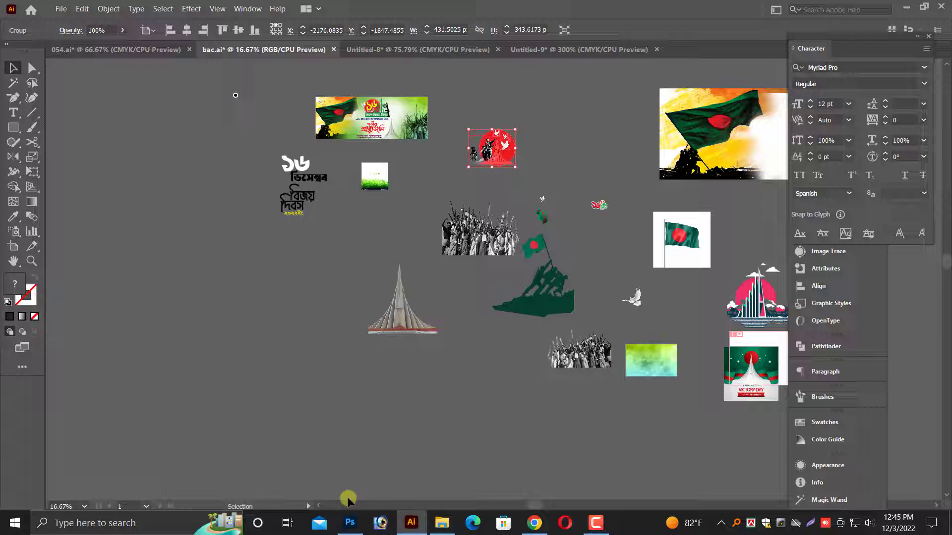
Step: Try pasting the artwork into the Photoshop banner and dismiss the invalid PDF error
click(361, 528)
key(ctrl+v)
click(467, 124)
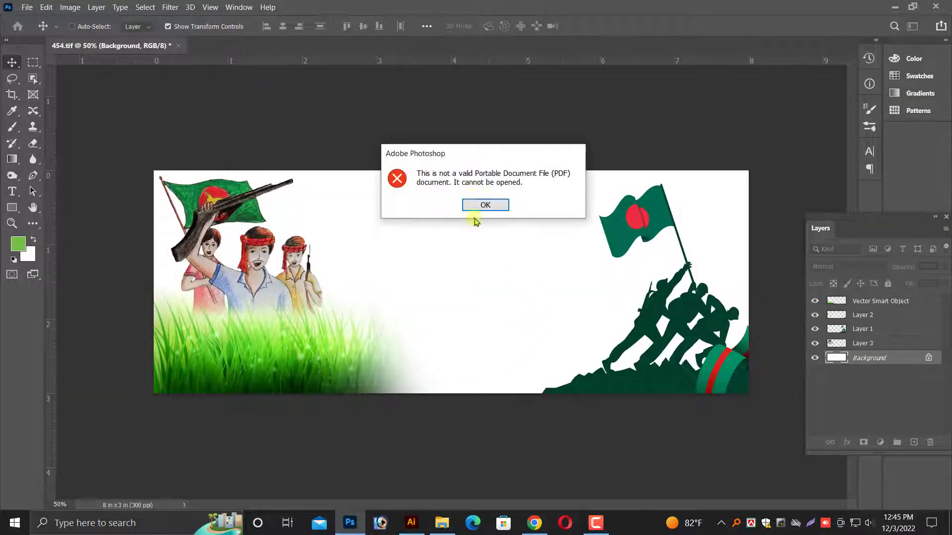
key(Return)
click(411, 523)
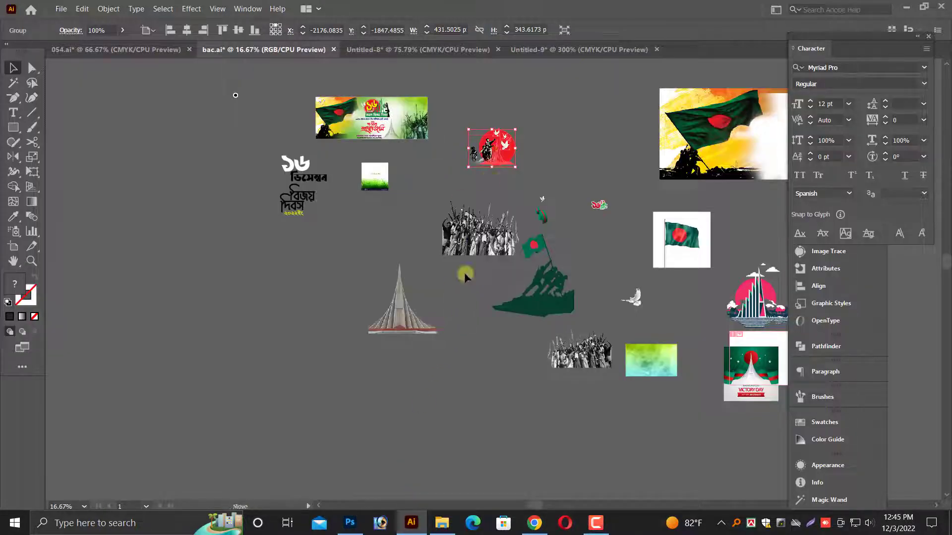
click(359, 529)
Step: Paste the red-circle graphic into the banner and shrink it with Free Transform
key(ctrl+v)
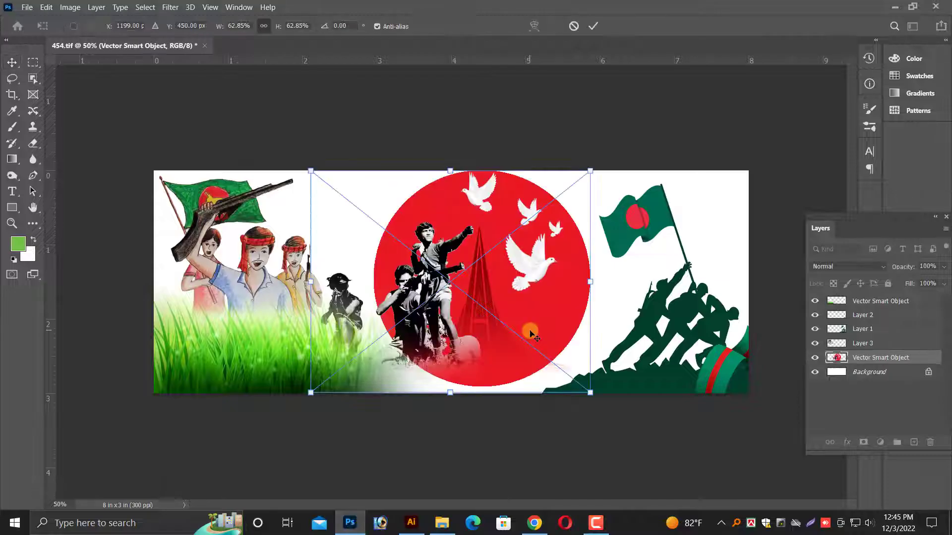
drag(513, 313, 518, 322)
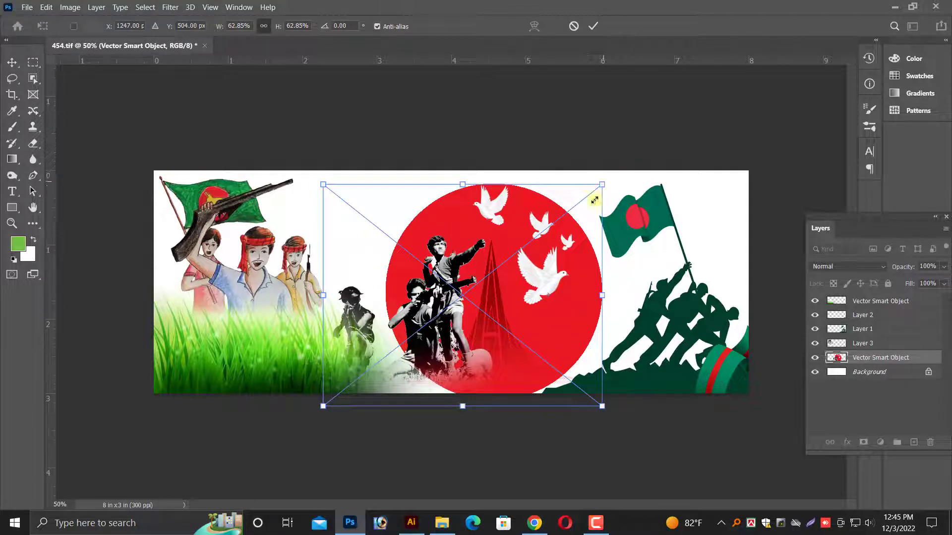
drag(594, 200, 489, 274)
mouse_move(418, 370)
mouse_down()
mouse_move(468, 357)
mouse_move(664, 255)
mouse_move(678, 262)
mouse_up()
key(ctrl+plus)
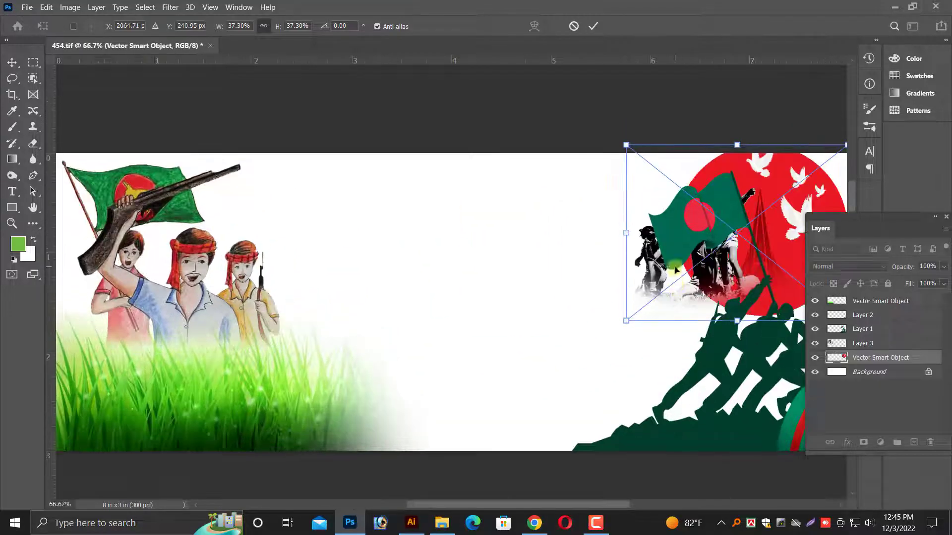
key(ctrl+minus)
key(Return)
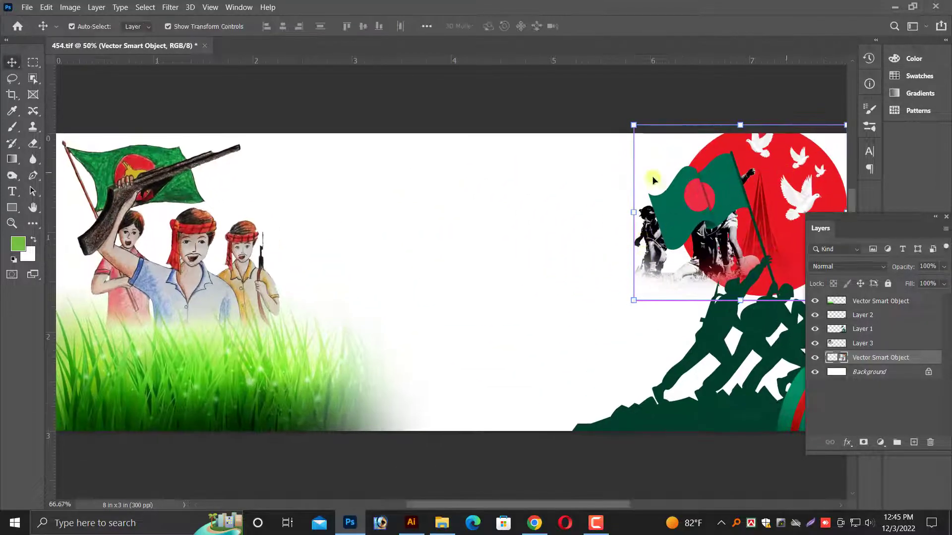
Step: Move the red-circle graphic toward the left-centre and hide the panels to view the banner
drag(653, 180, 278, 193)
key(ctrl+plus)
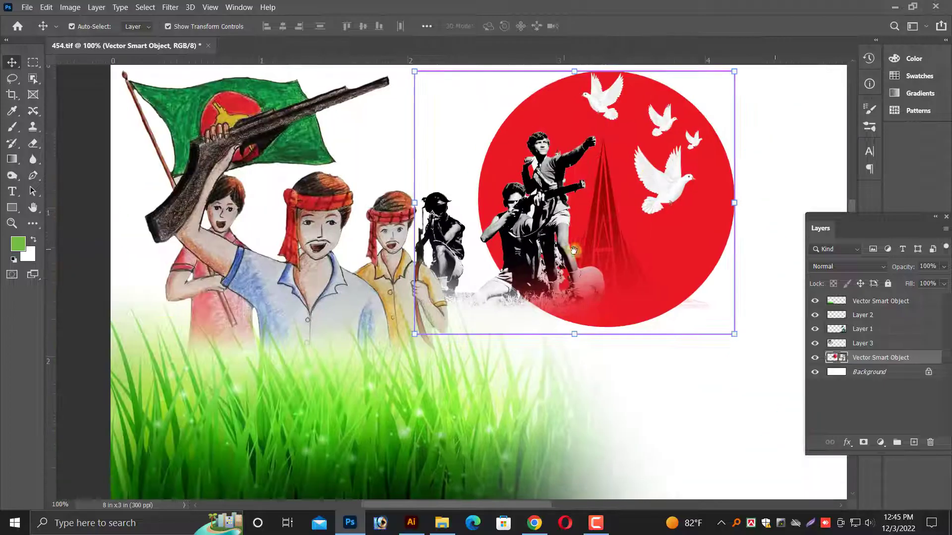
key(ctrl+minus)
key(ctrl+minus)
key(Tab)
key(ctrl+plus)
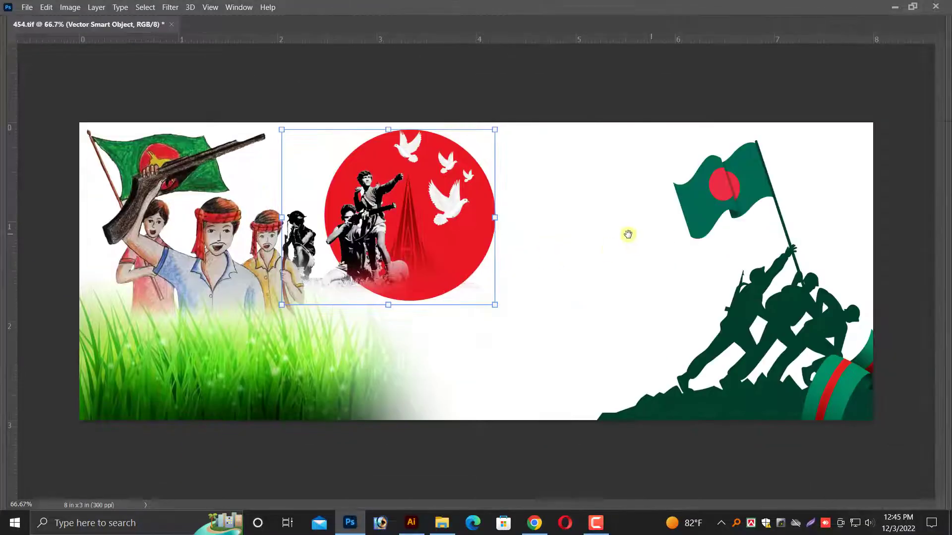
click(720, 188)
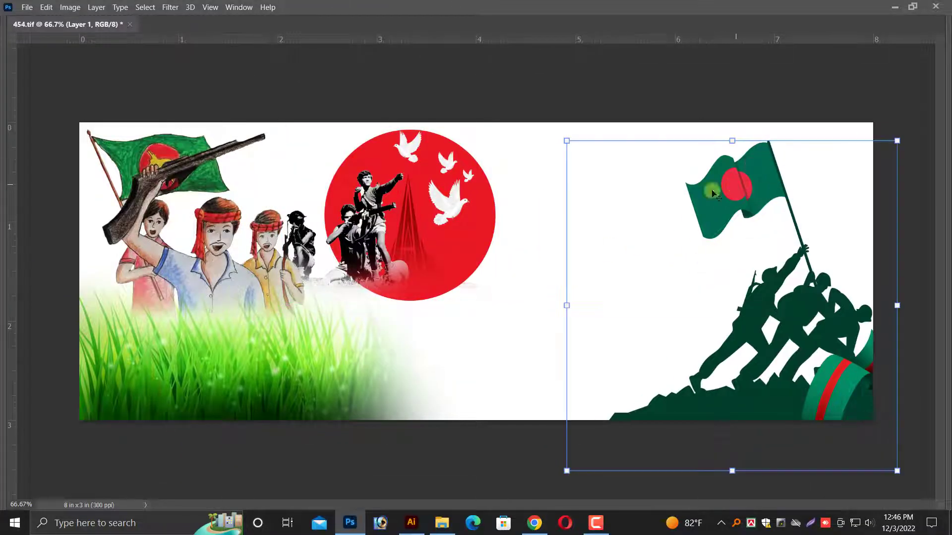
Step: Select the red-circle layer, shrink it further and place it upper right beside the flag
right_click(367, 199)
click(396, 210)
drag(410, 209, 603, 217)
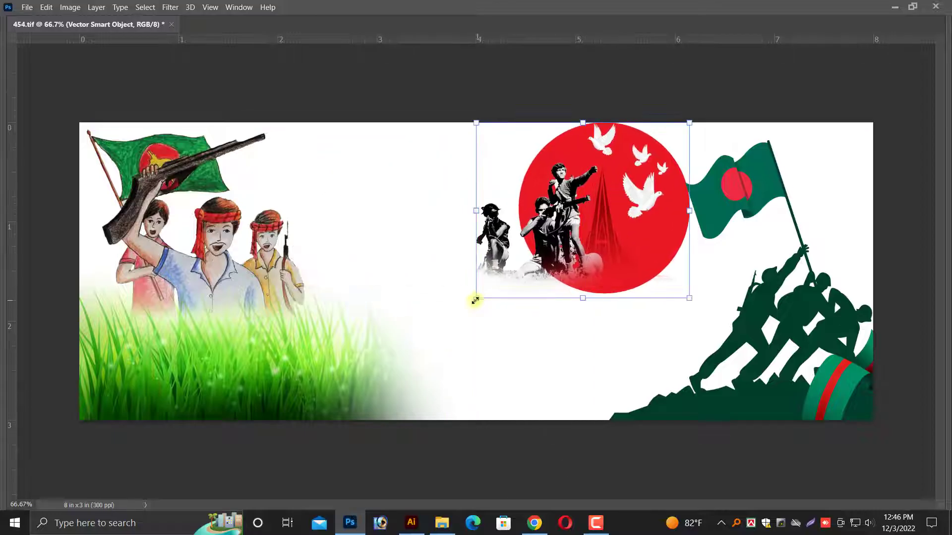
drag(475, 300, 521, 256)
drag(591, 222, 611, 226)
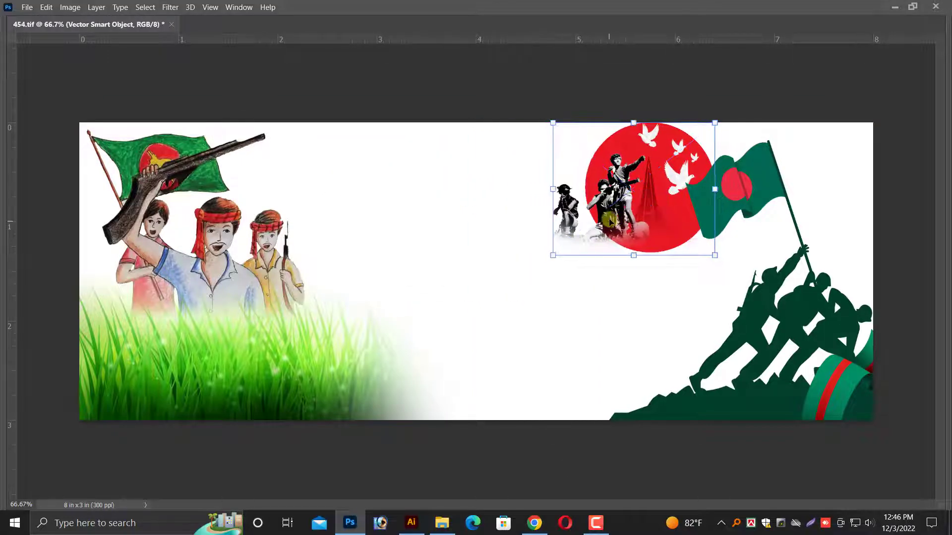
scroll(610, 222, up, 1)
scroll(631, 227, right, 3)
Step: Check the flag-raising silhouette and left illustration layers, then deselect back to Background
right_click(724, 148)
click(728, 154)
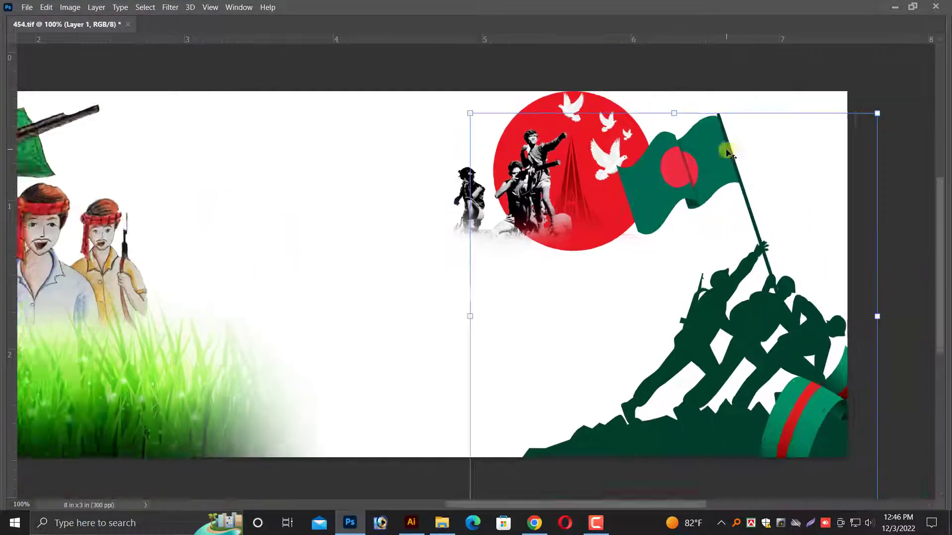
scroll(726, 152, down, 1)
click(257, 369)
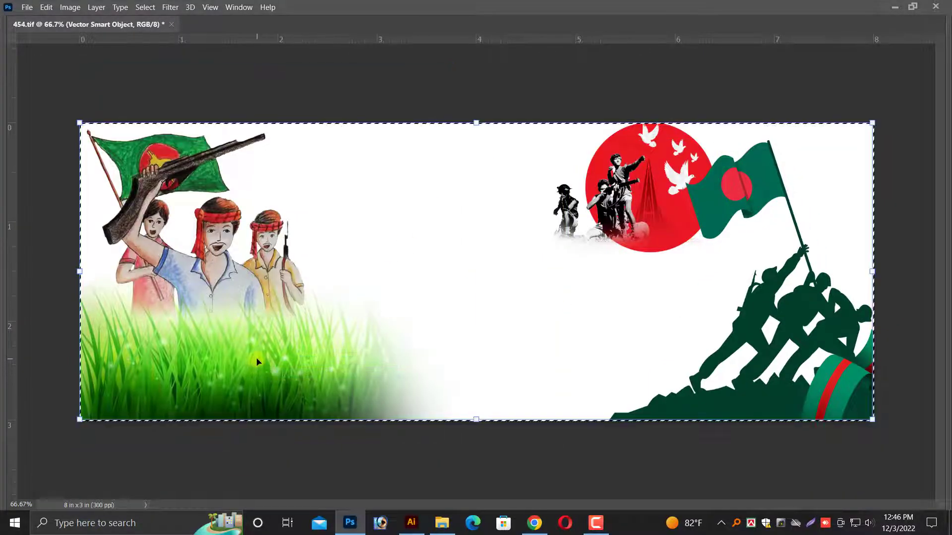
scroll(416, 367, down, 1)
click(551, 290)
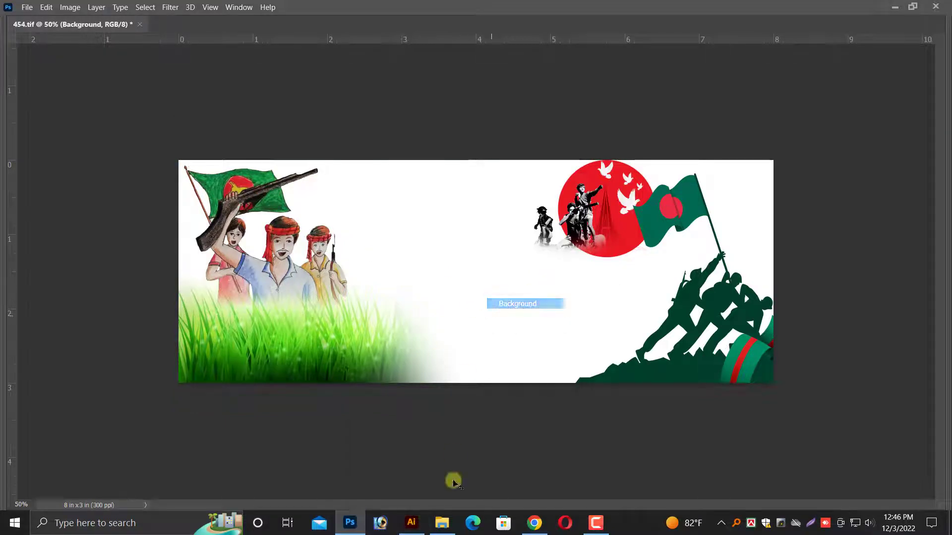
Step: Retry pasting into the Photoshop banner, dismiss the invalid PDF error, and return to Illustrator
key(alt+Tab)
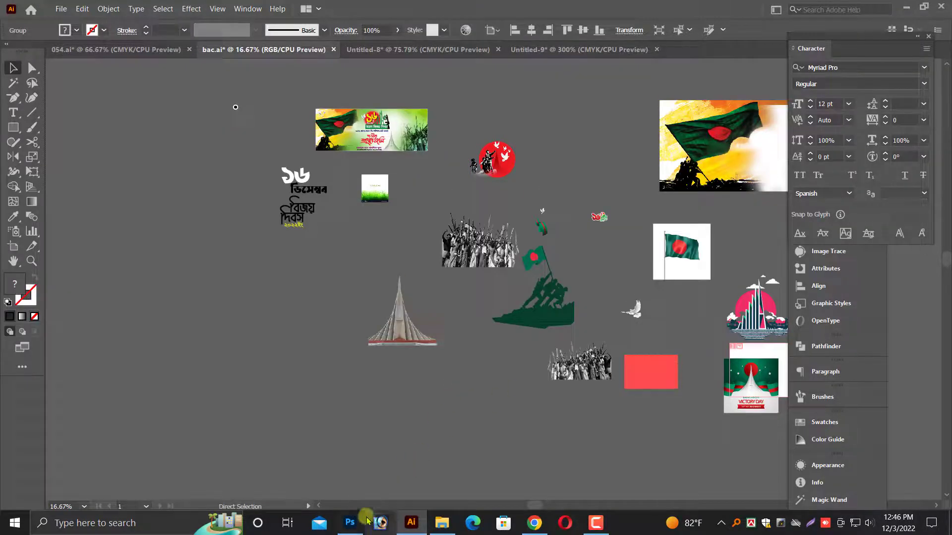
click(367, 519)
key(ctrl+v)
click(463, 121)
click(489, 206)
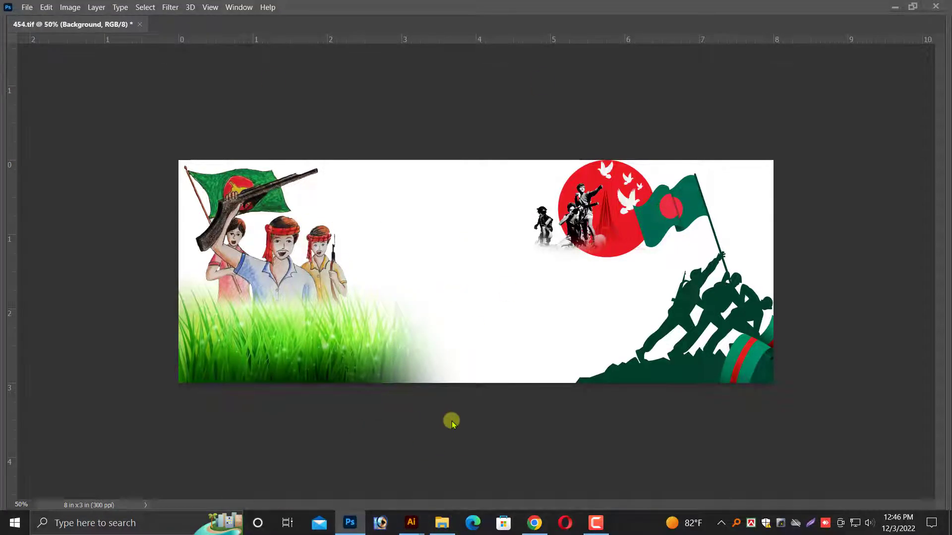
key(alt+Tab)
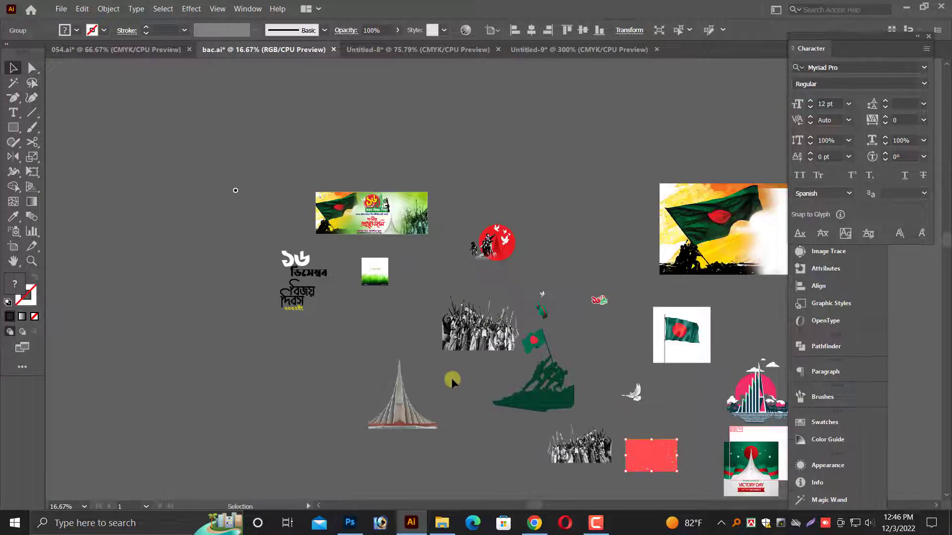
Step: Select the Victory Day card and release its clipping mask
drag(661, 438, 499, 444)
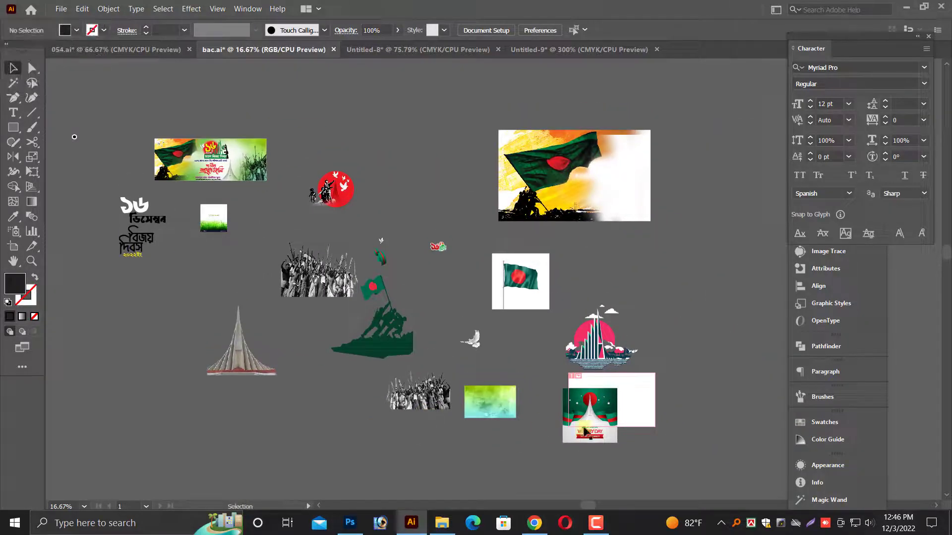
click(605, 407)
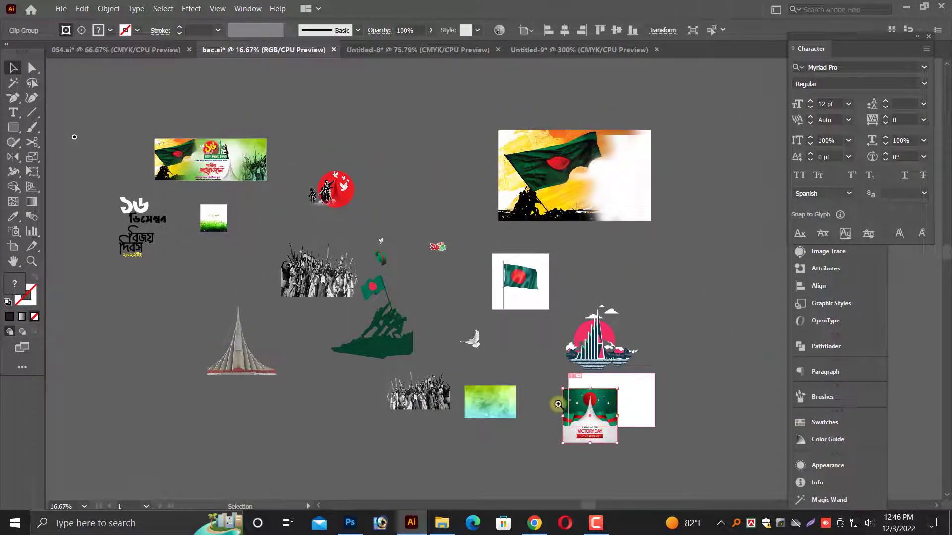
key(ctrl+1)
key(ctrl+minus)
scroll(307, 276, right, 5)
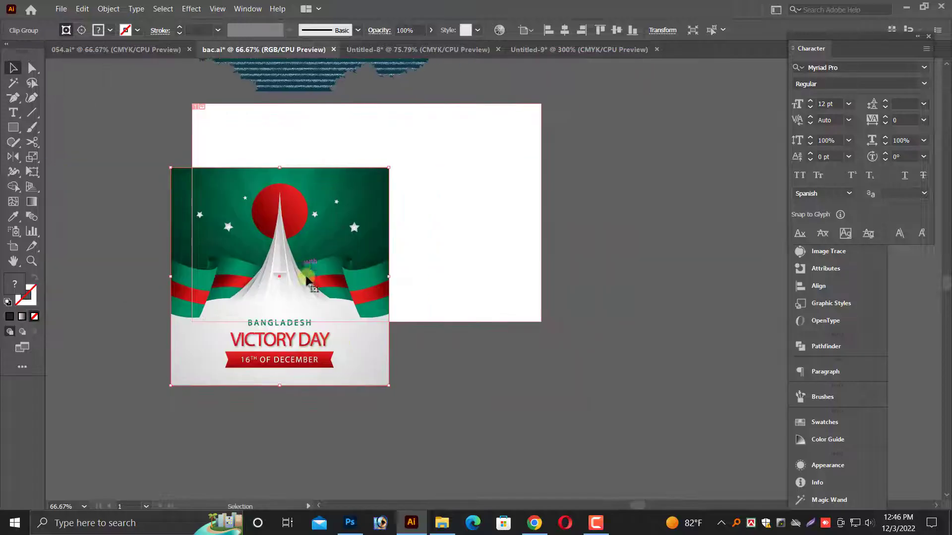
right_click(318, 257)
click(370, 344)
Step: Move the tower aside, delete the white text panel, and paste the flag-ribbon into Photoshop
click(287, 287)
drag(287, 287, 559, 320)
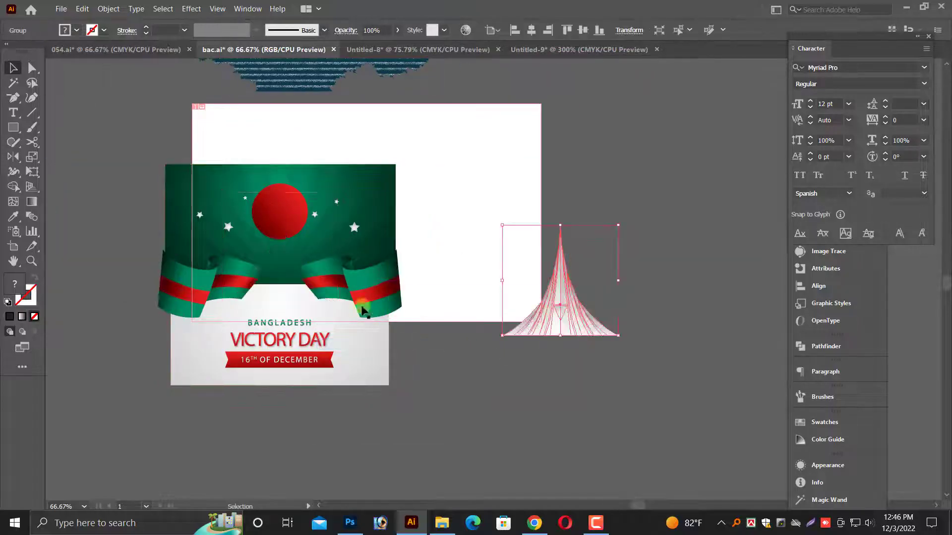
click(366, 298)
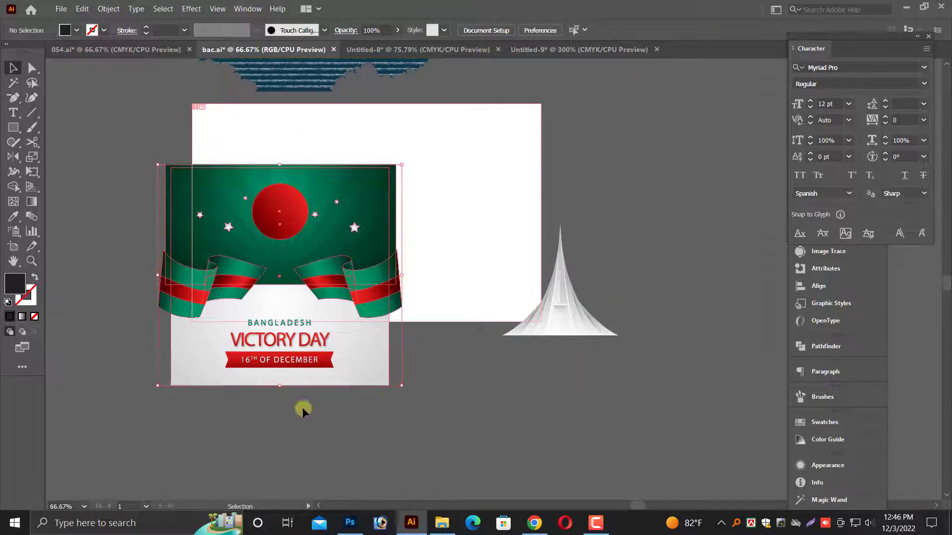
click(266, 328)
key(Delete)
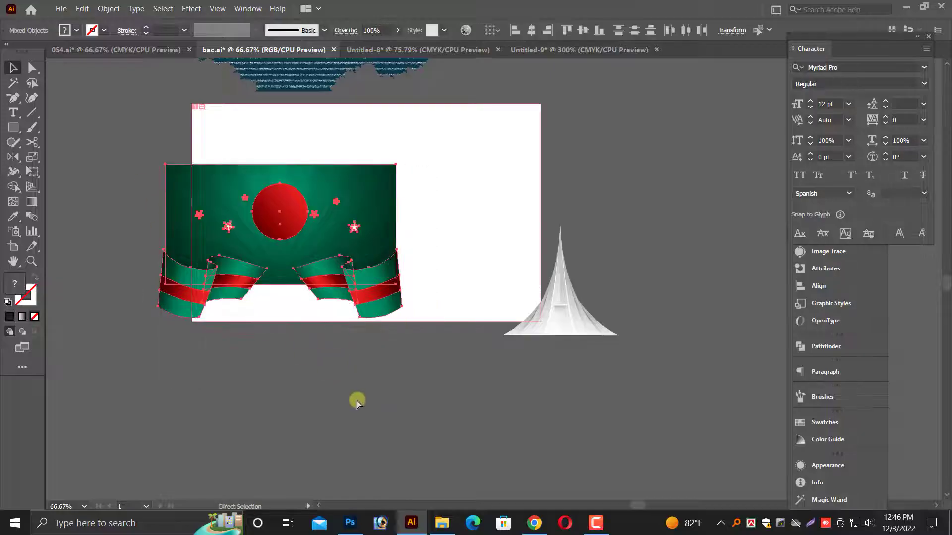
click(355, 527)
key(ctrl+v)
Step: Enlarge the pasted flag-ribbon artwork and position it at the banner's upper right
click(461, 121)
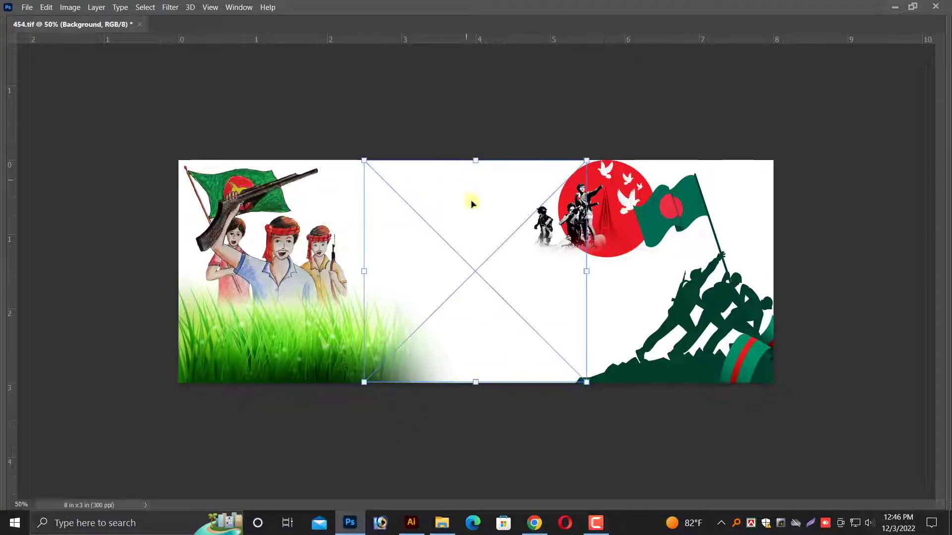
mouse_move(587, 271)
mouse_down()
mouse_move(791, 271)
mouse_move(711, 256)
mouse_up()
drag(502, 465, 431, 502)
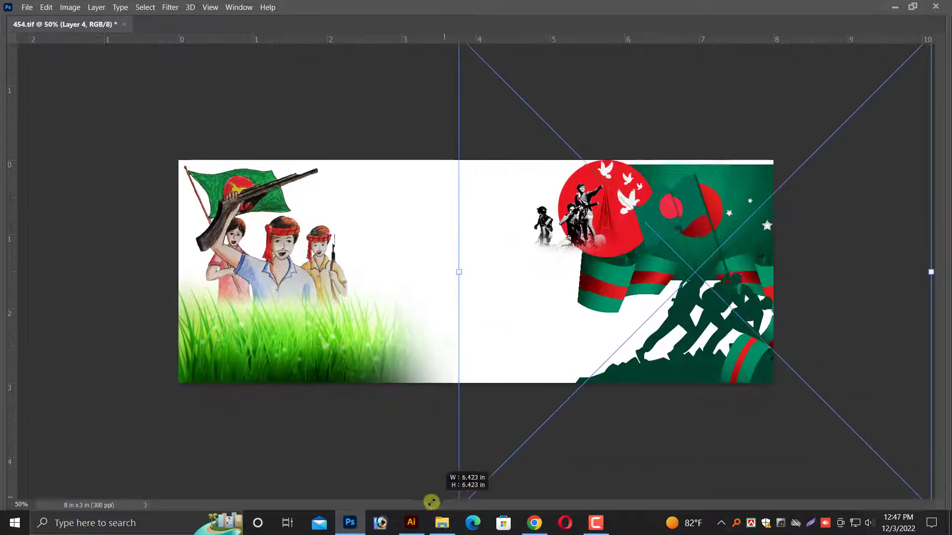
drag(624, 277, 618, 263)
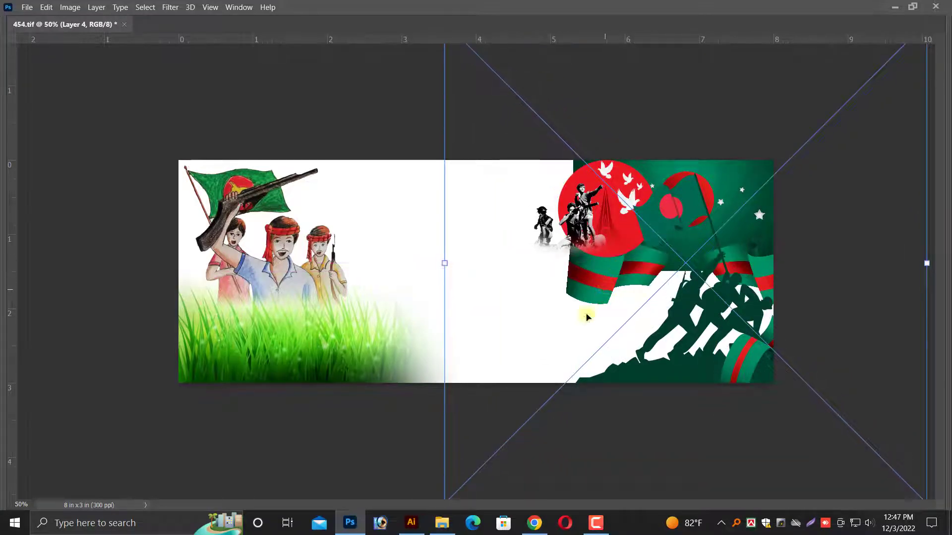
drag(441, 263, 378, 263)
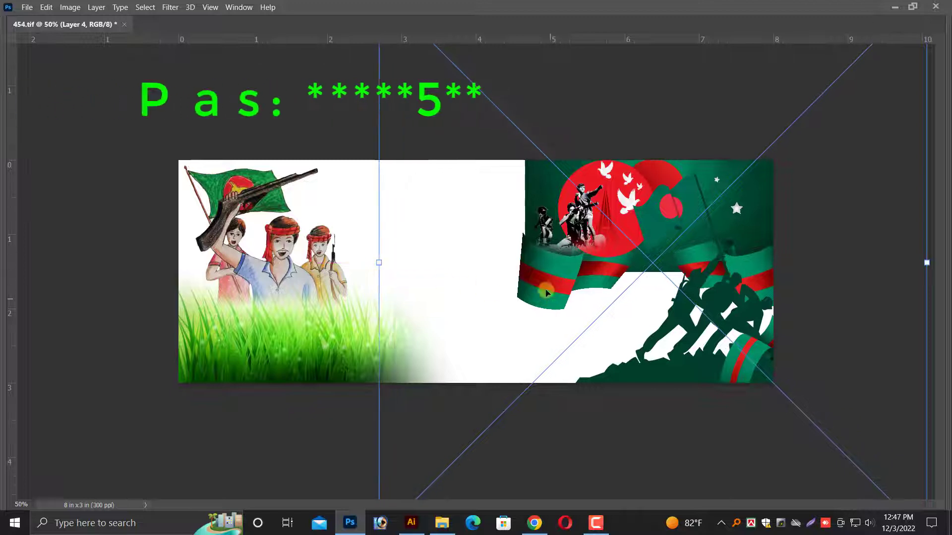
mouse_move(542, 285)
mouse_down()
mouse_move(544, 294)
mouse_move(559, 288)
mouse_up()
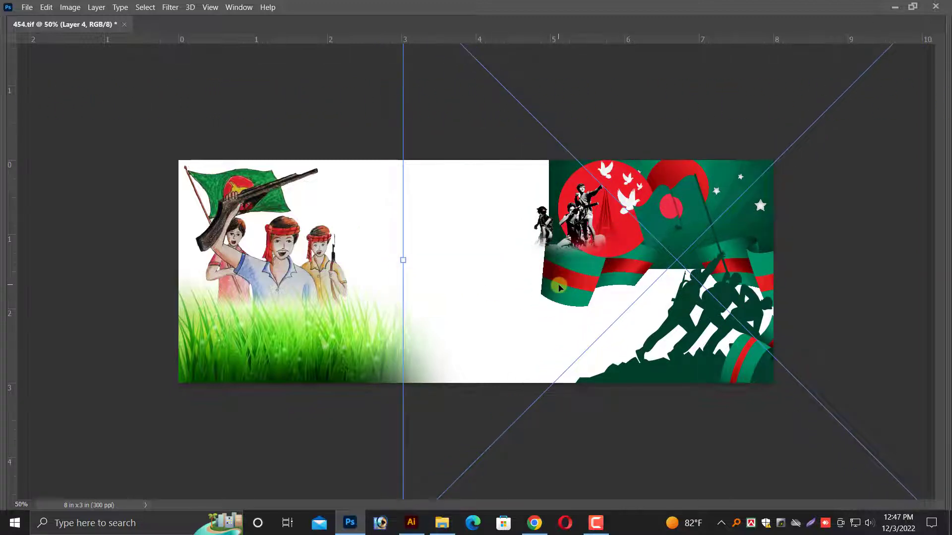
Step: Erase the green and red ribbon on the right side to white
drag(496, 338, 568, 358)
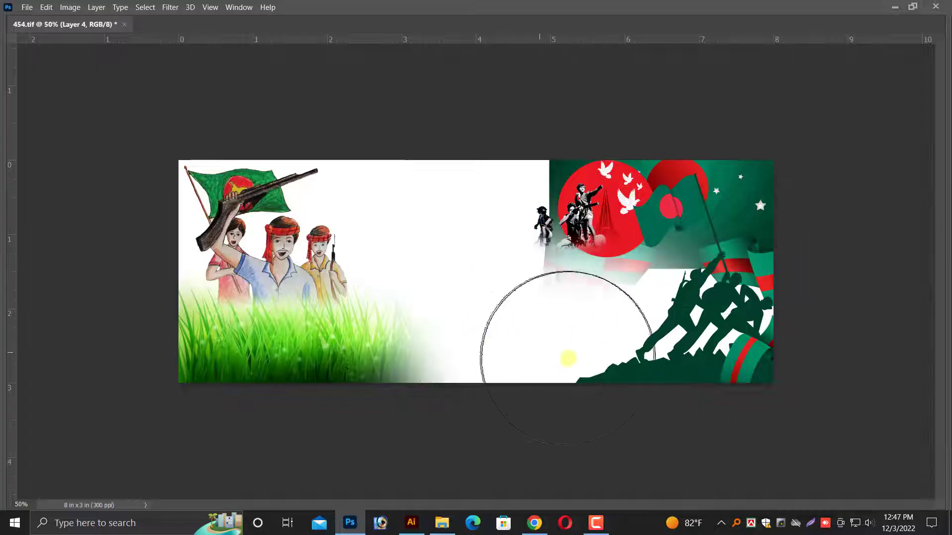
drag(572, 307, 546, 308)
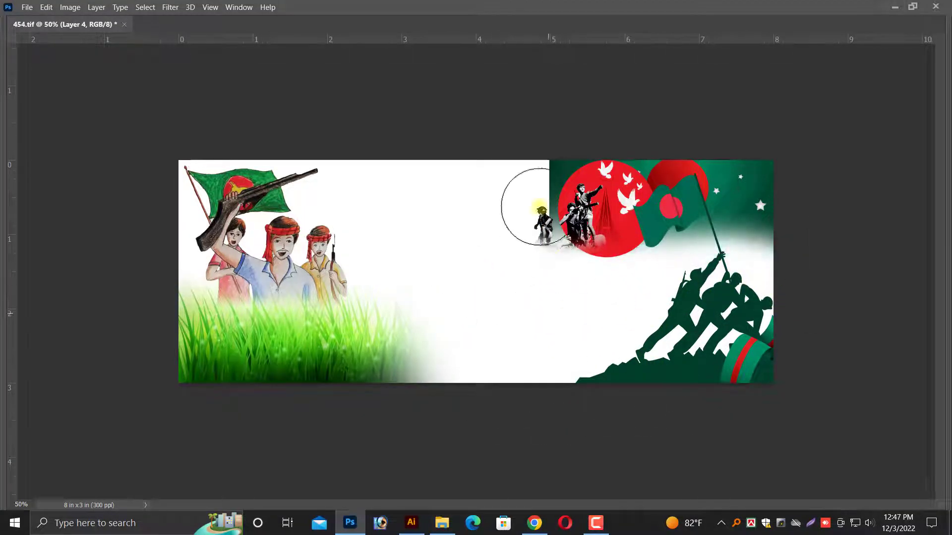
key(ctrl+plus)
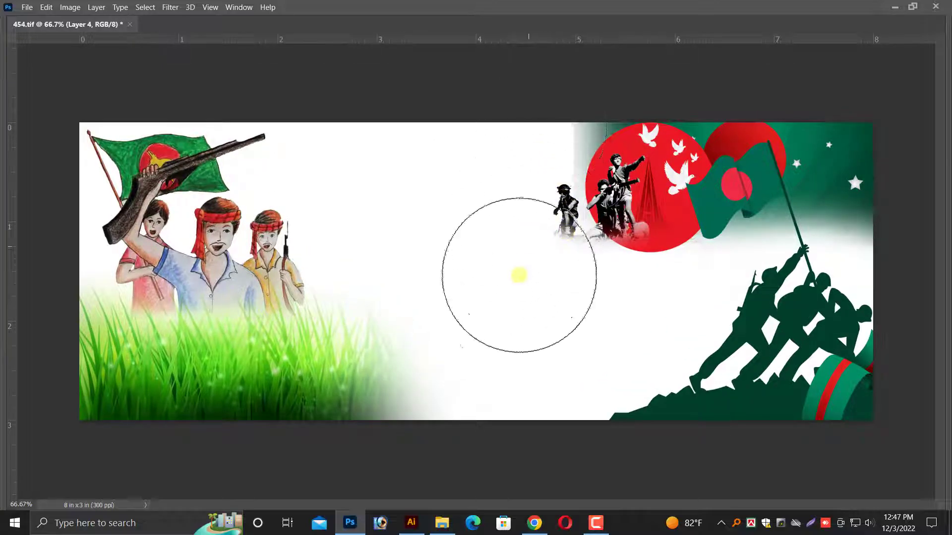
key(v)
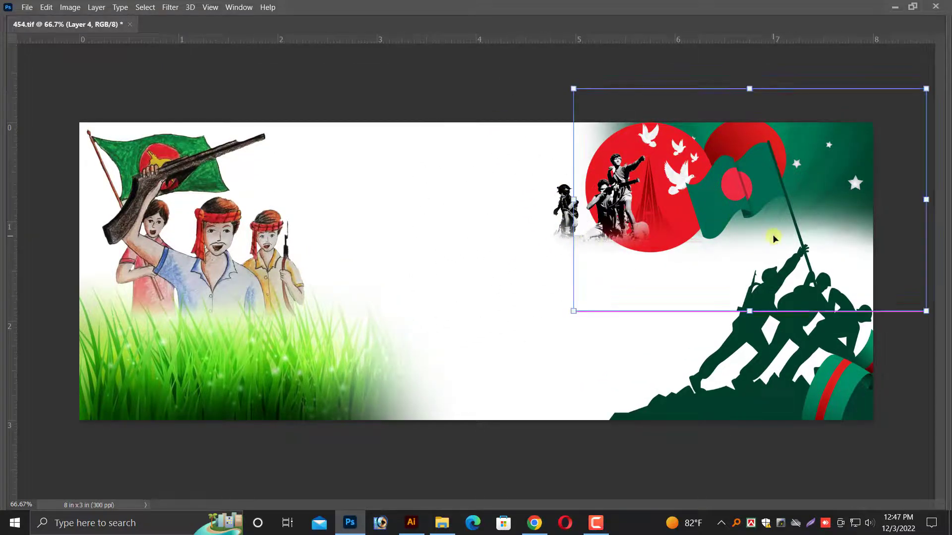
key(ctrl+minus)
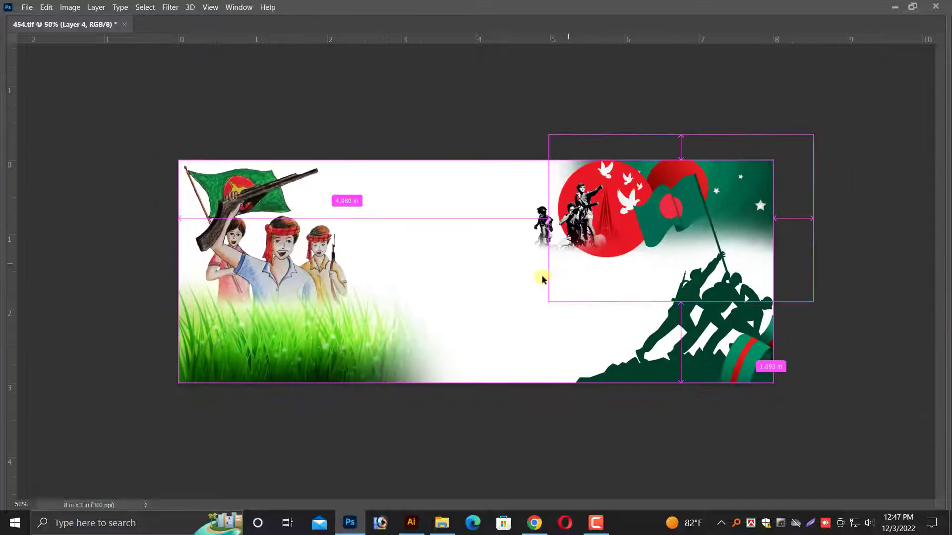
Step: Drag the green-blue watercolour image from Illustrator onto the Photoshop canvas
key(Tab)
key(ctrl+a)
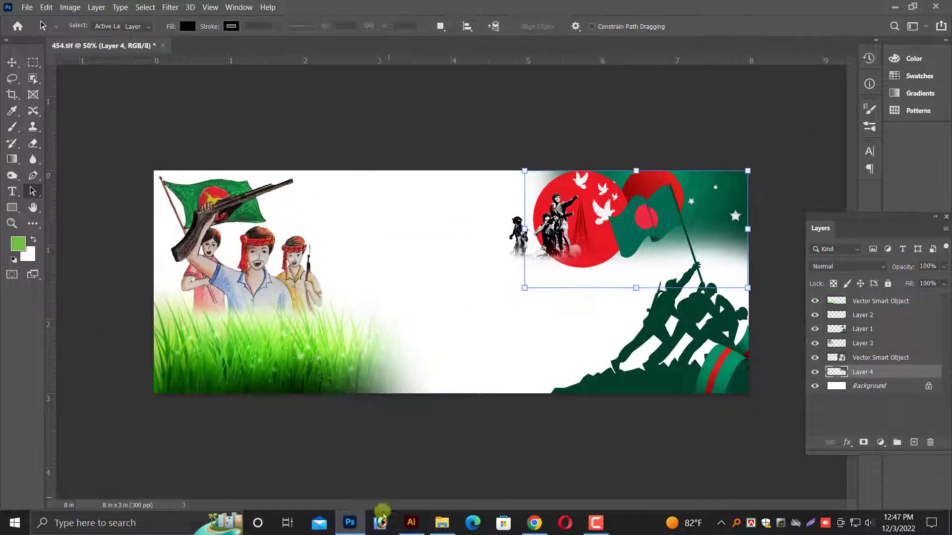
click(411, 523)
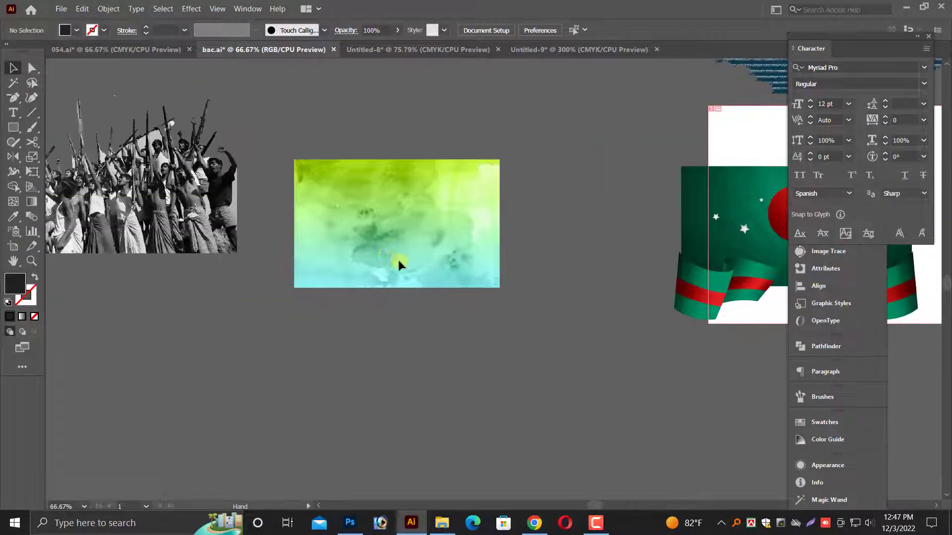
drag(397, 263, 444, 249)
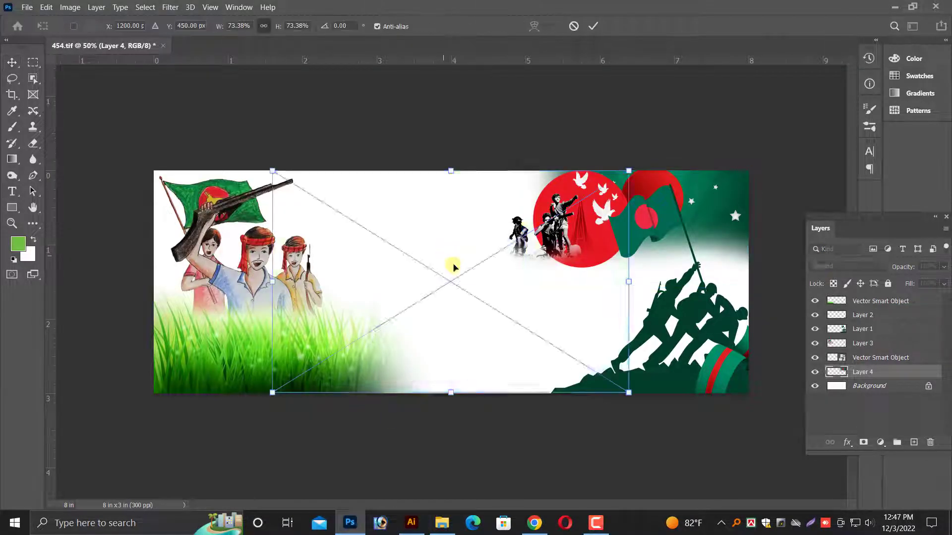
Step: Place the watercolour on the left half, rasterize it, and erase its right edge with a 1000 px eraser
mouse_move(444, 242)
mouse_down()
mouse_move(368, 253)
mouse_move(396, 270)
mouse_up()
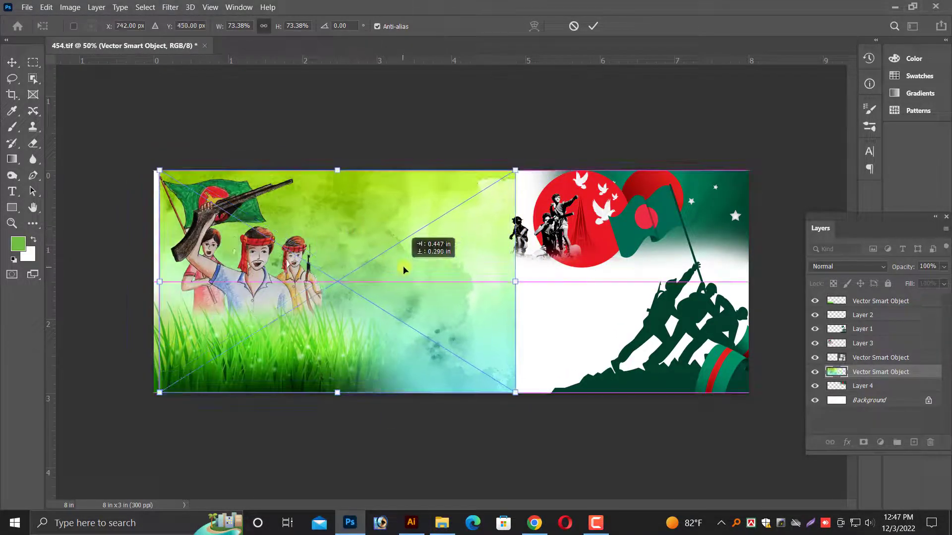
click(33, 144)
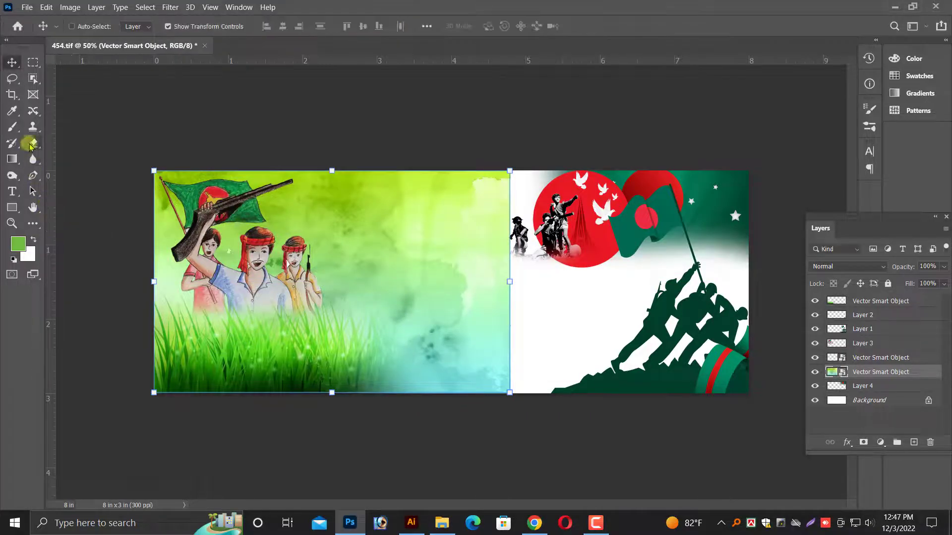
click(503, 215)
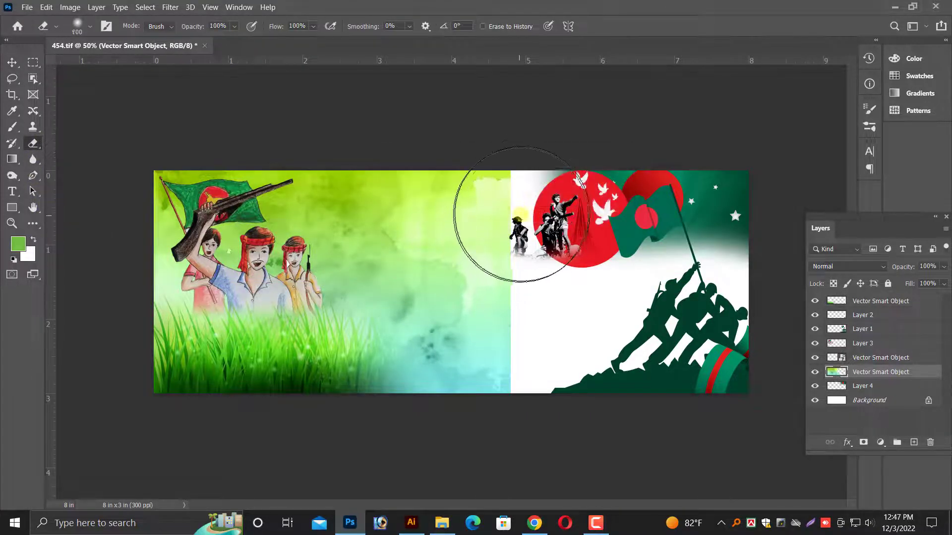
key(bracketright)
mouse_move(521, 214)
mouse_down()
mouse_move(467, 238)
mouse_move(624, 468)
mouse_up()
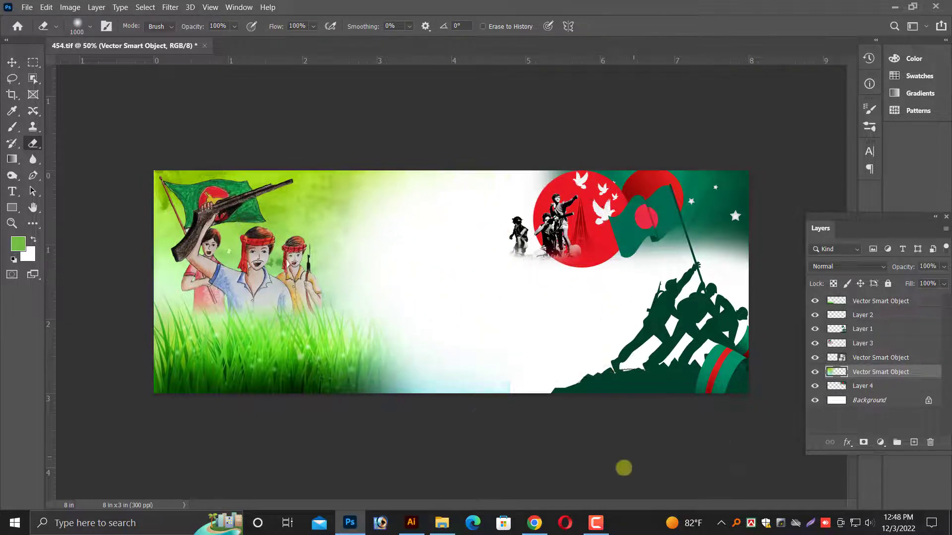
Step: Widen the watercolour layer slightly to the right and target the Background layer
drag(509, 279, 516, 280)
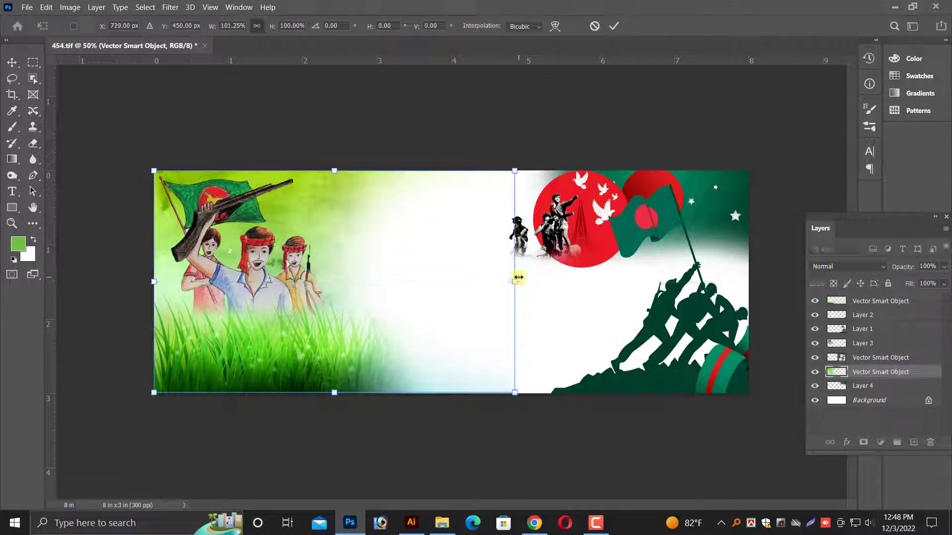
key(Return)
key(e)
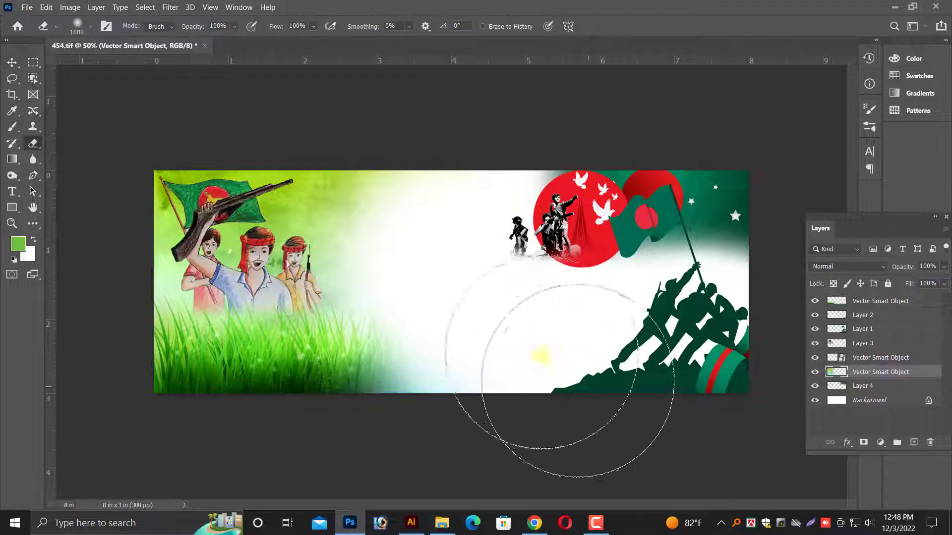
key(v)
click(599, 326)
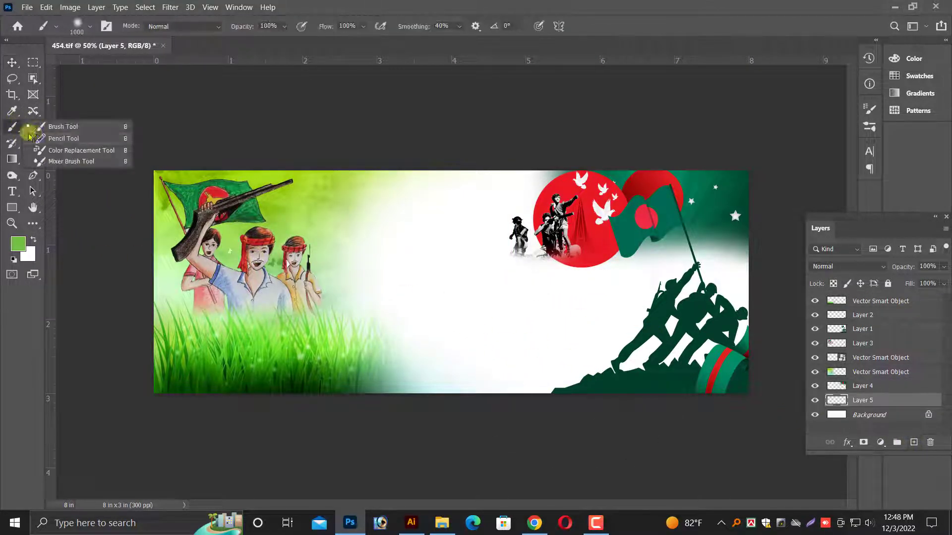
Step: Brush a soft green tint behind the soldier silhouette on the new layer
click(84, 130)
drag(677, 350, 660, 401)
key(ctrl+z)
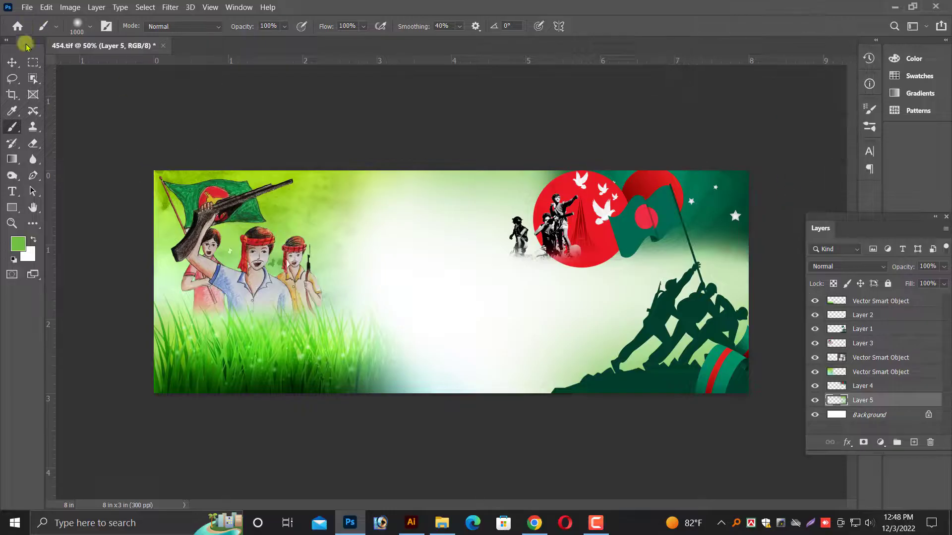
key(v)
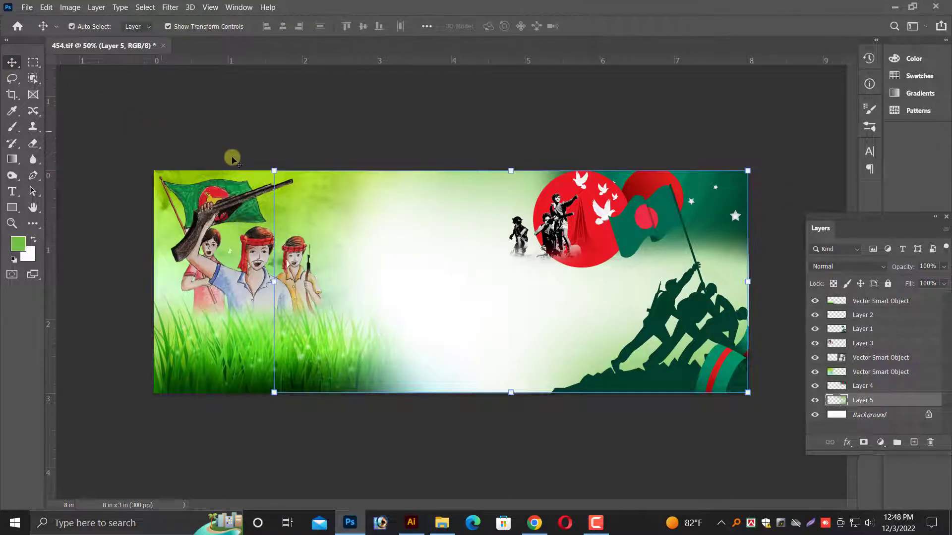
Step: Save a copy of the banner as 4540555.tif and return to Illustrator
key(ctrl+shift+s)
click(496, 377)
text(4540)
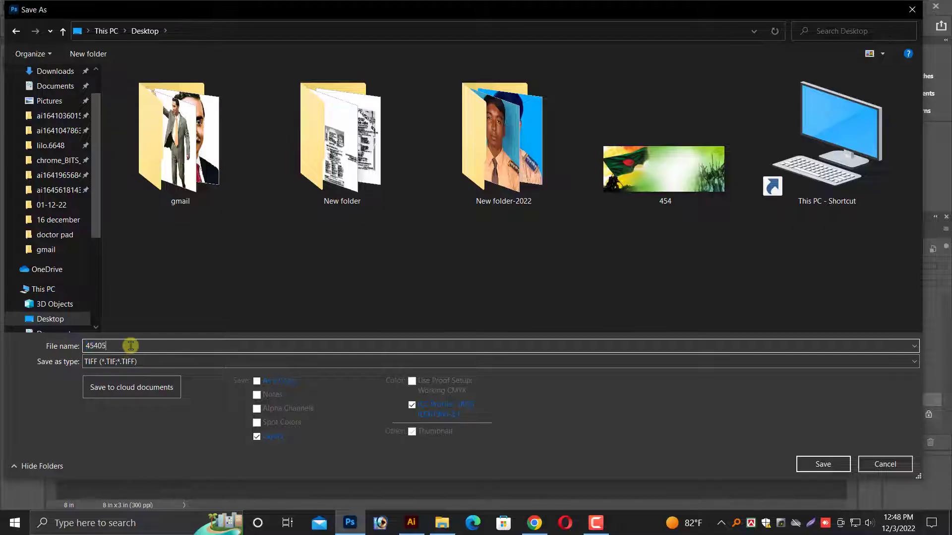
text(55)
key(Return)
click(411, 523)
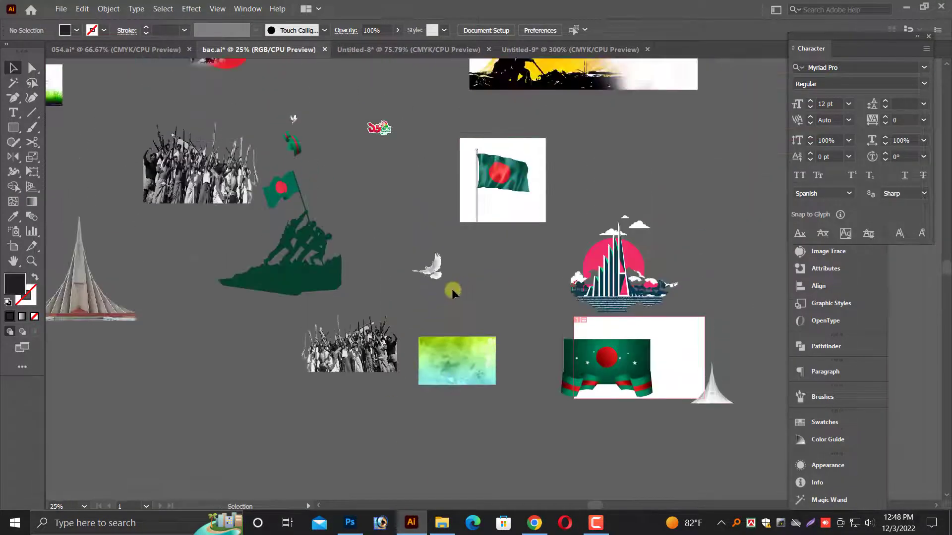
Step: Return to the Selection tool, reposition the existing banner artwork and deselect it
scroll(499, 288, up, 10)
key(alt+space)
click(219, 210)
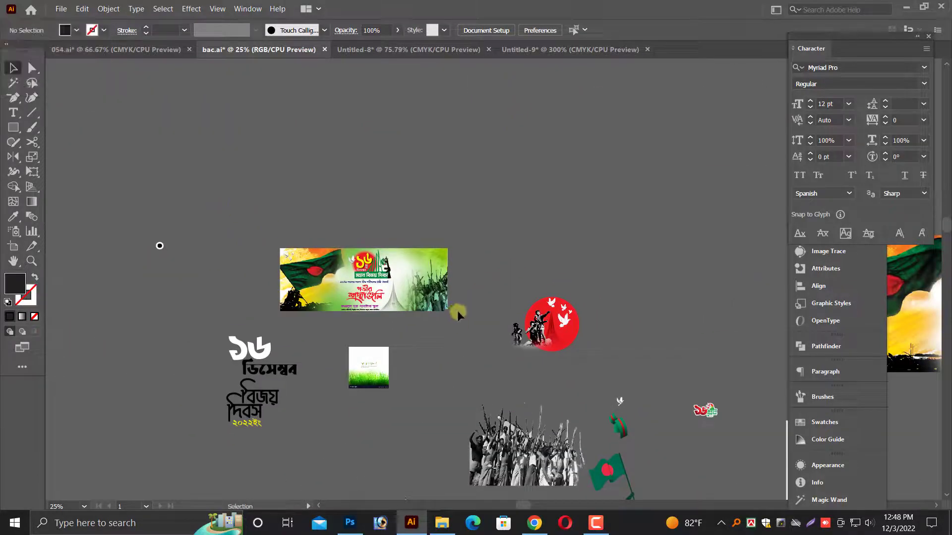
scroll(522, 263, down, 2)
mouse_move(575, 347)
mouse_down()
mouse_move(380, 258)
mouse_move(454, 287)
mouse_up()
click(454, 288)
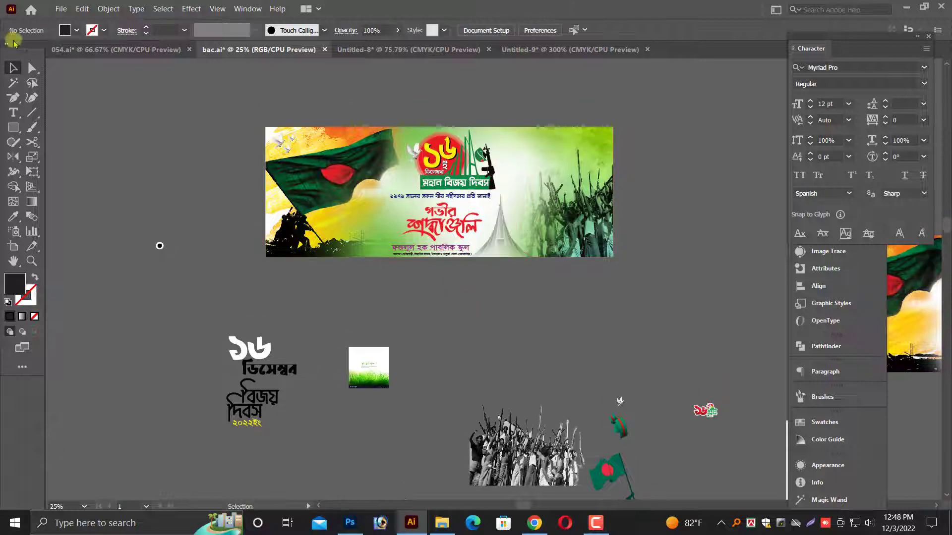
Step: Open the 4540555 TIFF from the Desktop, accepting the default import options
key(alt+f)
key(o)
scroll(97, 233, down, 1)
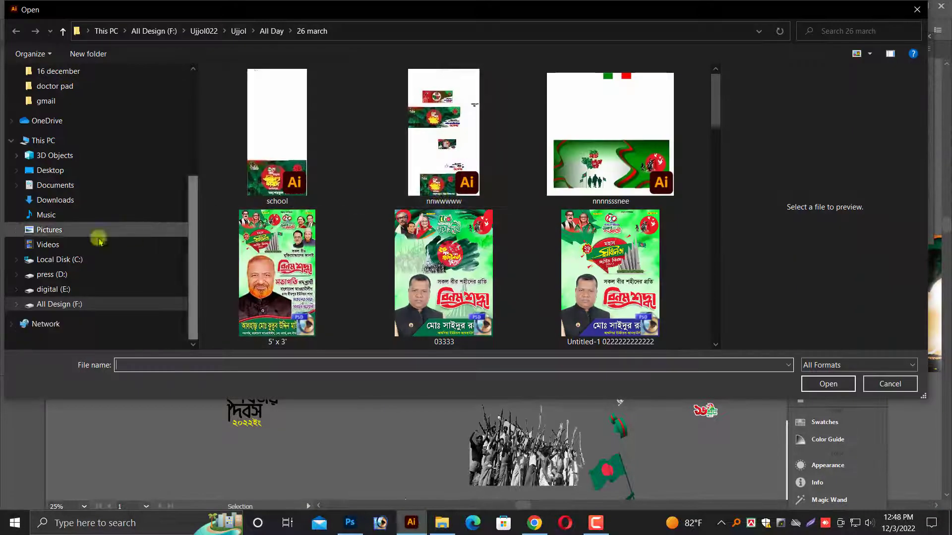
click(49, 171)
click(610, 325)
double_click(610, 325)
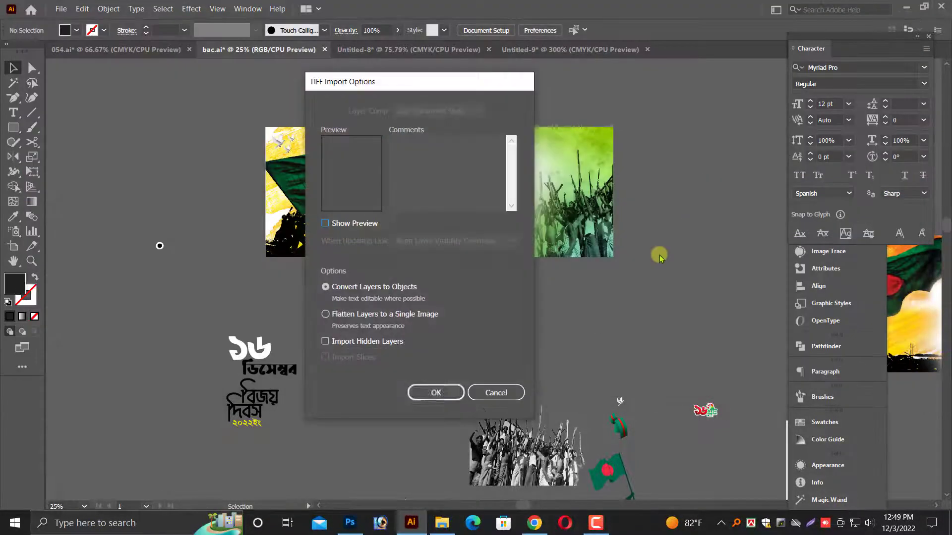
click(426, 389)
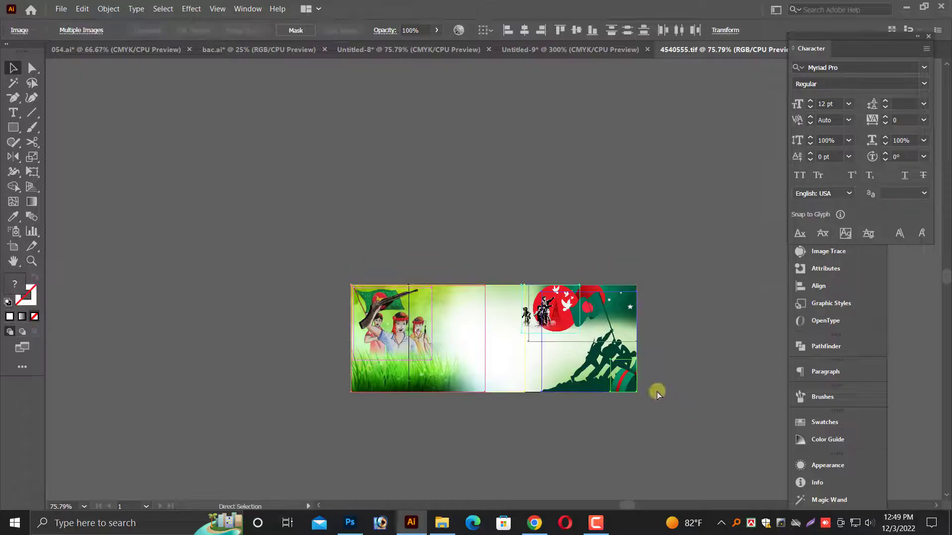
Step: Drop the 4540555 image into bac.ai above the banner and stretch it to the banner's width
drag(522, 266, 378, 50)
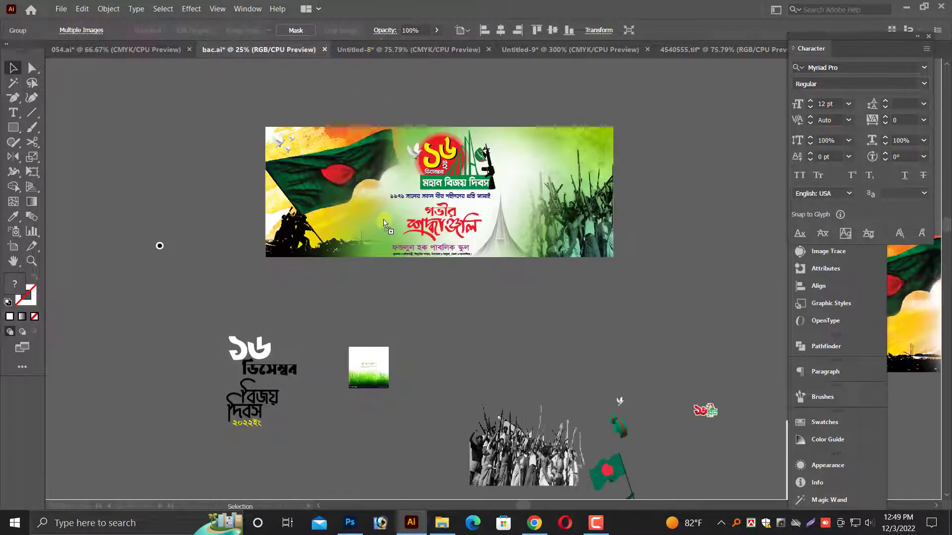
drag(317, 47, 365, 253)
click(461, 270)
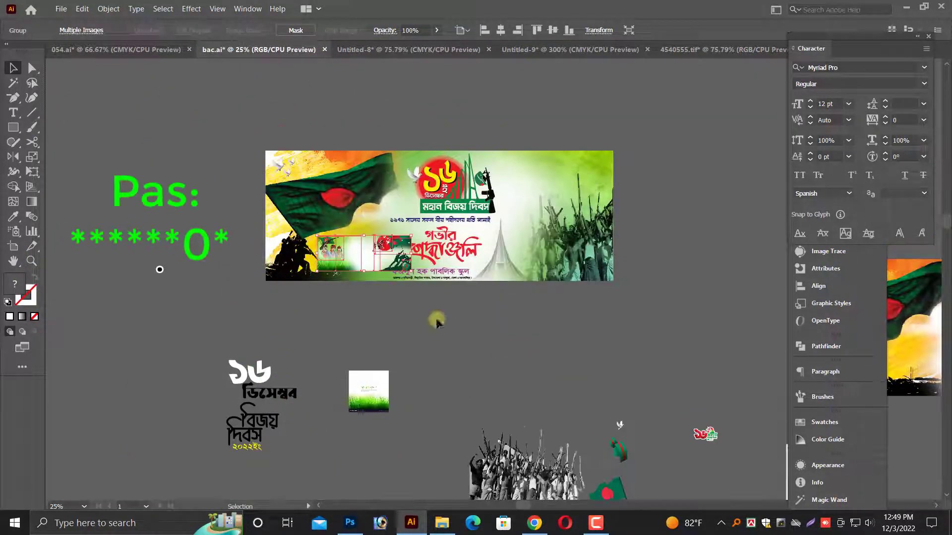
drag(463, 241, 463, 133)
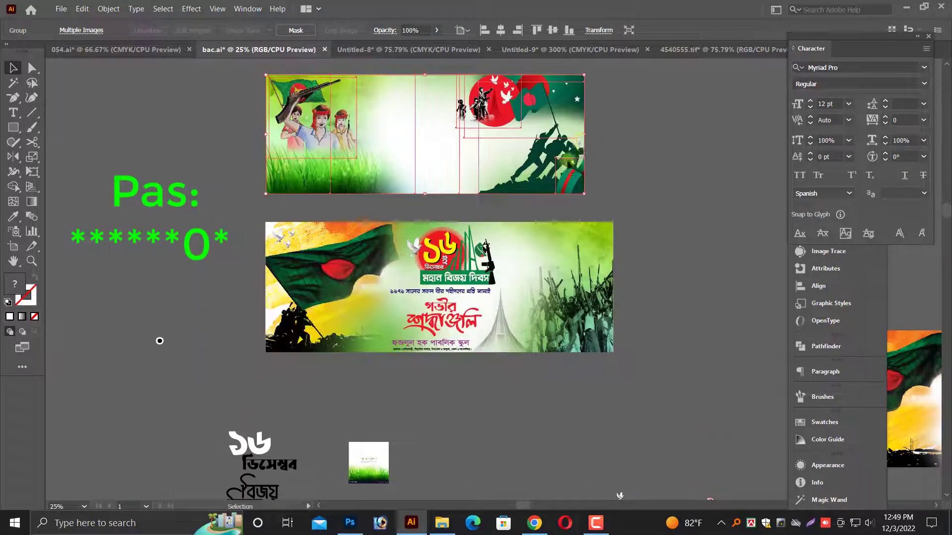
drag(587, 136, 613, 145)
key(ctrl+minus)
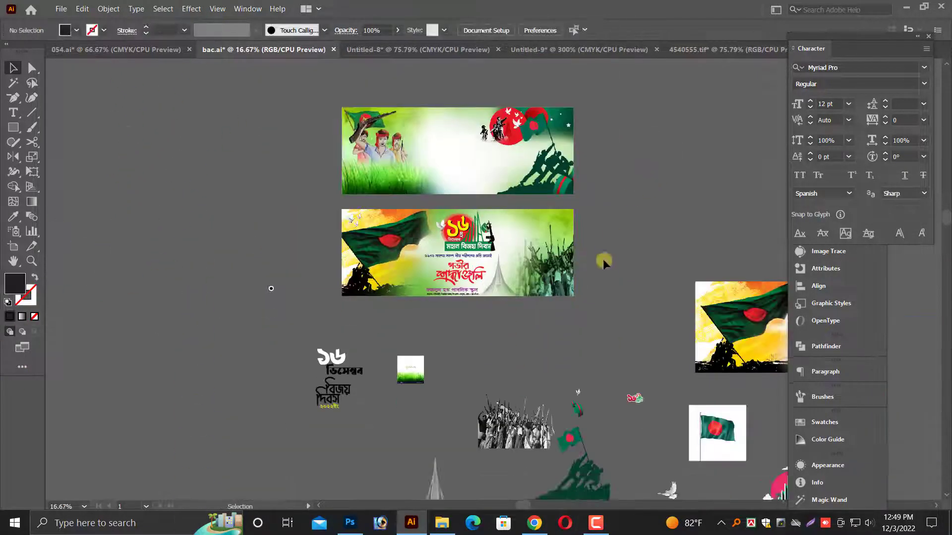
key(Escape)
scroll(542, 332, up, 1)
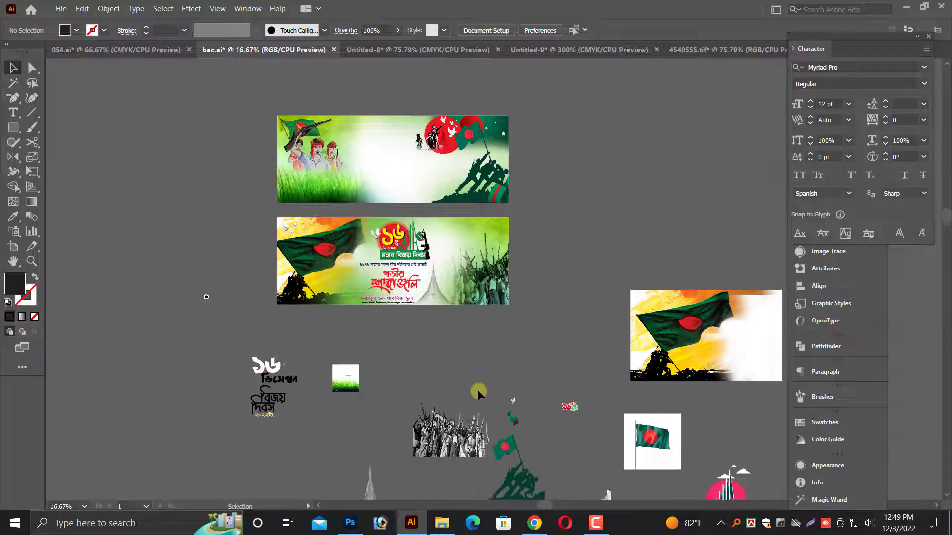
Step: Enlarge the 16 December title logo and place it at the top of the new banner
click(570, 395)
drag(579, 400, 611, 428)
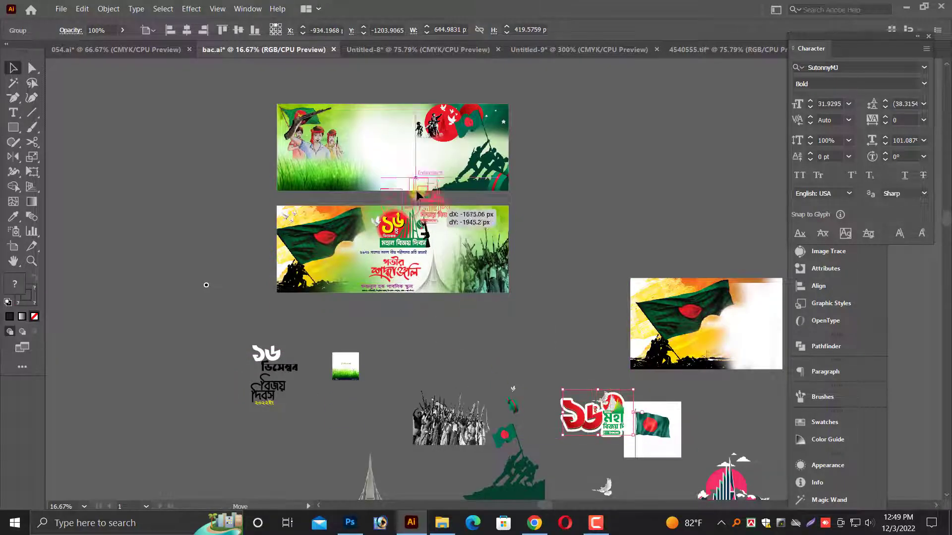
drag(416, 195, 397, 142)
key(ctrl+plus)
key(ctrl+plus)
key(ctrl+plus)
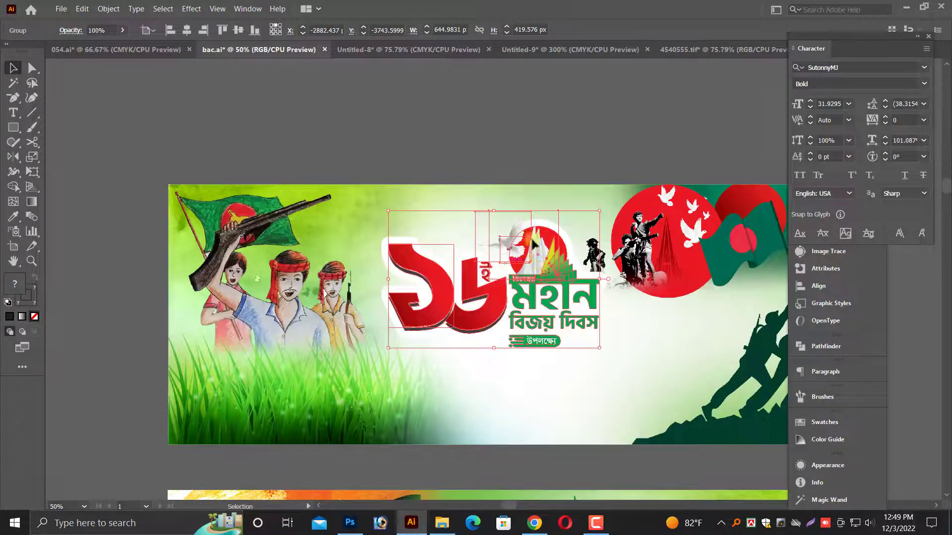
scroll(541, 238, up, 3)
drag(601, 323, 531, 302)
click(548, 152)
key(ctrl+minus)
key(ctrl+minus)
key(ctrl+minus)
key(ctrl+minus)
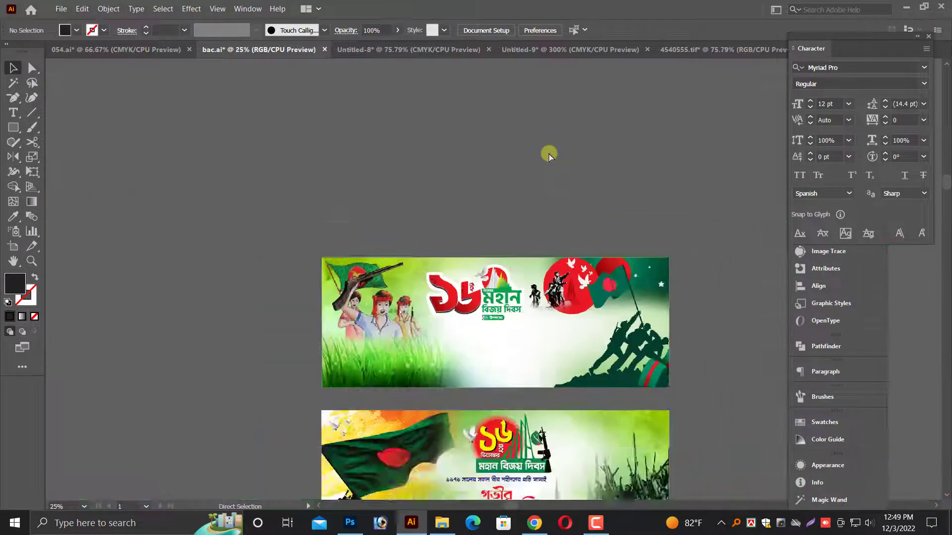
Step: Ungroup the lower banner's artwork so its elements can be moved separately
scroll(548, 191, down, 1)
scroll(308, 403, down, 2)
scroll(308, 404, up, 4)
click(457, 389)
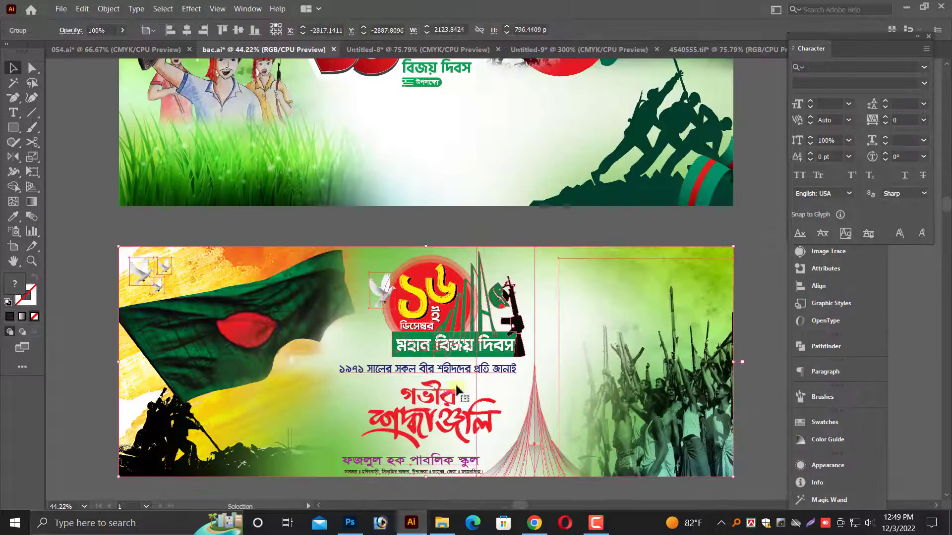
right_click(469, 397)
click(511, 411)
Step: Move the ১৯৭১ tribute line and tribute lettering onto the new banner under the title
click(476, 369)
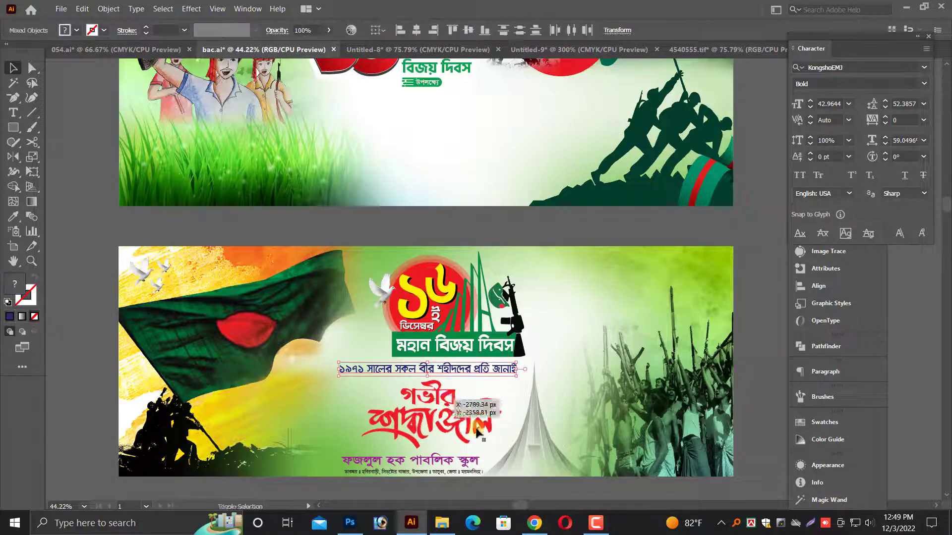
drag(447, 463, 485, 201)
scroll(483, 248, up, 1)
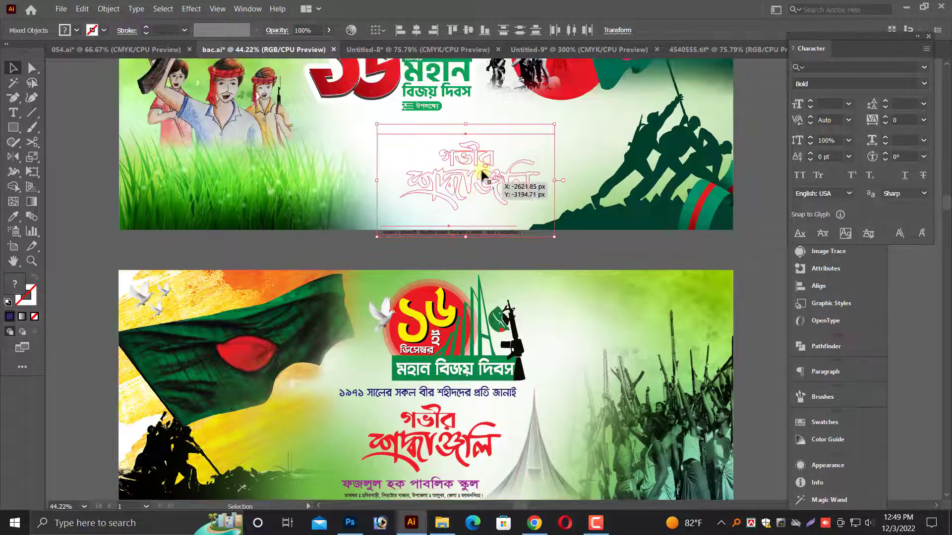
scroll(484, 248, up, 3)
drag(459, 258, 459, 221)
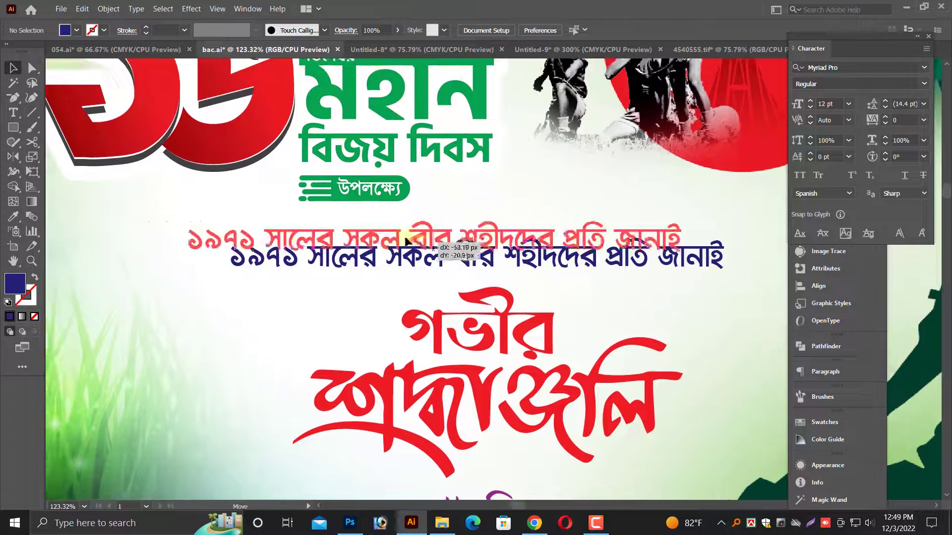
scroll(493, 263, down, 1)
drag(492, 263, 428, 231)
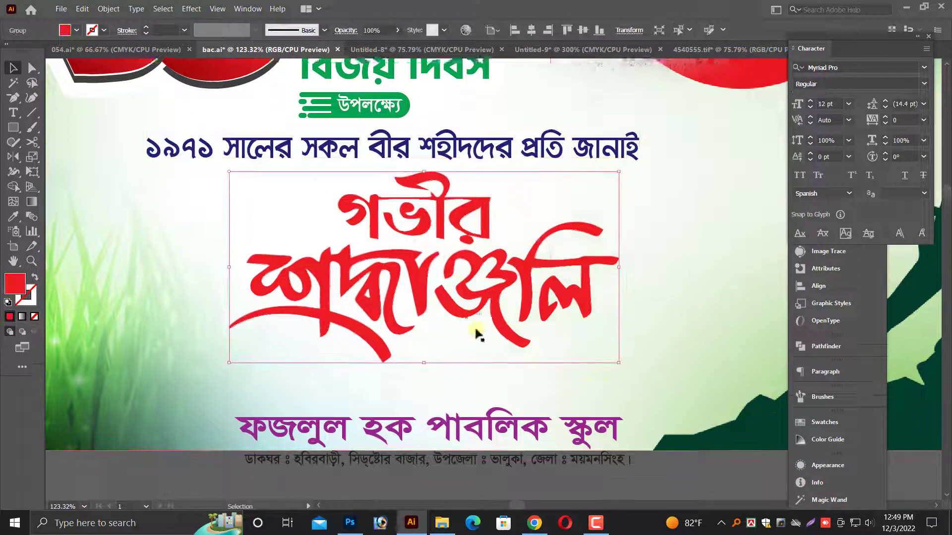
scroll(476, 334, down, 1)
Step: Enlarge the school name block, undo an accidental background resize, and select the monument
click(541, 434)
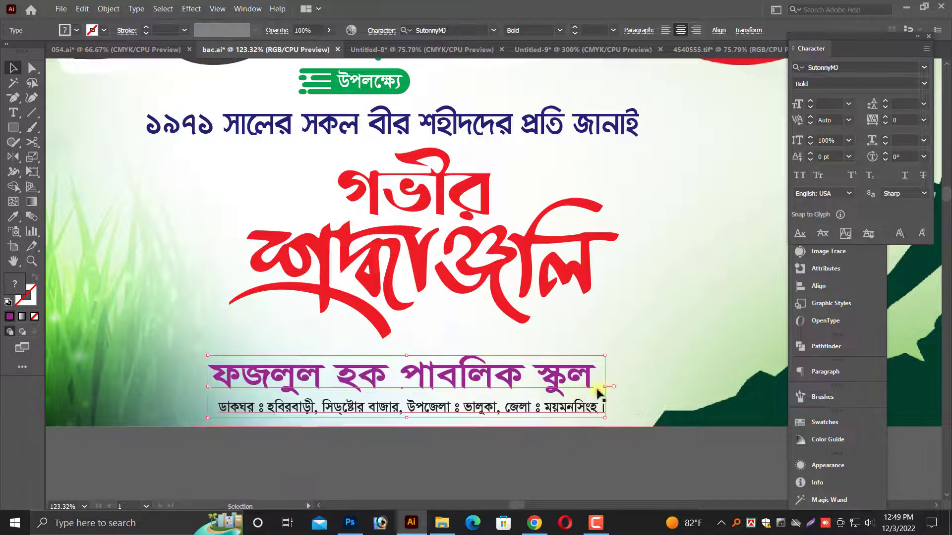
mouse_move(601, 393)
mouse_down()
mouse_move(646, 392)
mouse_move(609, 375)
mouse_up()
key(ctrl+z)
key(ctrl+minus)
key(ctrl+minus)
key(ctrl+minus)
key(ctrl+minus)
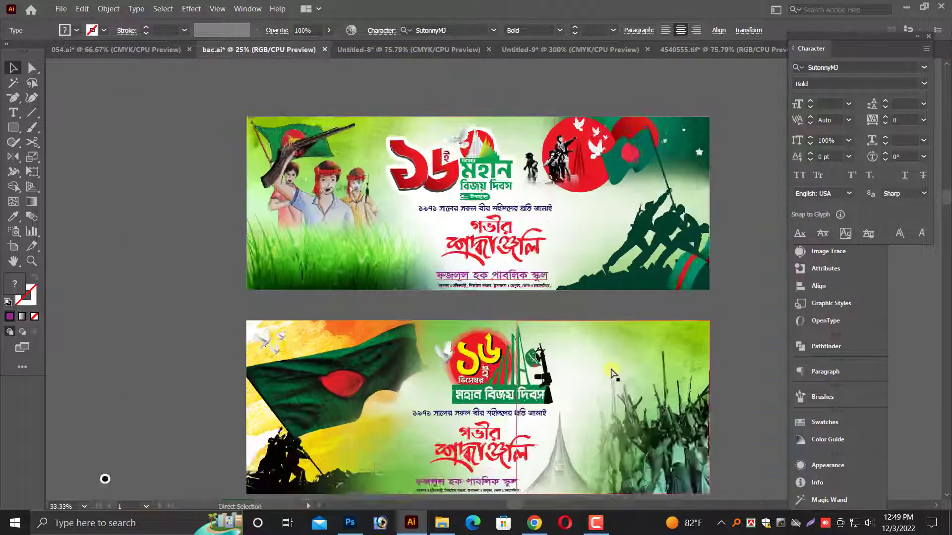
key(ctrl+minus)
click(544, 412)
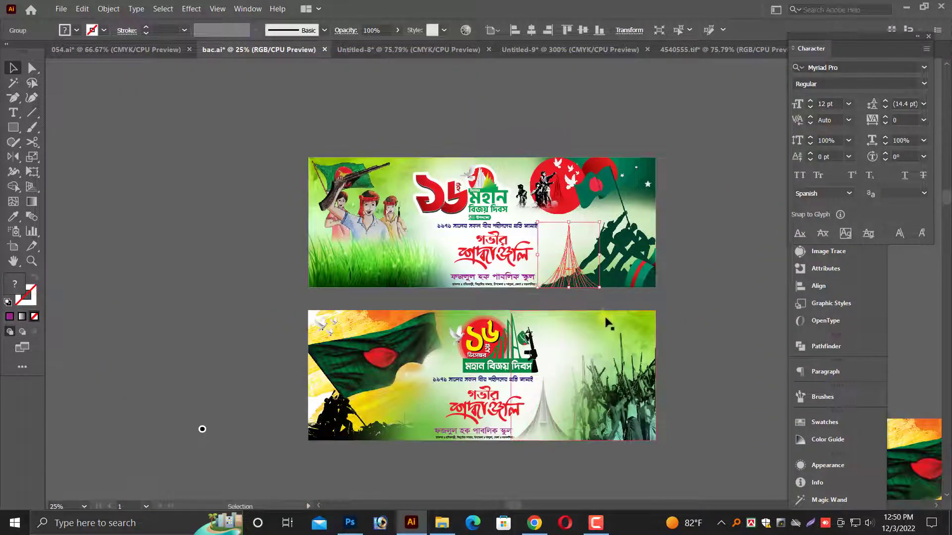
Step: Nudge the monument copy into place in the upper banner and make it taller and narrower
click(639, 248)
scroll(637, 232, up, 5)
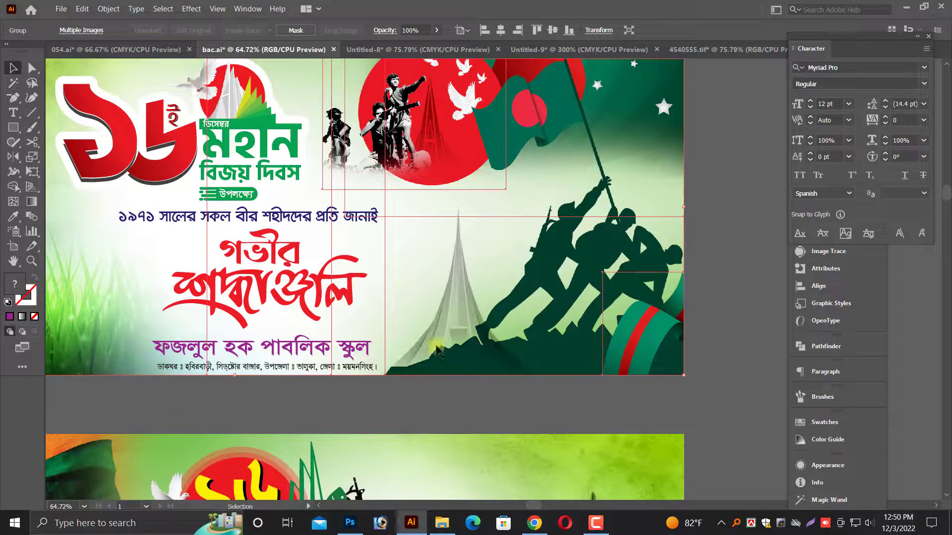
click(466, 383)
drag(443, 298, 432, 294)
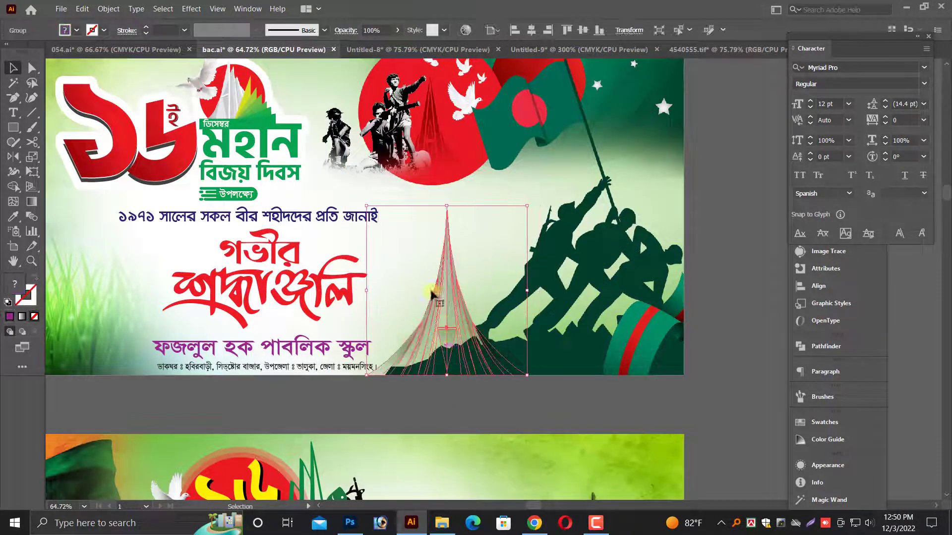
drag(365, 204, 385, 185)
click(430, 377)
Step: Narrow the monument further and refine its size within the upper banner
key(ctrl+minus)
key(ctrl+minus)
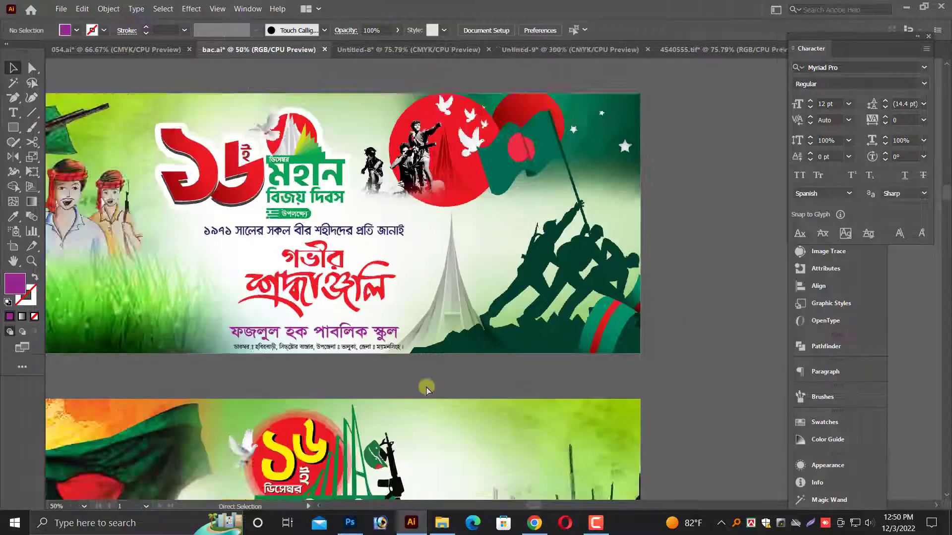
scroll(397, 250, up, 3)
click(528, 298)
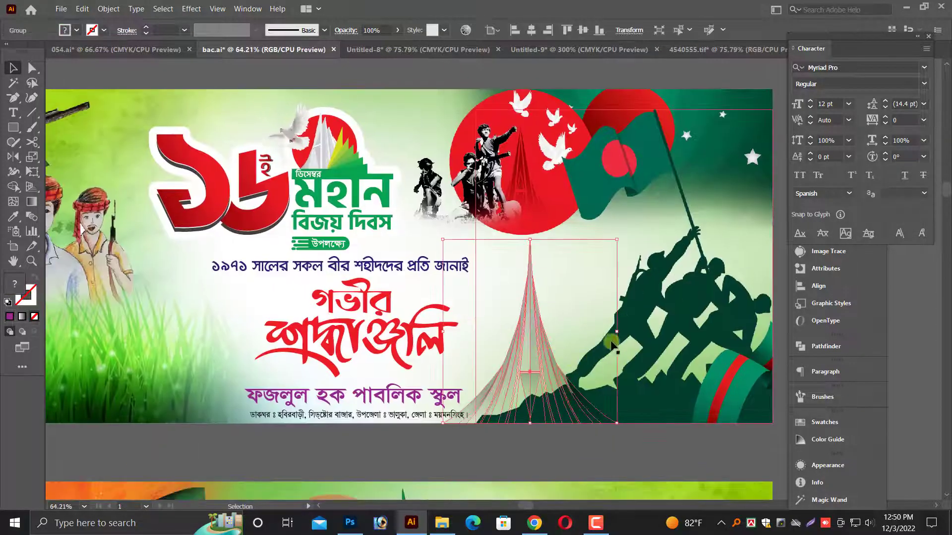
drag(607, 331, 570, 333)
scroll(566, 281, up, 2)
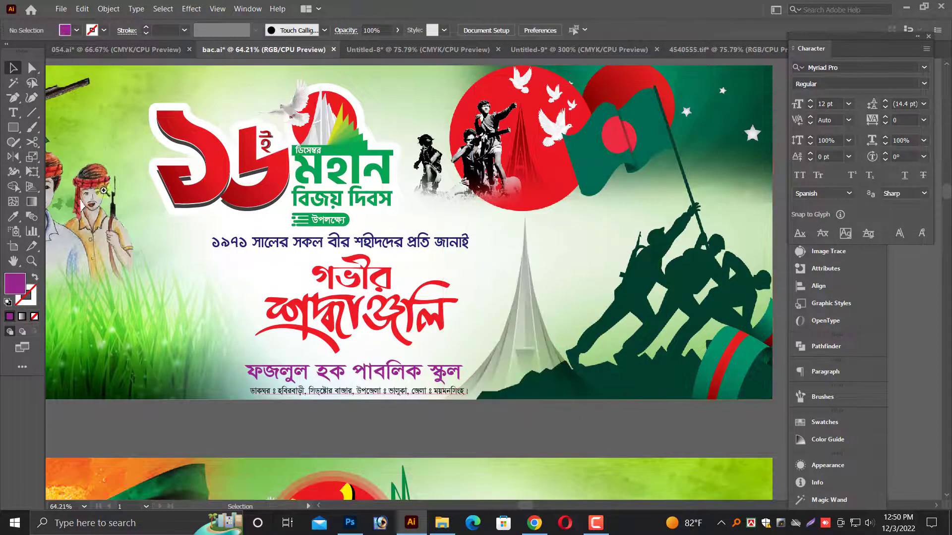
drag(566, 281, 611, 238)
Step: Isolate the soldiers image in the upper banner, then undo the accidental flag image move
click(552, 424)
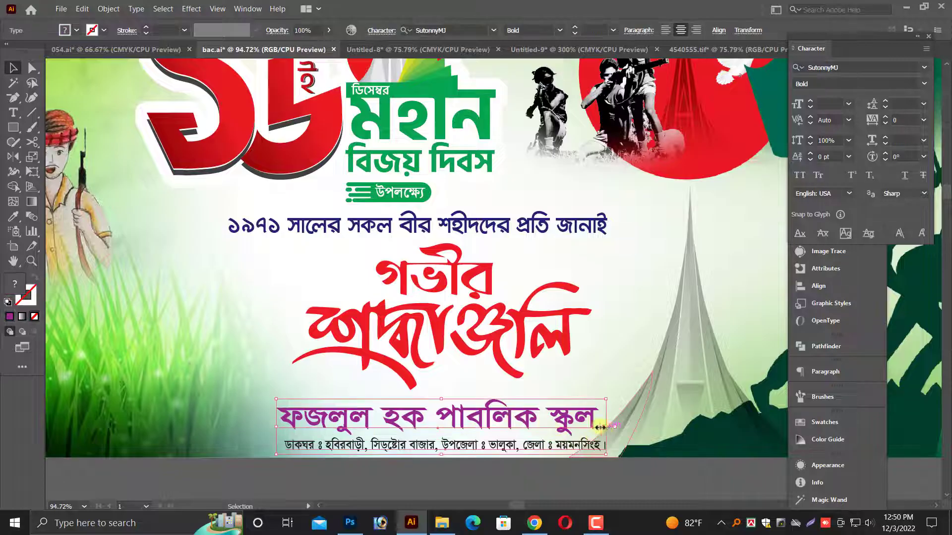
scroll(615, 297, down, 2)
scroll(615, 297, down, 3)
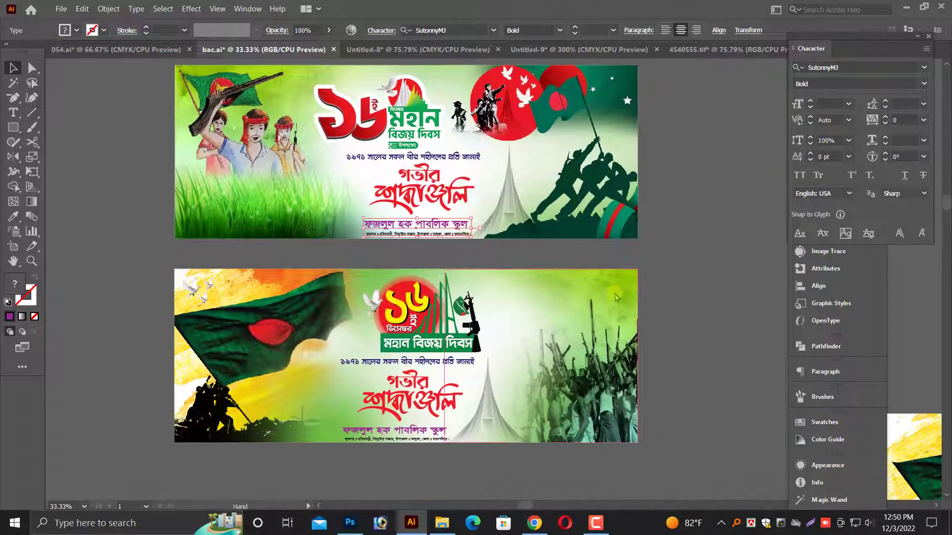
scroll(615, 298, up, 1)
click(617, 209)
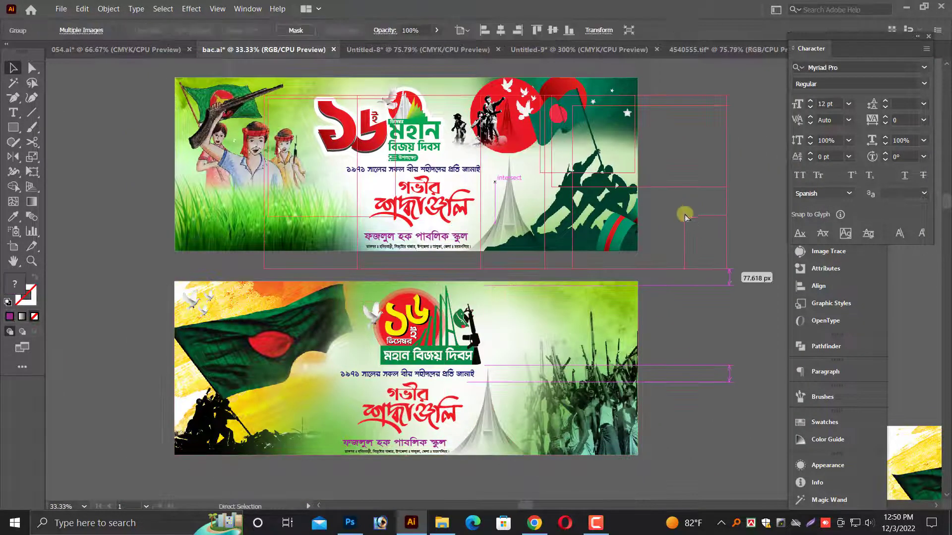
right_click(685, 216)
click(655, 259)
click(635, 232)
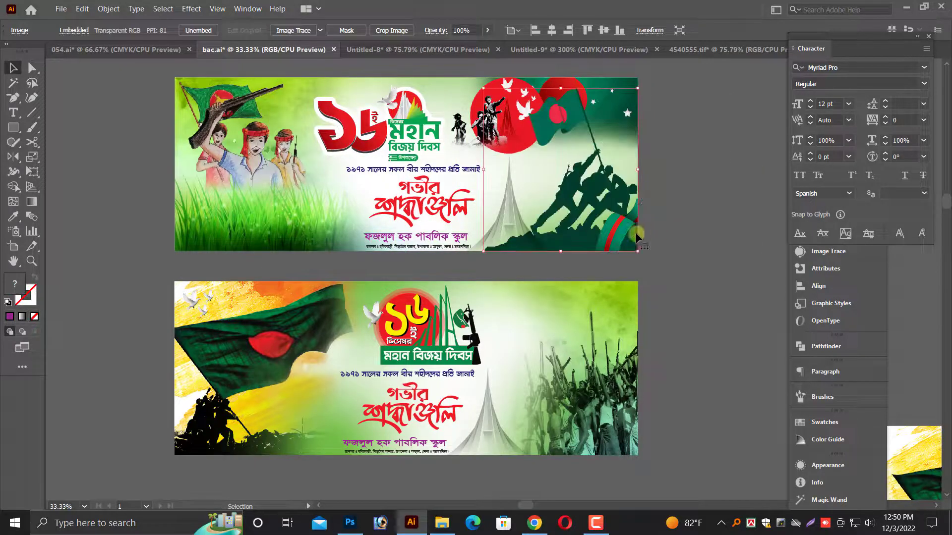
key(ctrl+z)
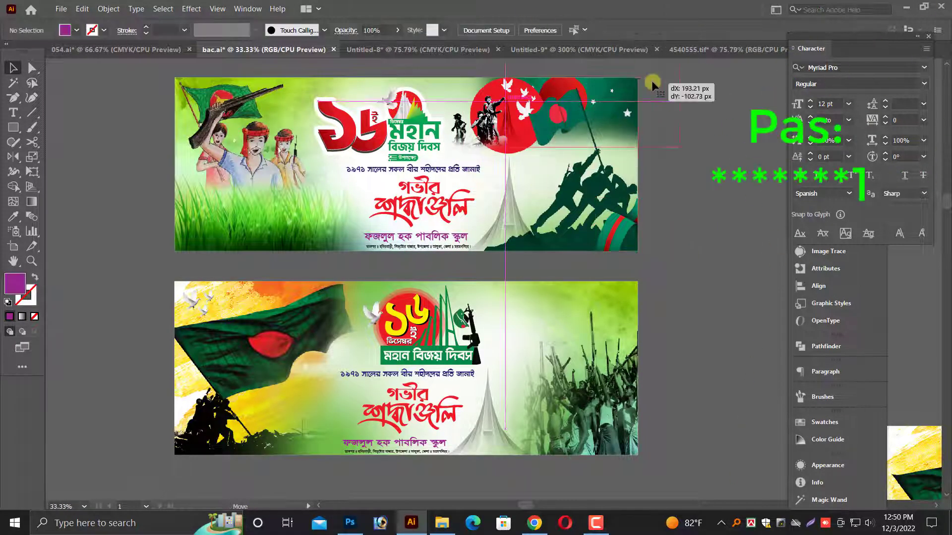
key(ctrl+z)
click(675, 141)
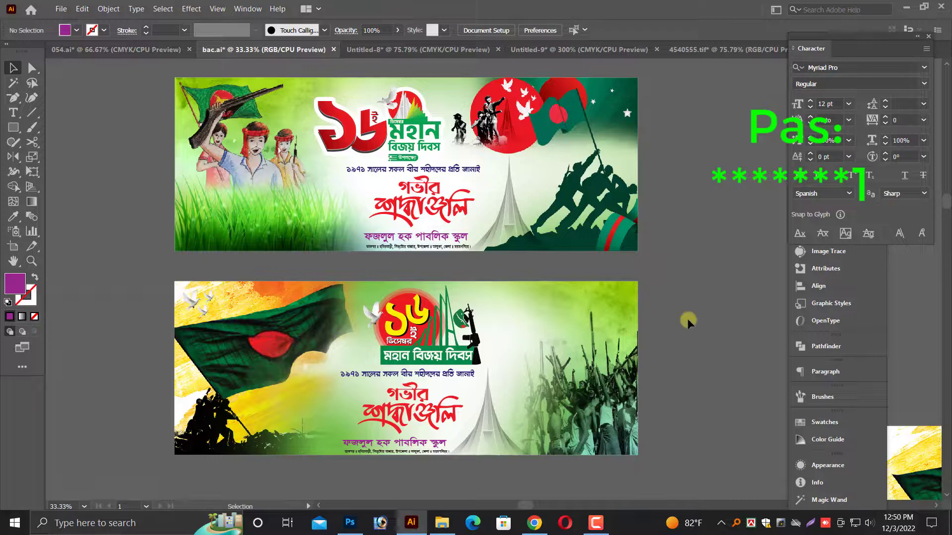
key(ctrl)
Step: Save bac.ai with both Victory Day banners using Ctrl+S
key(ctrl+s)
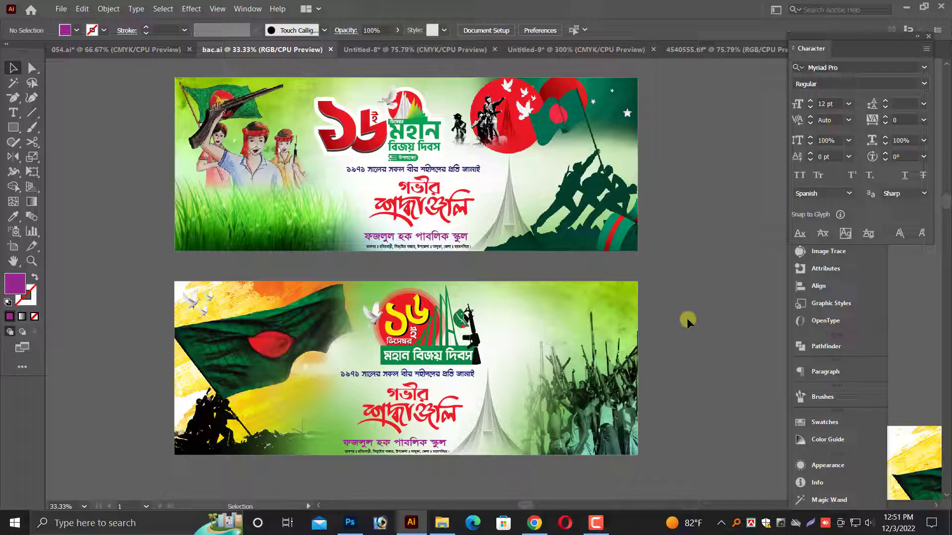
key(a)
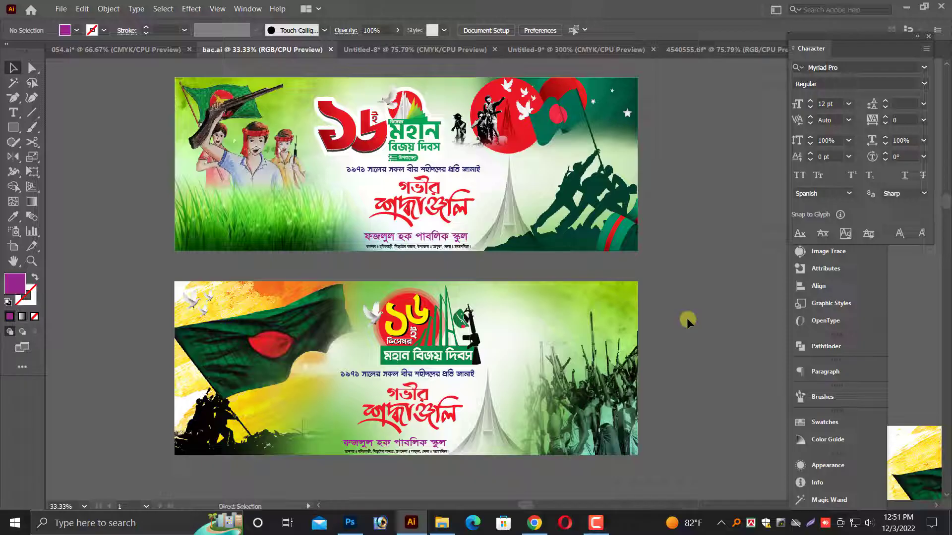